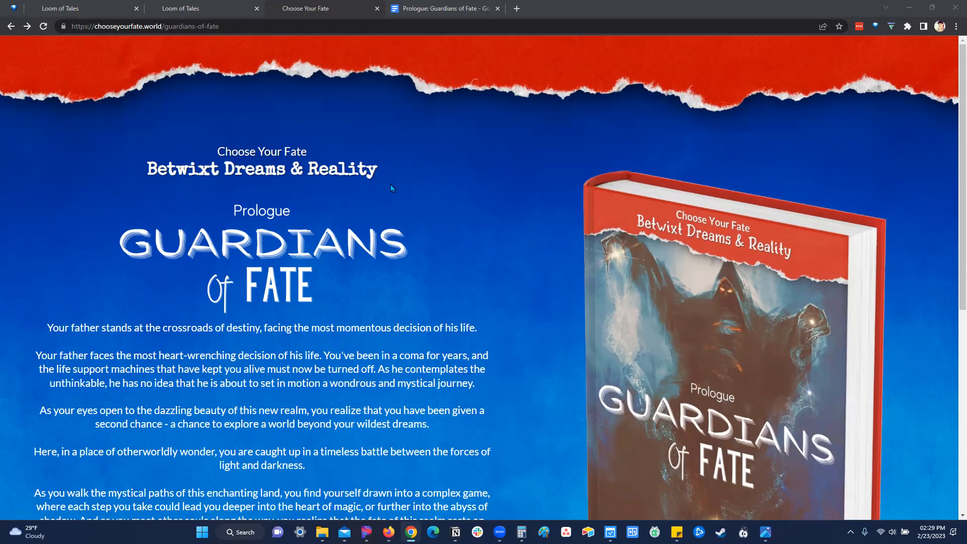
Switch to the "Prologue: Guardians of Fate" document in Google Docs and view its cover page.
scroll(408, 209, down, 1)
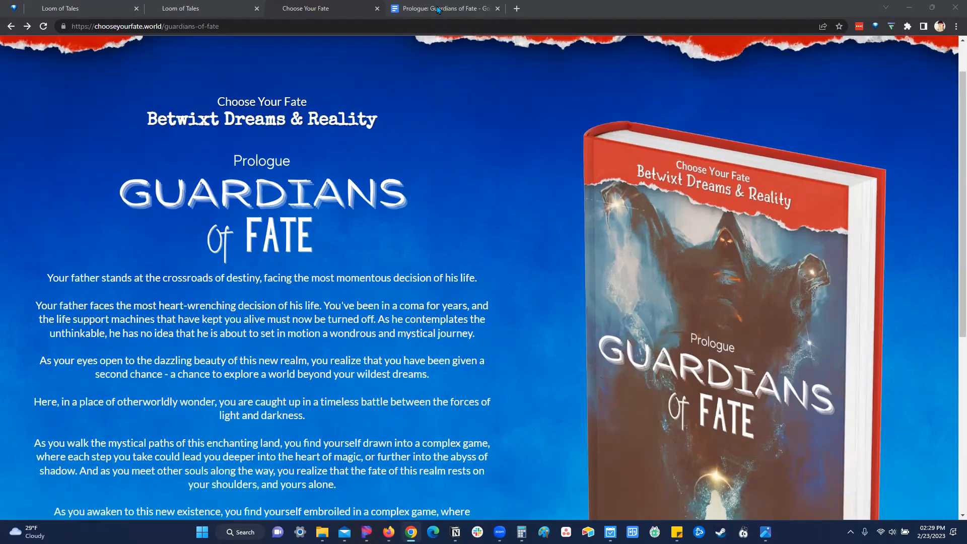
scroll(437, 7, up, 1)
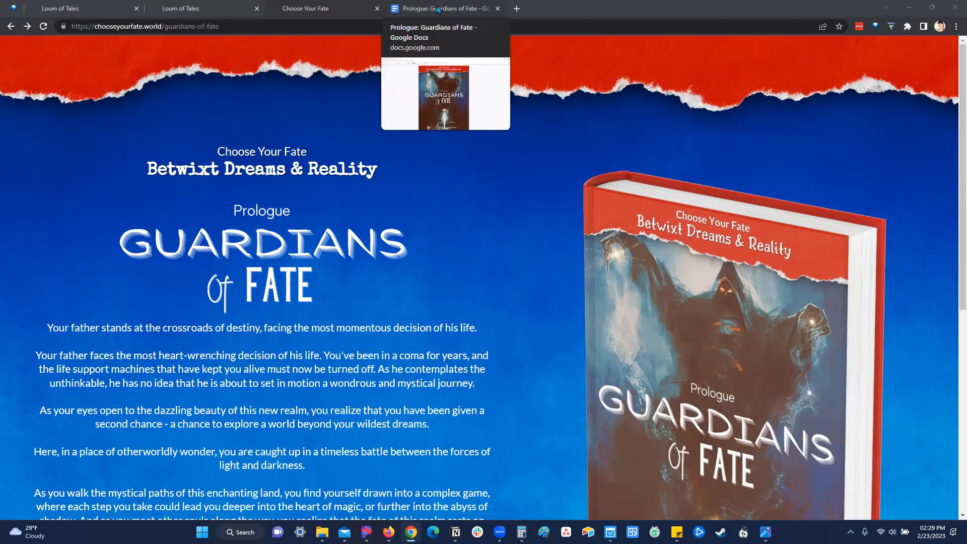
click(436, 6)
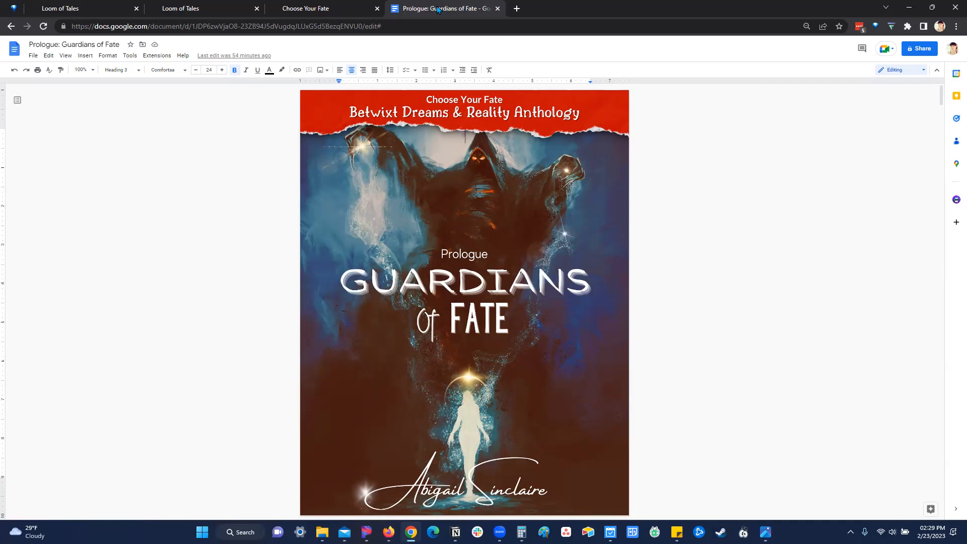
click(713, 278)
scroll(695, 251, down, 7)
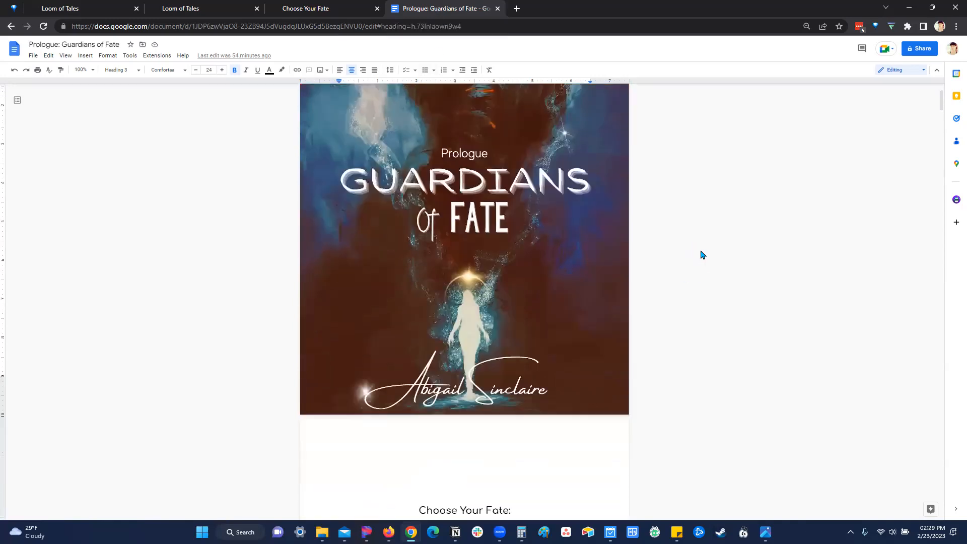
scroll(836, 196, up, 7)
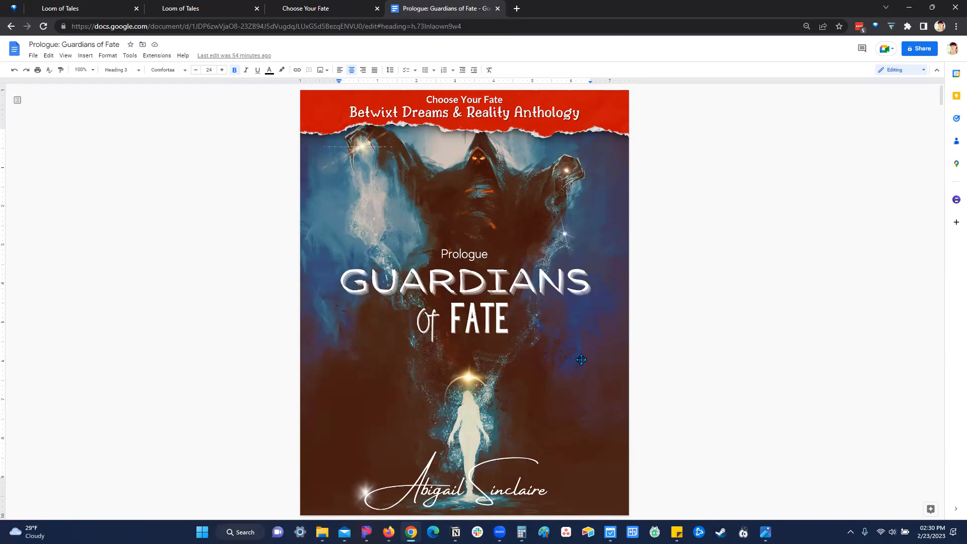
Examine the book's front matter: the cover, the title page and the copyright page with the cover image credit.
scroll(561, 317, down, 1)
scroll(561, 319, up, 1)
scroll(198, 219, down, 8)
scroll(200, 216, down, 2)
scroll(201, 217, up, 1)
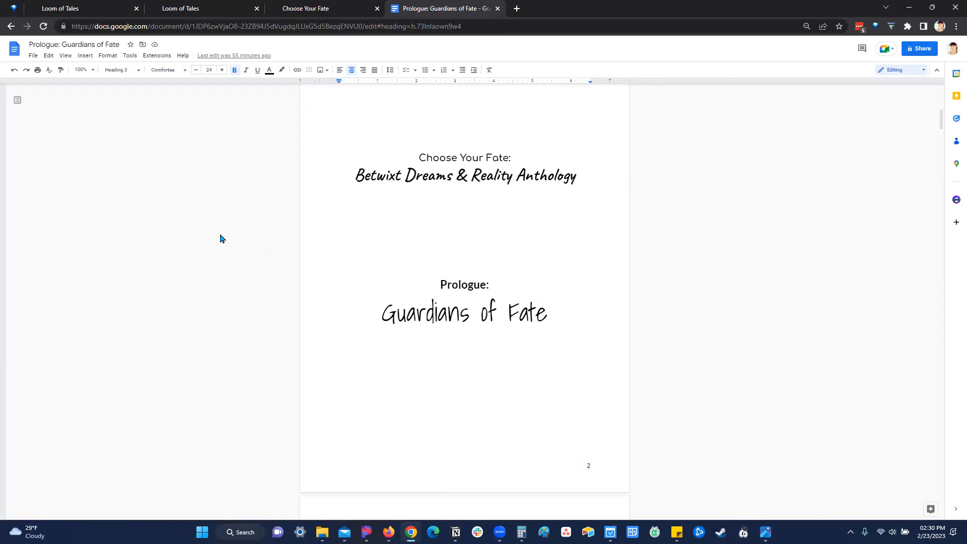
scroll(231, 231, down, 6)
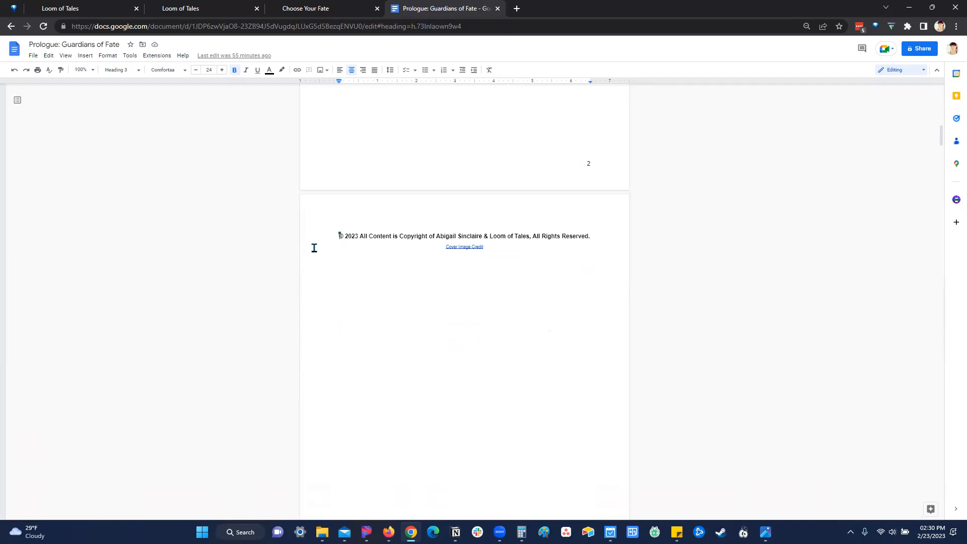
click(324, 237)
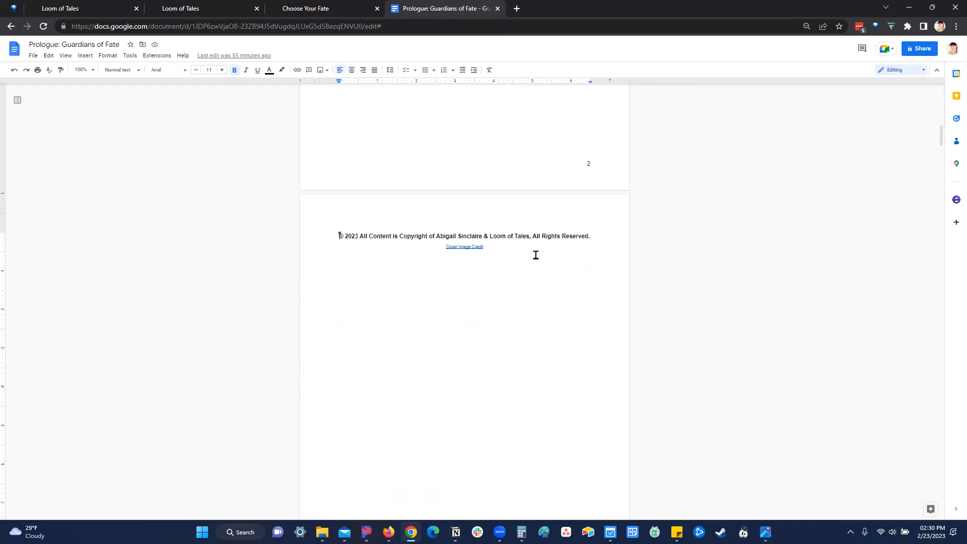
scroll(463, 242, up, 4)
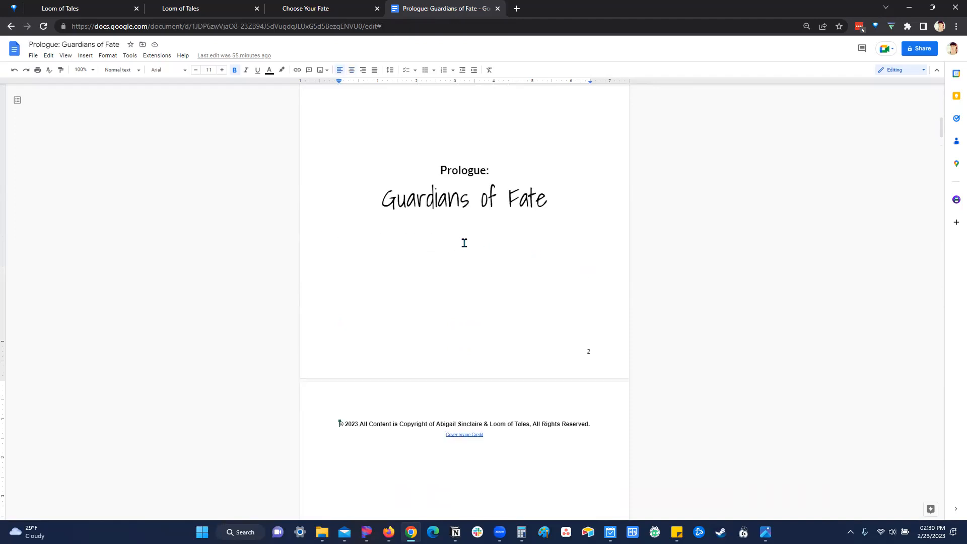
scroll(464, 243, up, 10)
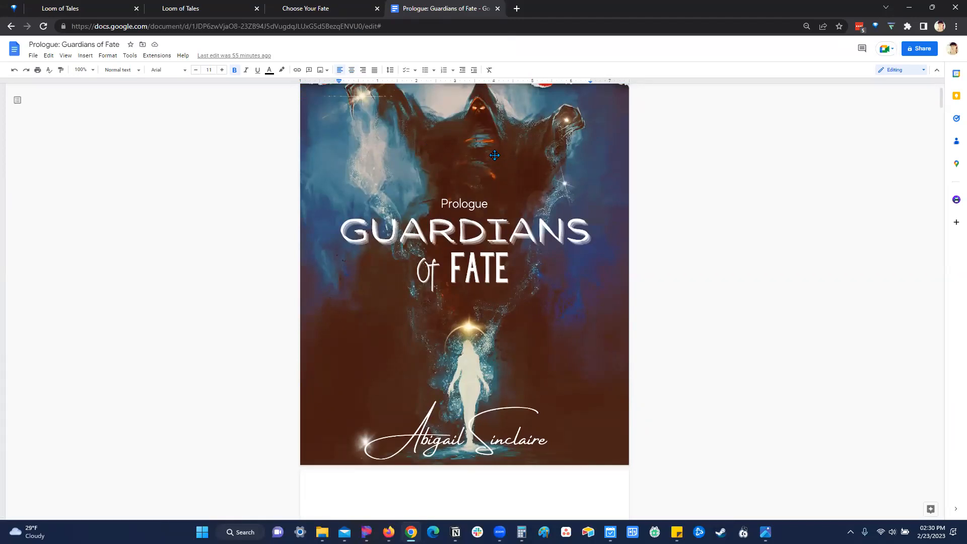
scroll(471, 157, up, 1)
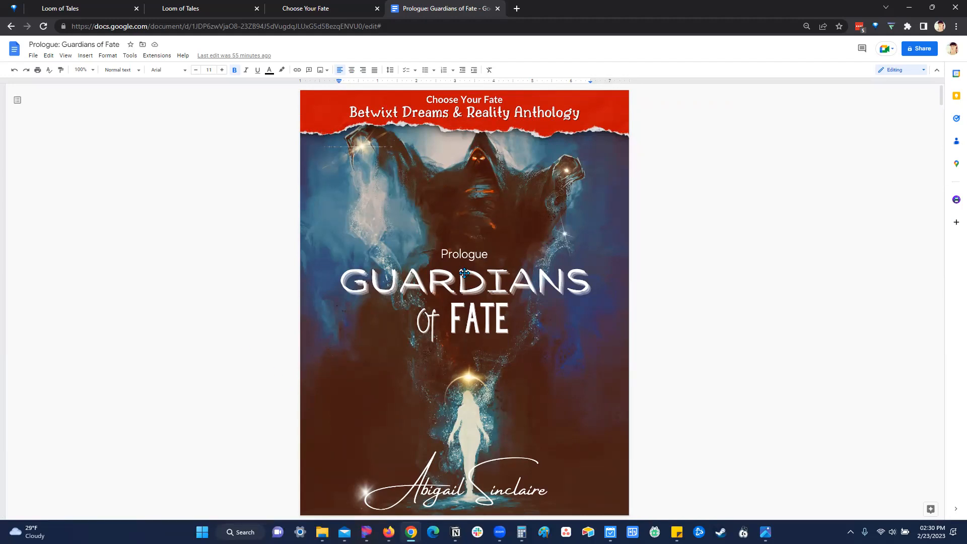
Try to move the full-page cover image on the first page, and deselect it.
scroll(443, 252, down, 1)
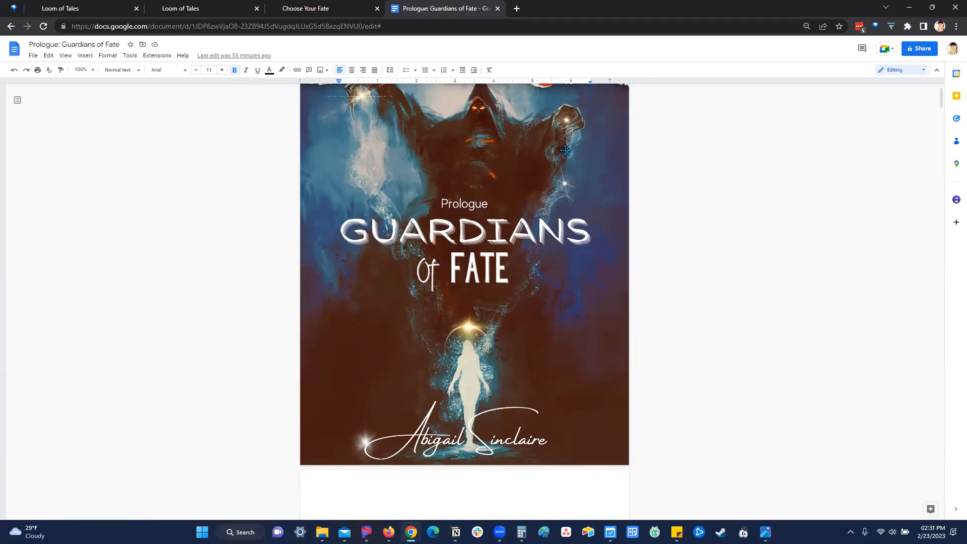
drag(503, 125, 502, 178)
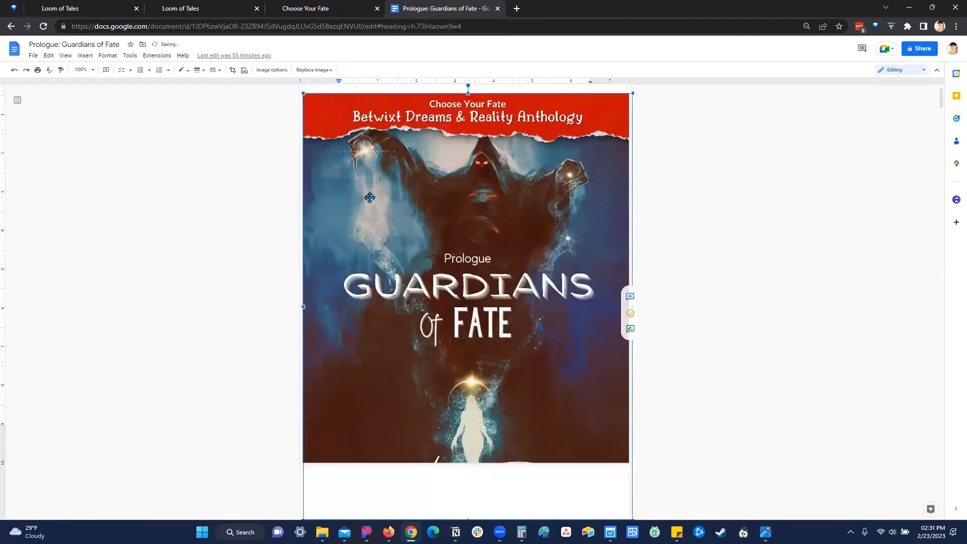
click(189, 235)
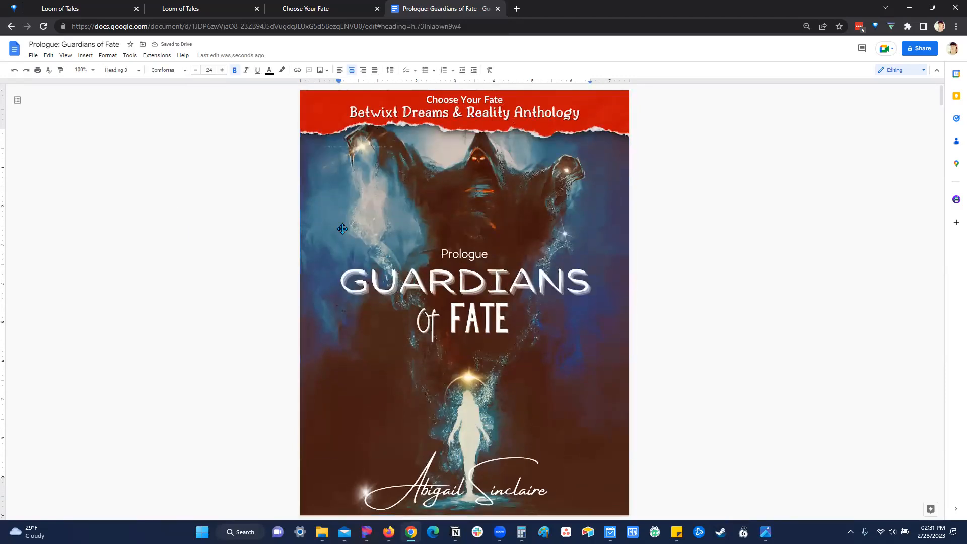
Review the About the Author page, including its bio, author profile link, invitation link and social and contact links.
scroll(342, 228, down, 15)
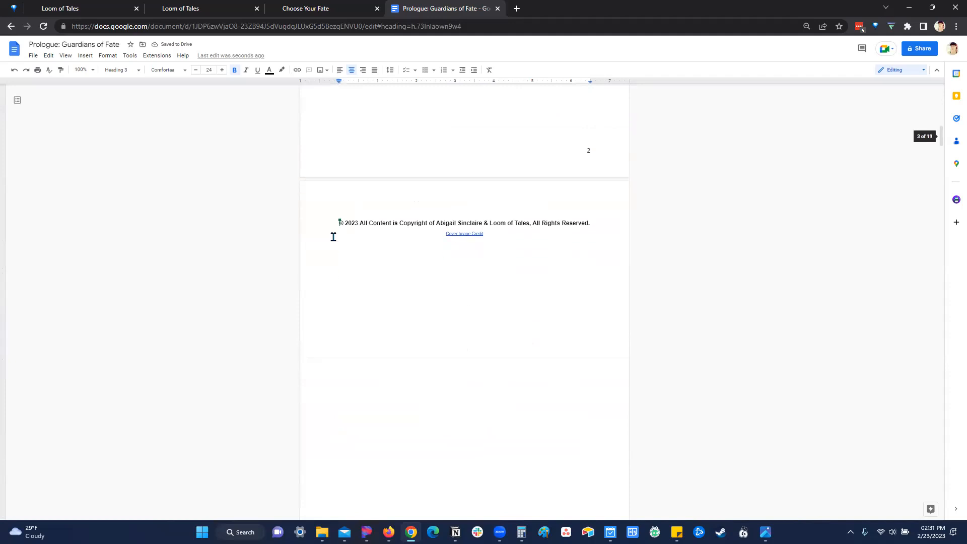
scroll(333, 239, down, 6)
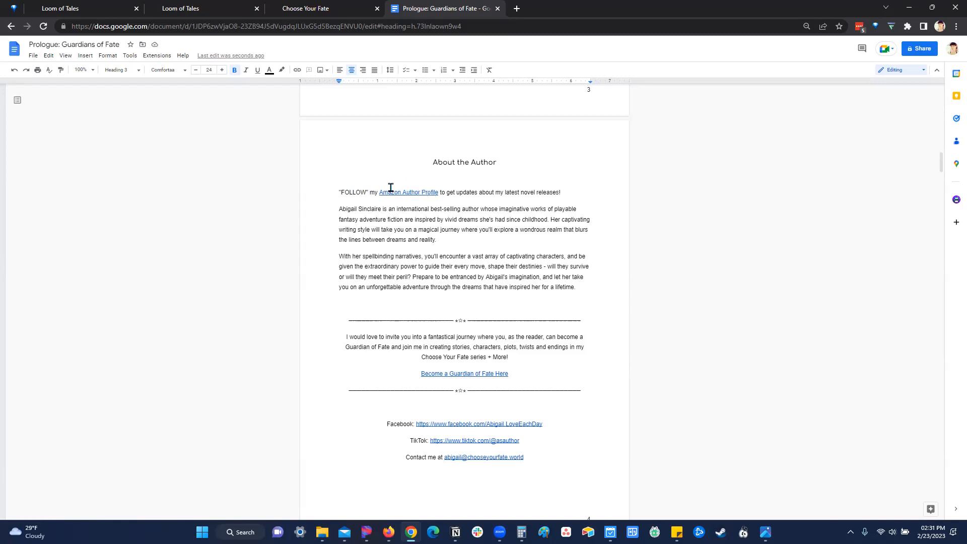
scroll(360, 226, down, 2)
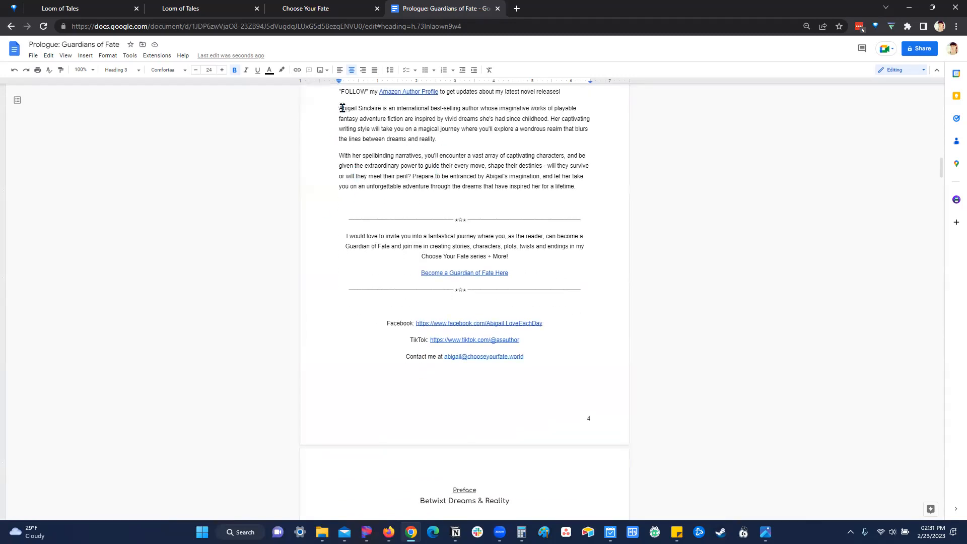
scroll(360, 220, up, 1)
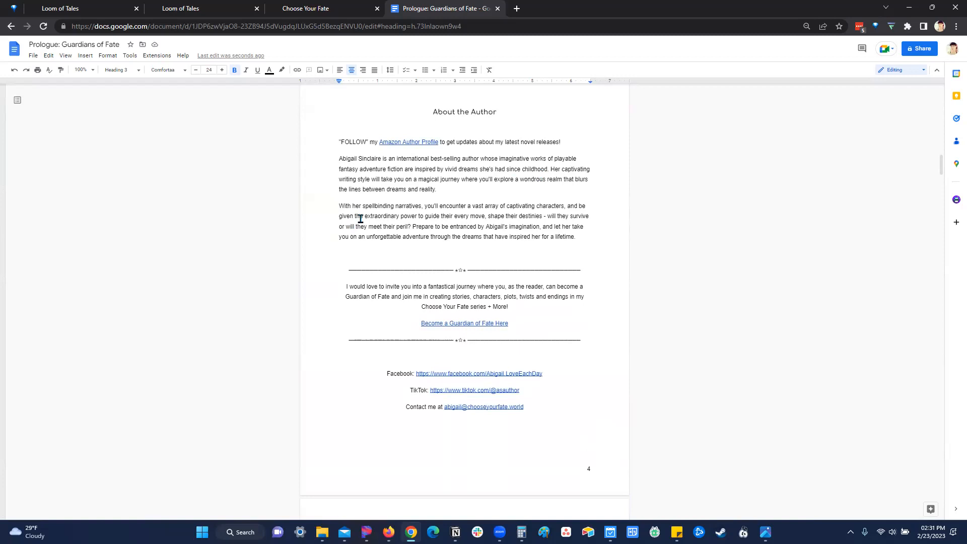
scroll(347, 268, down, 1)
scroll(347, 268, down, 1)
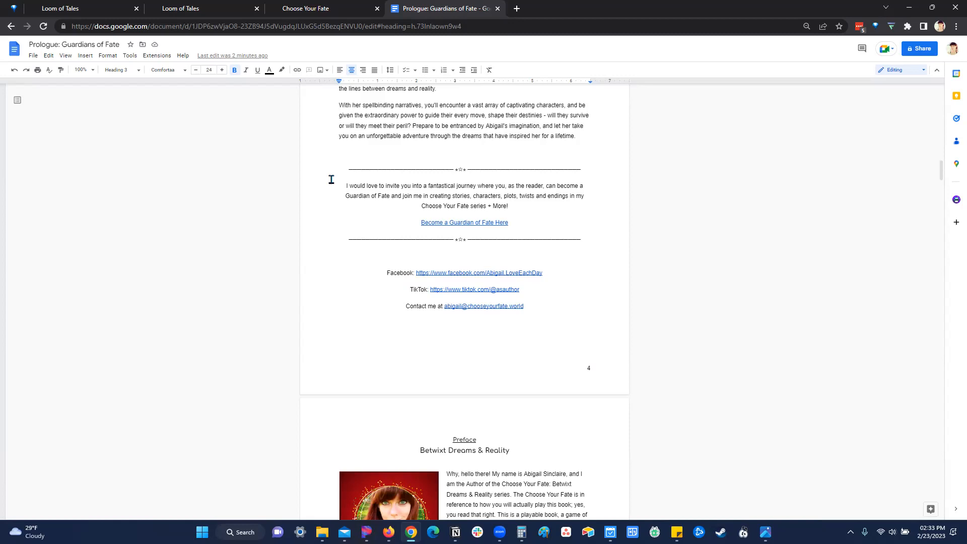
scroll(332, 194, down, 2)
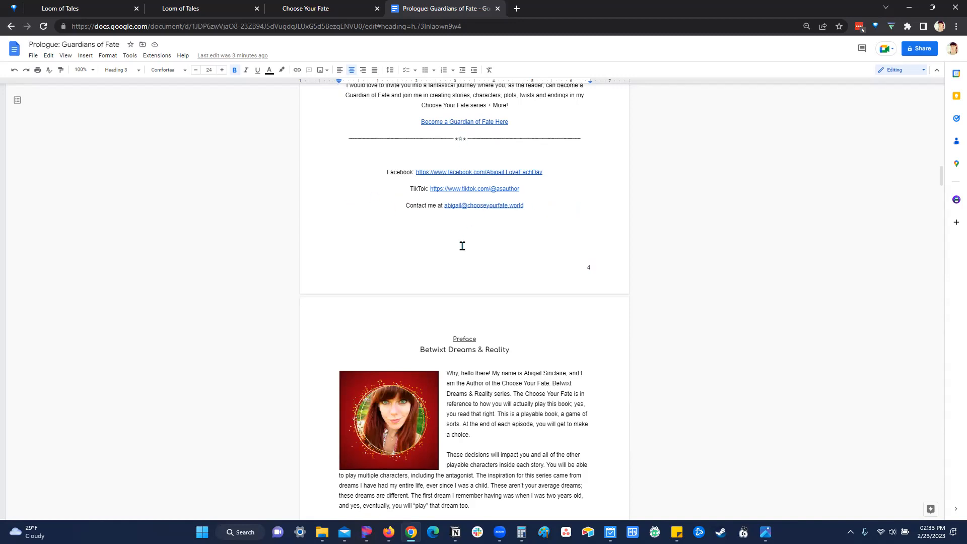
Review the Preface page and highlight its closing question "Do You Choose to Begin Your Journey Now?".
scroll(317, 207, down, 4)
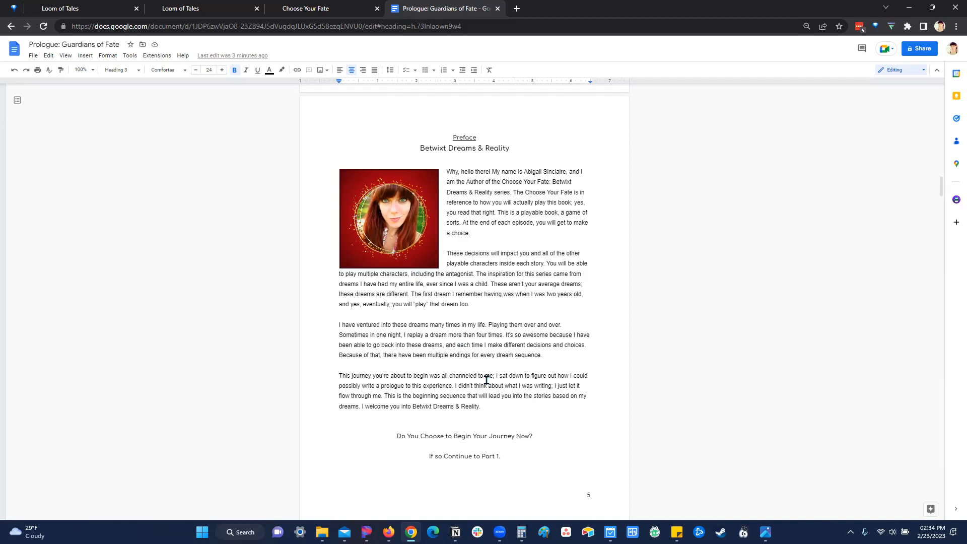
scroll(460, 290, down, 2)
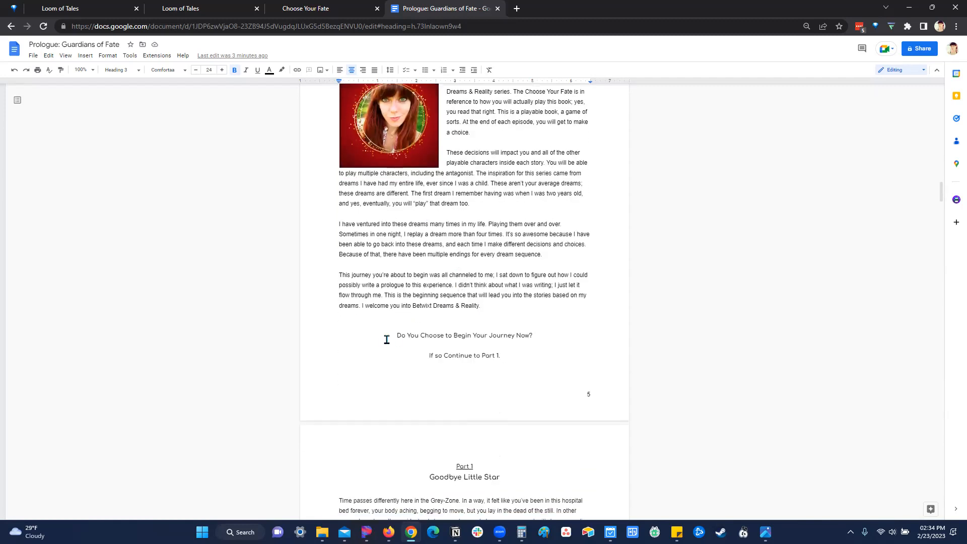
drag(395, 336, 546, 334)
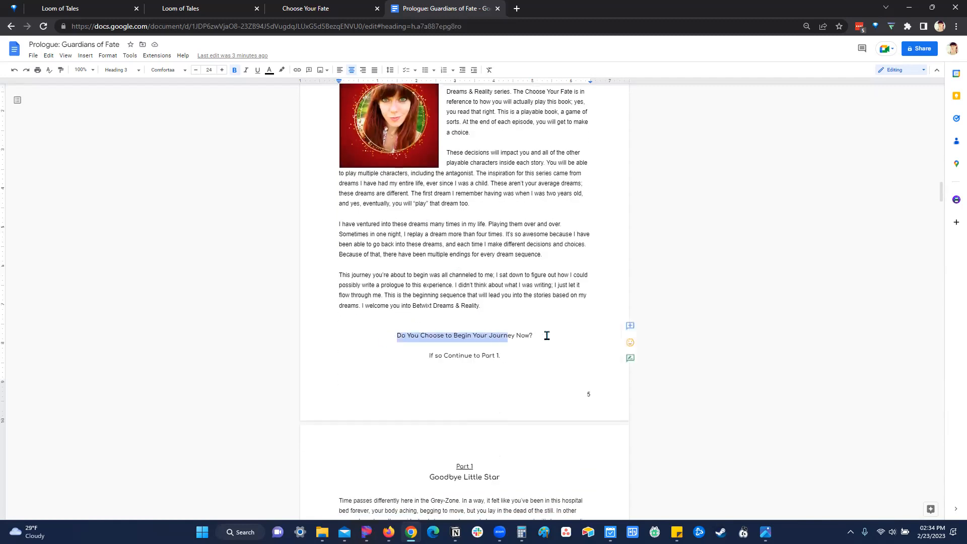
click(459, 356)
scroll(463, 184, down, 5)
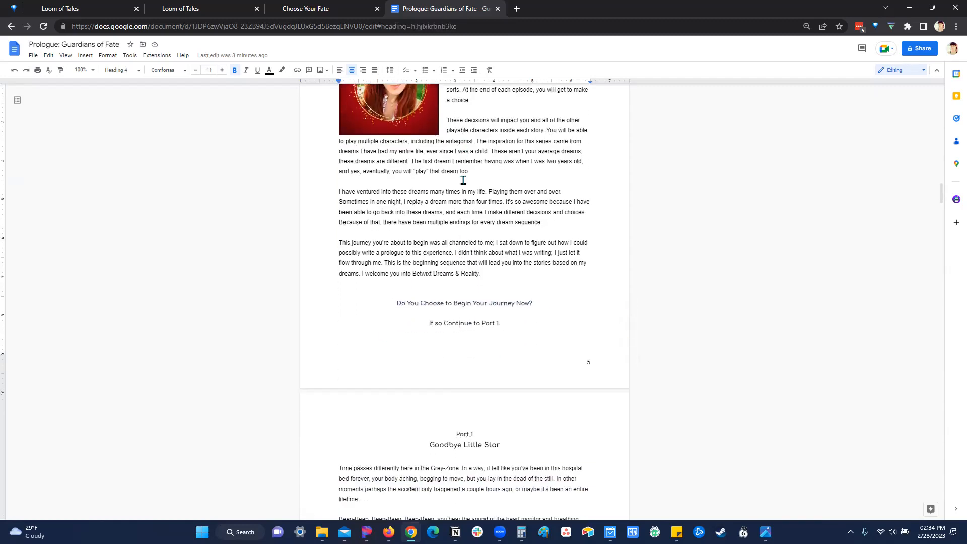
Follow the "Continue to Next Episode" link at the end of Part 1 to Part 2, Weaver of Destiny.
scroll(463, 180, down, 2)
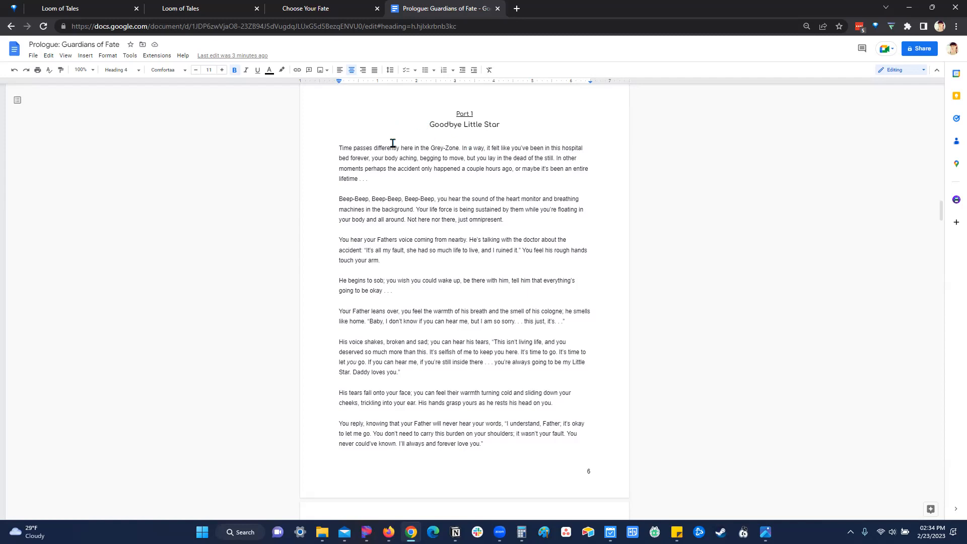
scroll(466, 160, down, 7)
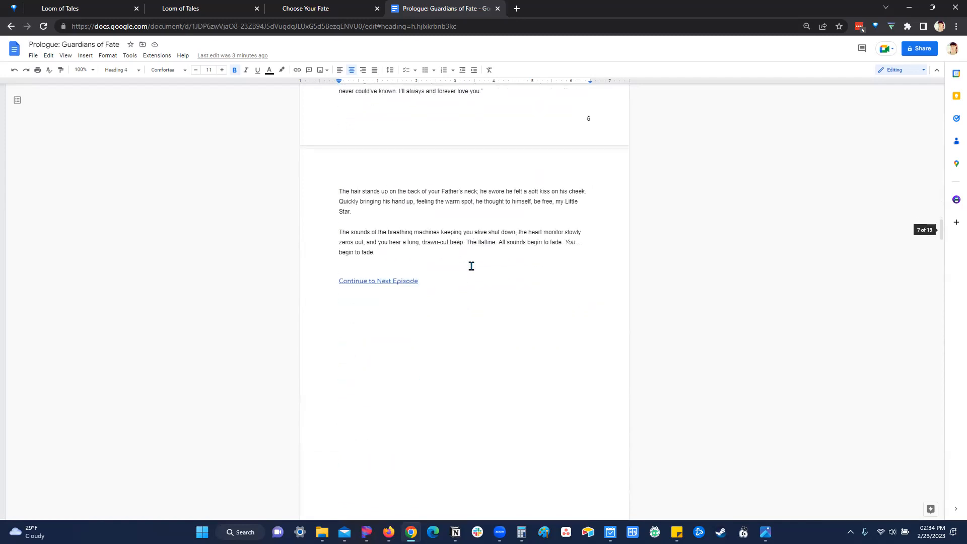
click(380, 281)
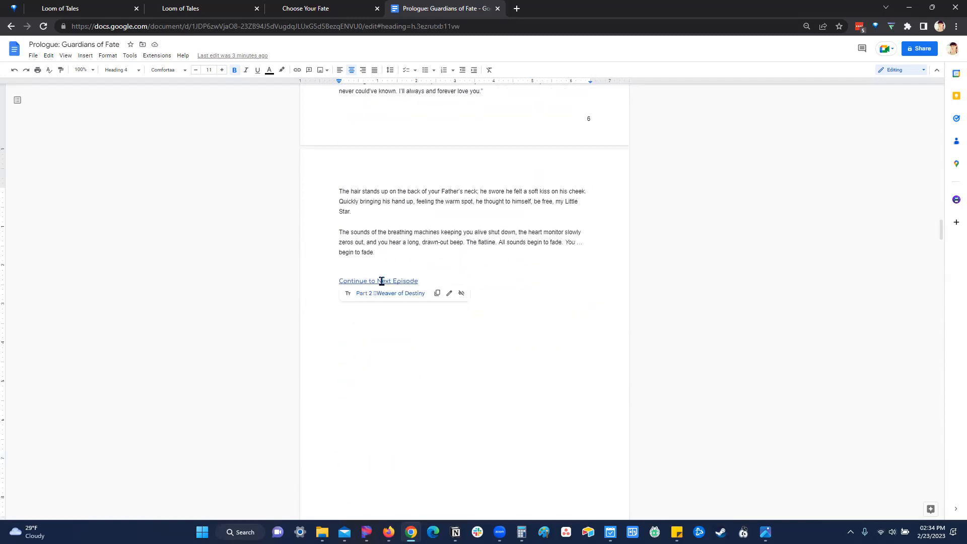
click(398, 293)
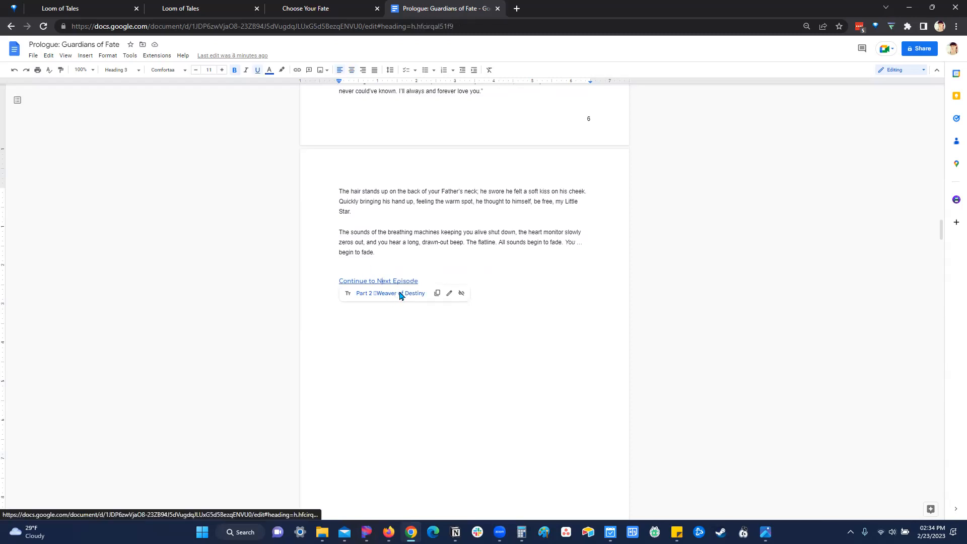
Follow the "Portal of Phasing" choice link at the end of Part 2 to Part 3.
scroll(454, 257, down, 12)
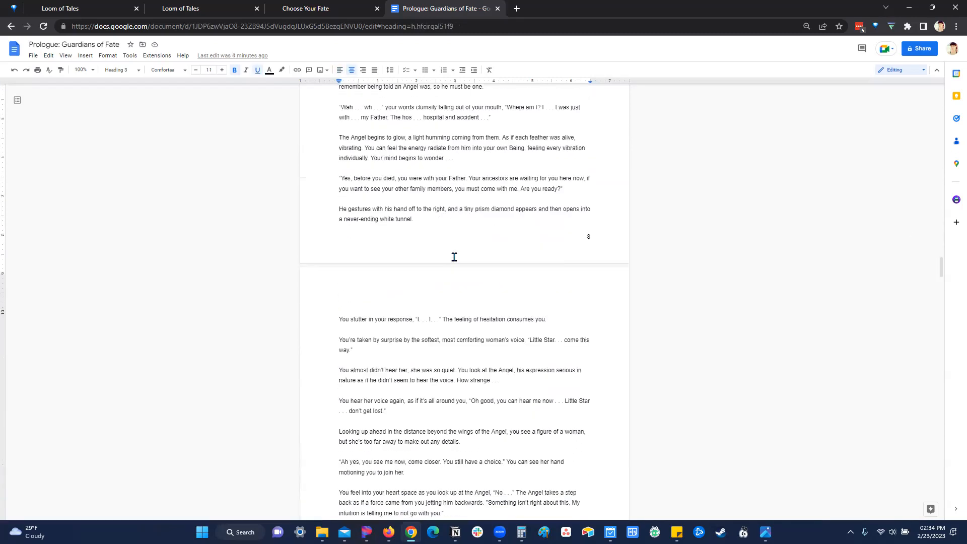
scroll(453, 255, down, 15)
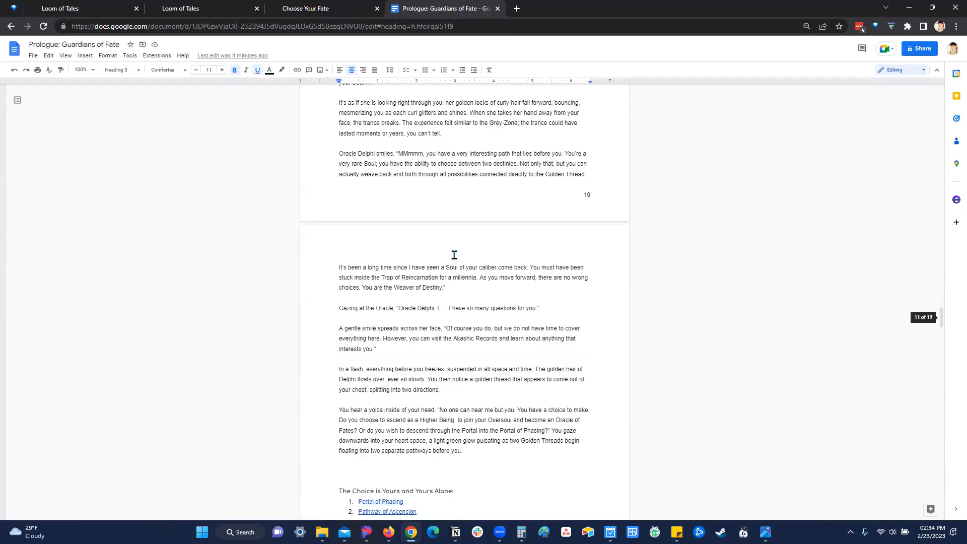
click(383, 225)
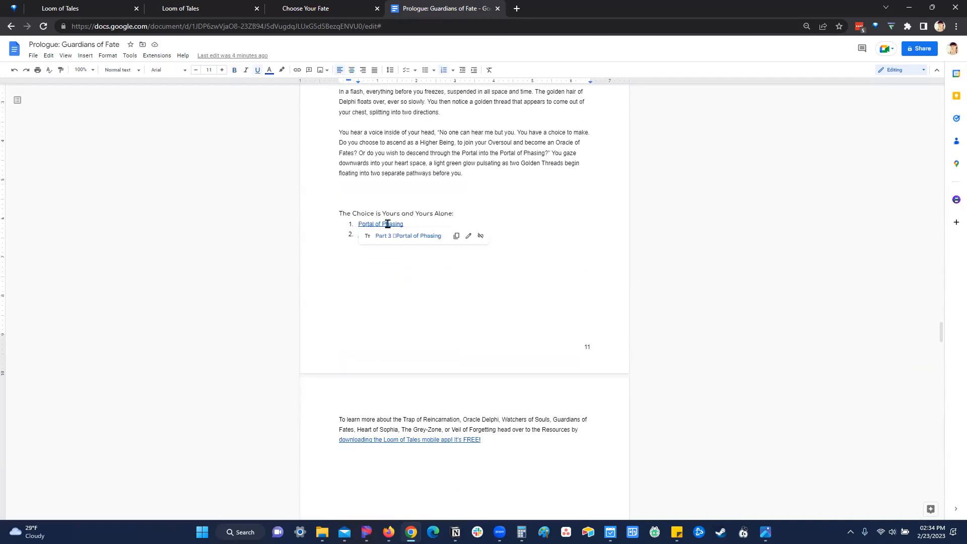
click(402, 238)
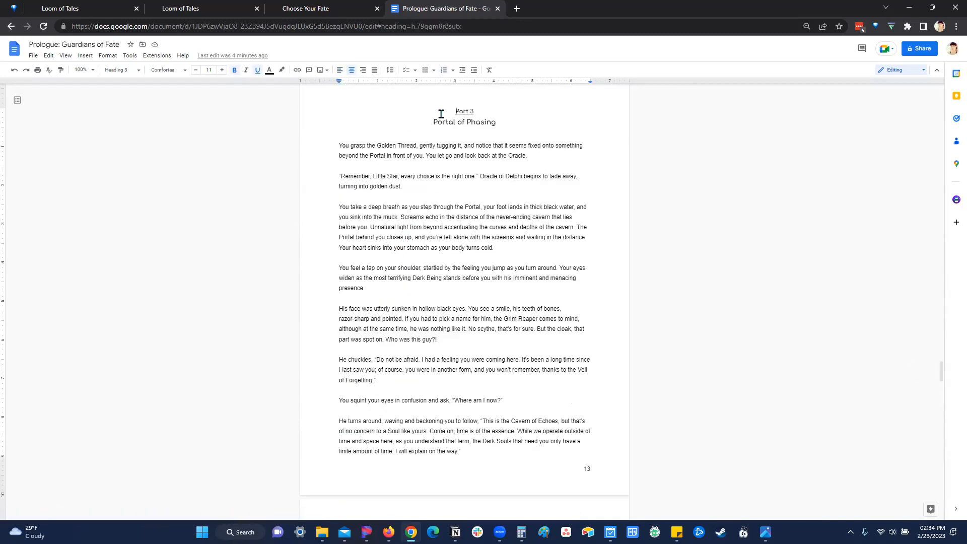
Return to the choices ending Part 2, follow the "Pathway of Ascension" link to Part 4, and view the ending link on page 17.
scroll(556, 210, up, 15)
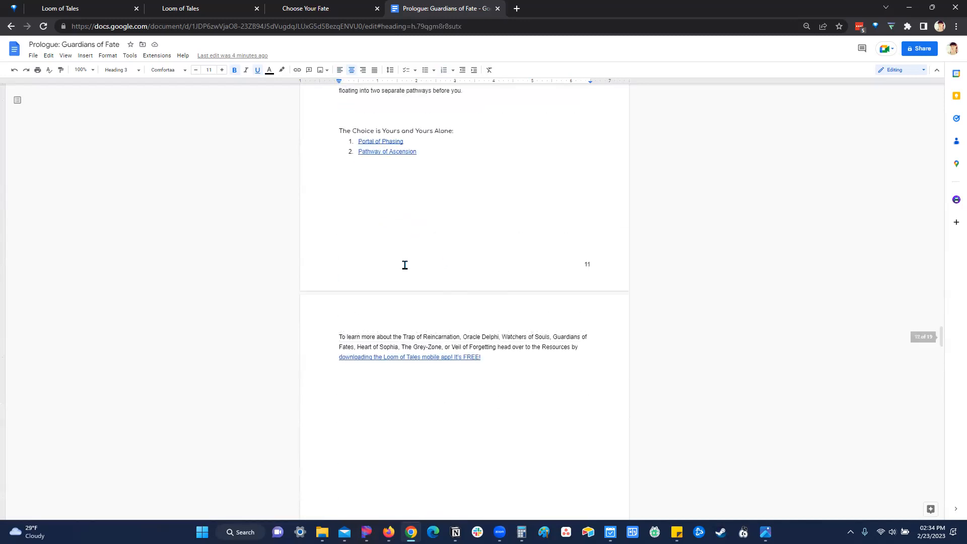
click(390, 152)
click(403, 168)
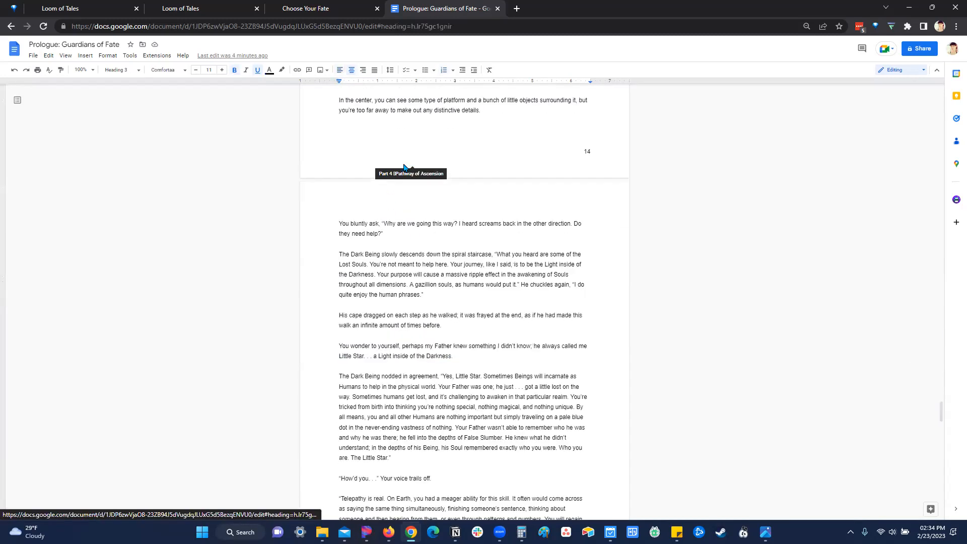
scroll(458, 335, up, 10)
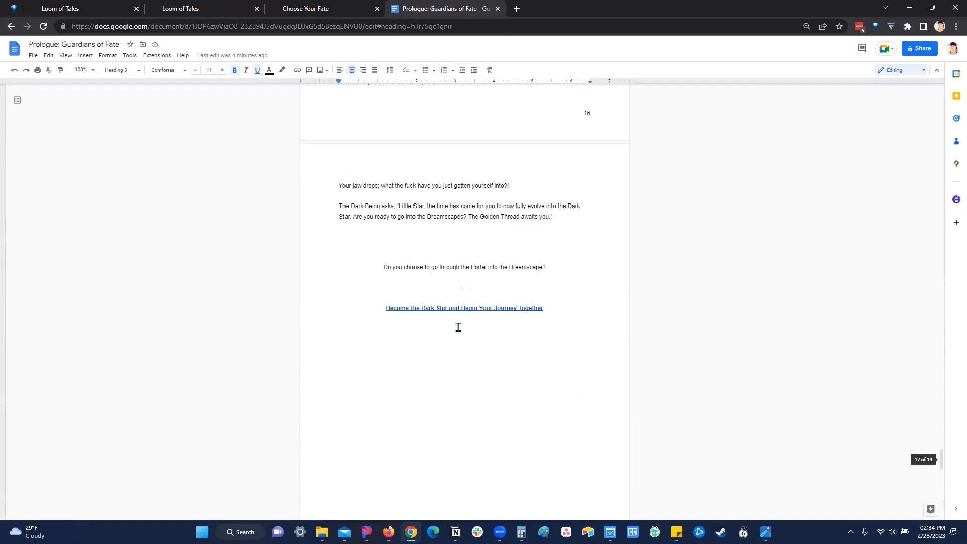
Remove the blank page 12 that sits between the choices ending Part 2 and the Part 3 heading.
scroll(458, 328, up, 7)
scroll(458, 327, down, 7)
scroll(458, 327, up, 20)
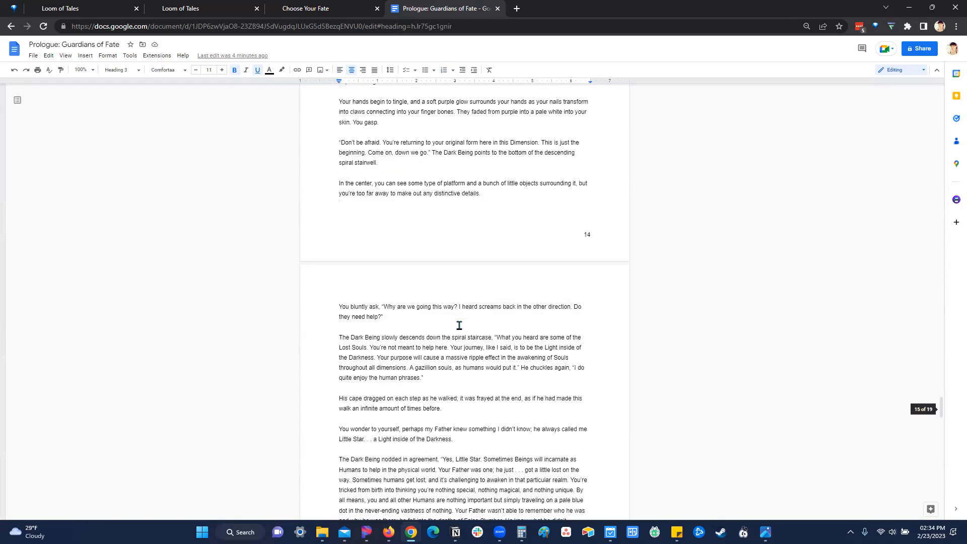
scroll(459, 324, up, 16)
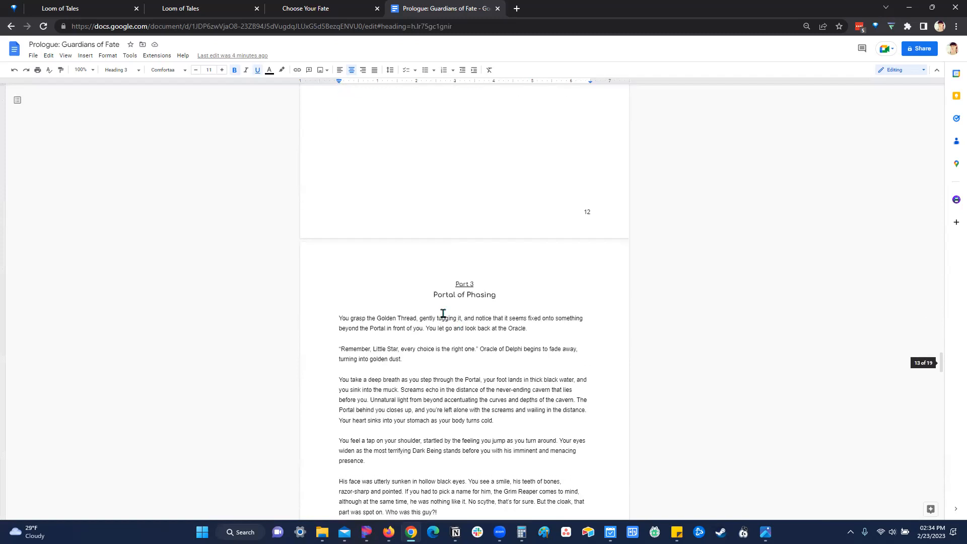
scroll(422, 272, up, 3)
click(331, 304)
key(BackSpace)
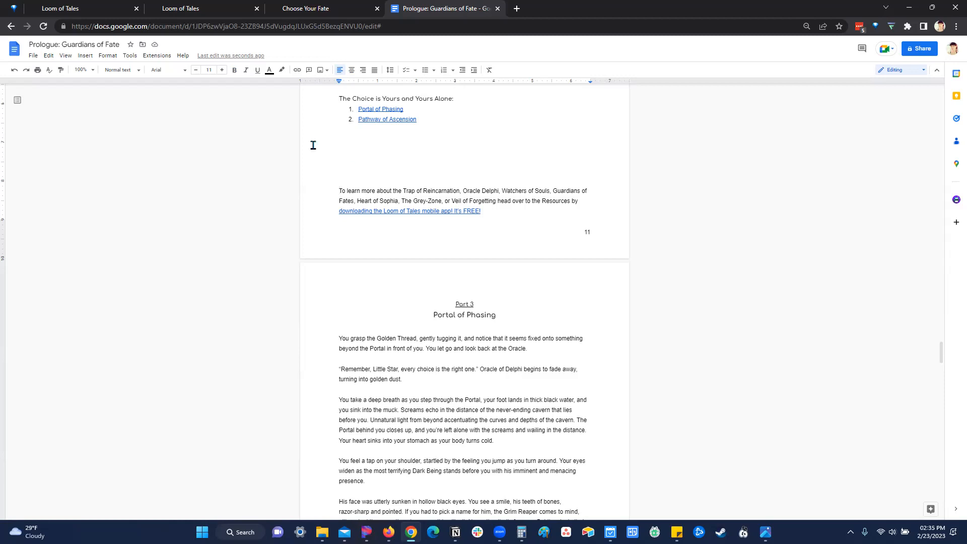
Highlight the "Portal of Phasing" heading and look through Part 3 down to its ending link.
drag(429, 317, 528, 313)
click(388, 304)
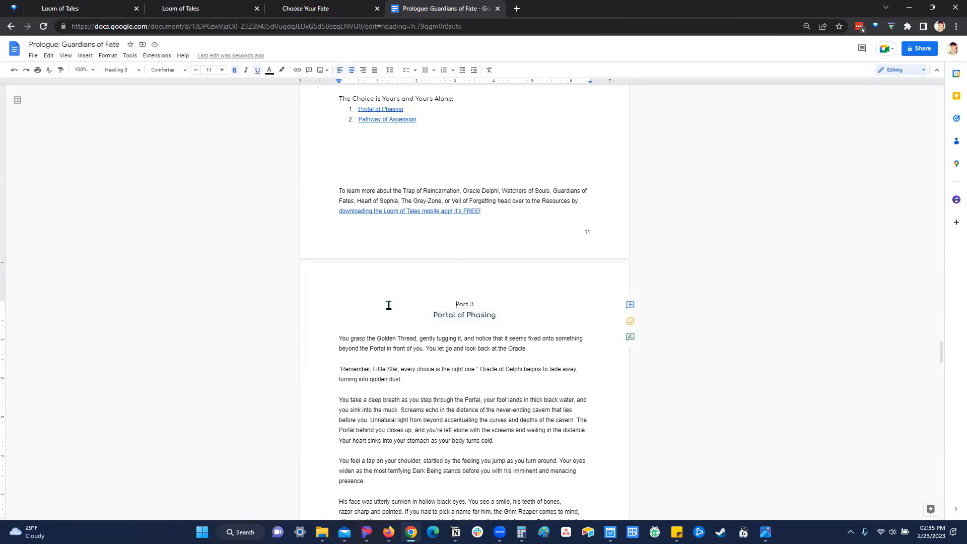
scroll(388, 301, down, 7)
scroll(388, 301, down, 3)
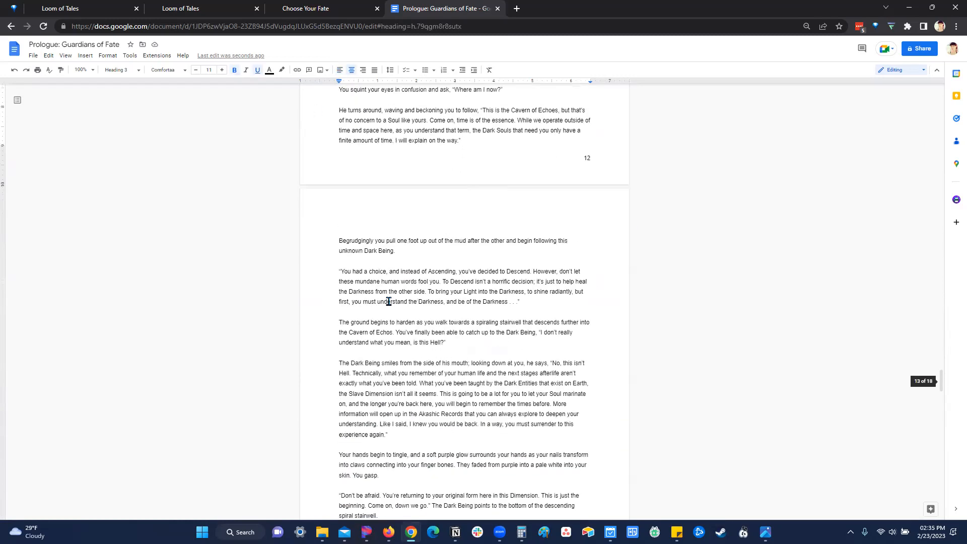
scroll(388, 301, down, 3)
scroll(388, 303, down, 15)
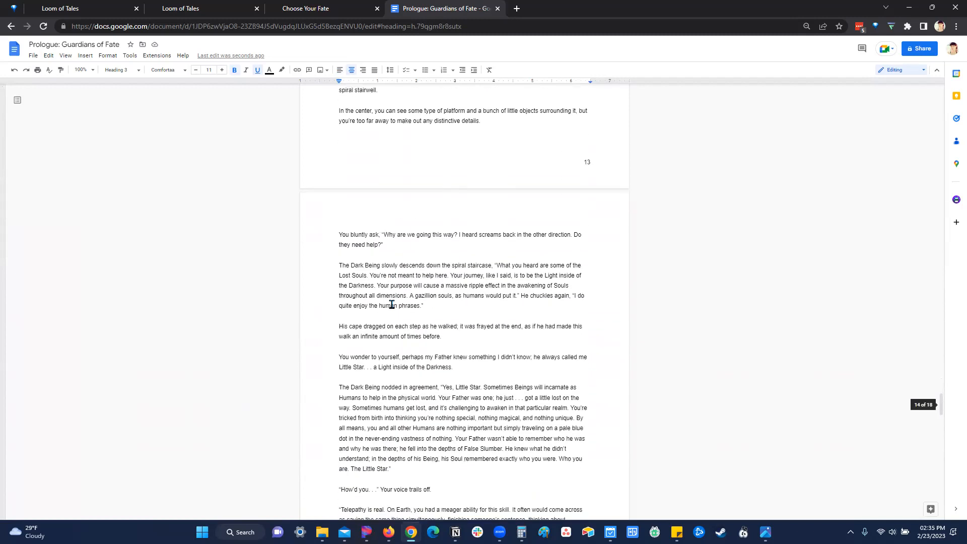
scroll(395, 304, down, 8)
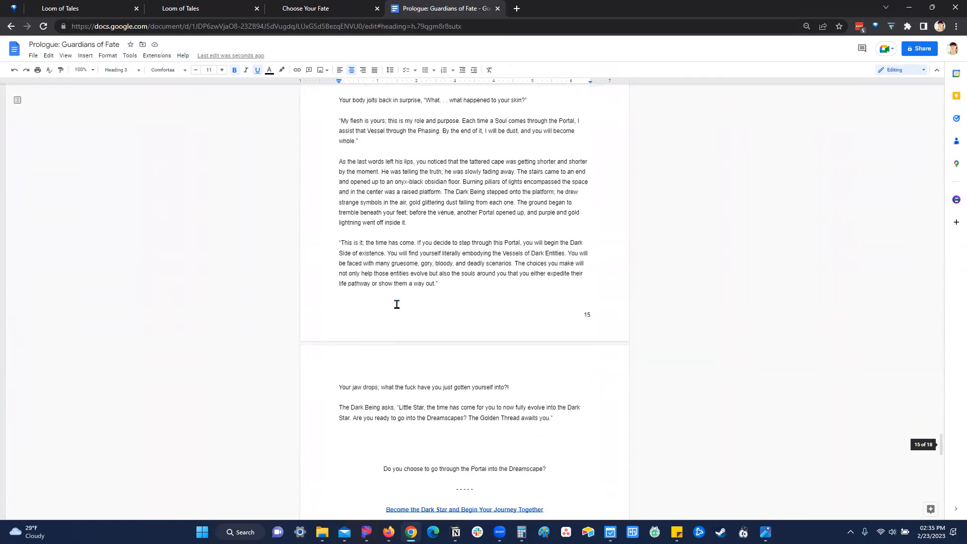
click(424, 280)
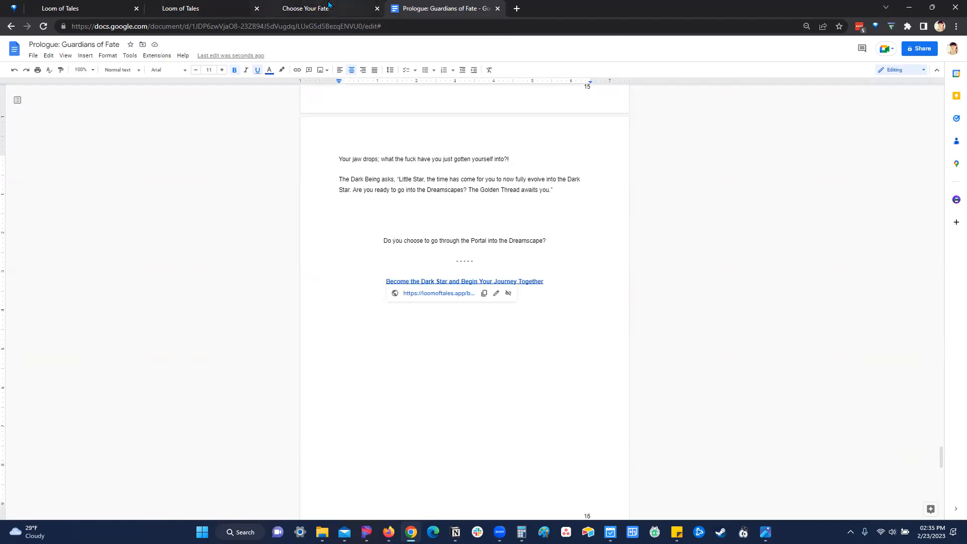
click(325, 7)
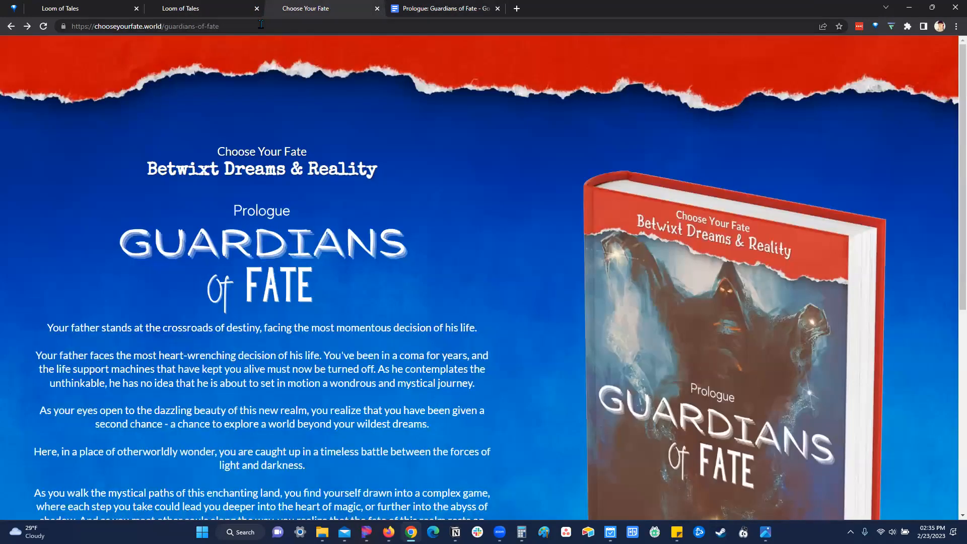
click(446, 9)
click(459, 278)
click(491, 292)
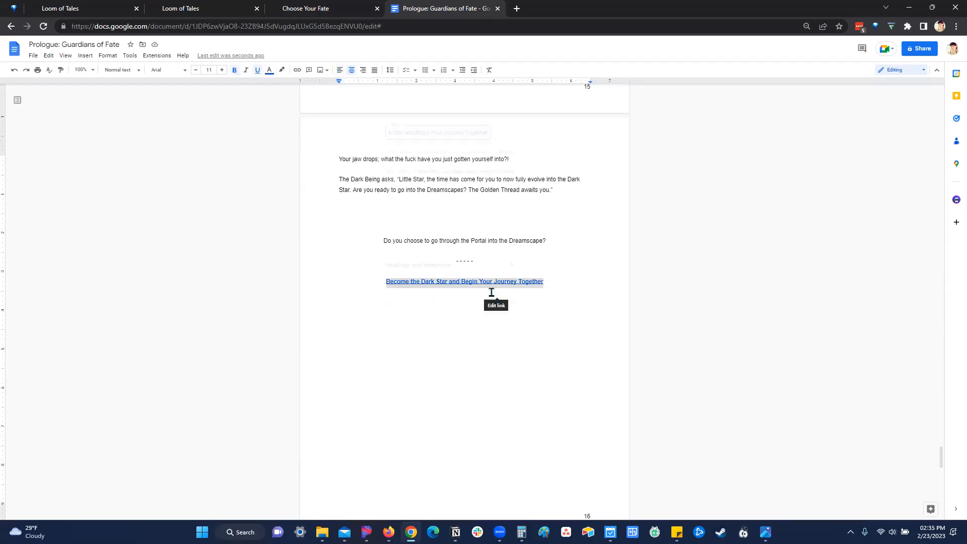
click(505, 135)
double_click(462, 153)
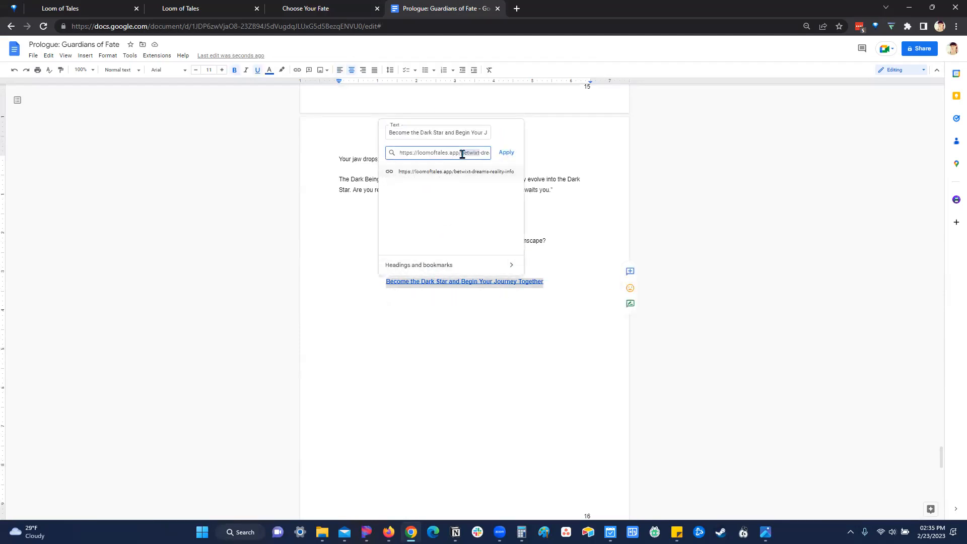
click(504, 153)
scroll(503, 297, down, 6)
scroll(479, 309, down, 15)
click(468, 458)
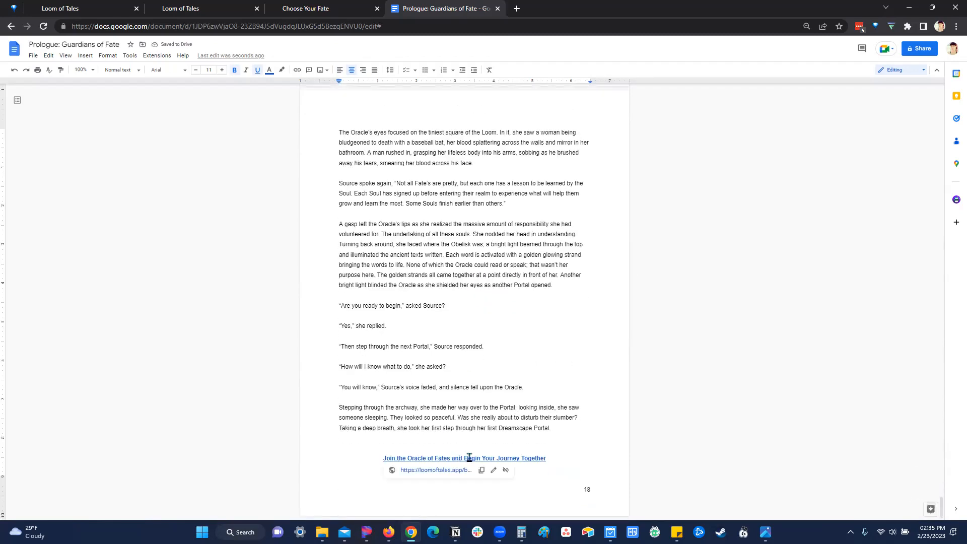
click(493, 470)
text(https://chooseyourfate.world/guardians-of-fate)
click(497, 330)
Check the target of the "Become the Dark Star" link on page 16 and view the Guardians of Fate landing page.
scroll(461, 256, up, 20)
scroll(462, 255, down, 4)
click(440, 302)
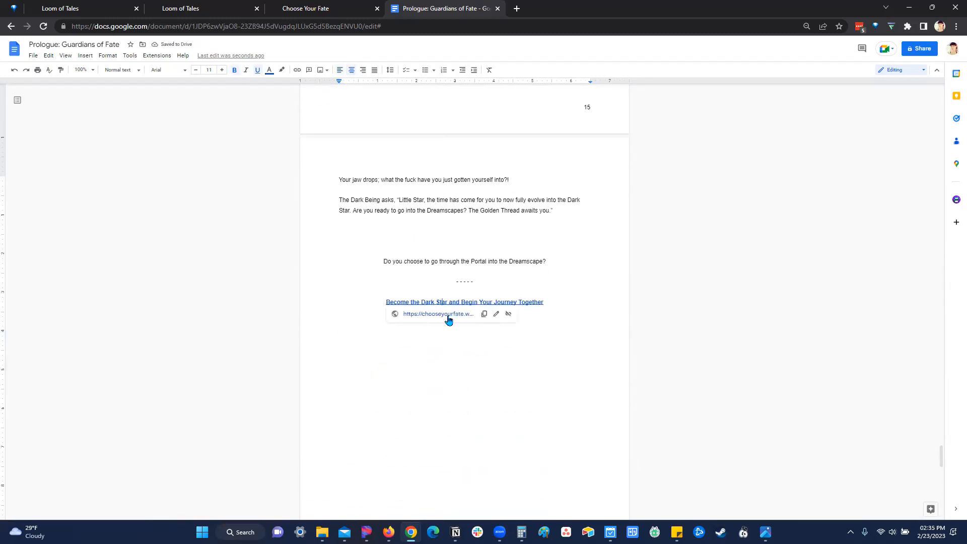
click(448, 317)
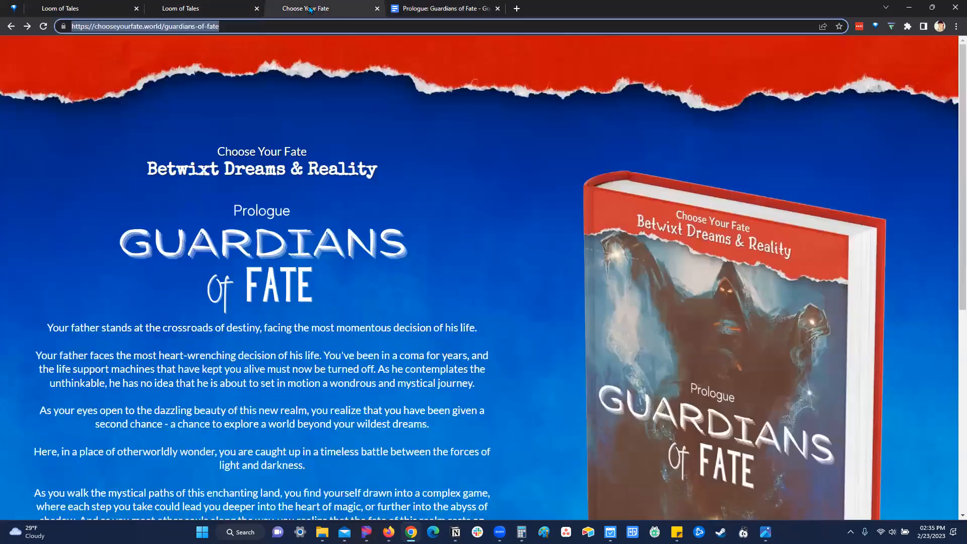
click(114, 150)
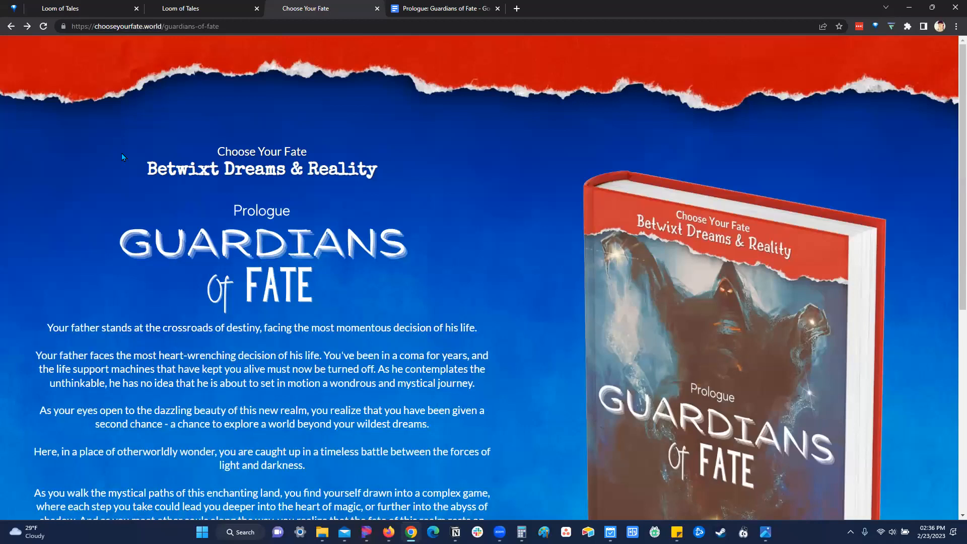
Return to the book and inspect the targets of its two ending links, "Become the Dark Star" and "Join the Oracle of Fates".
click(432, 7)
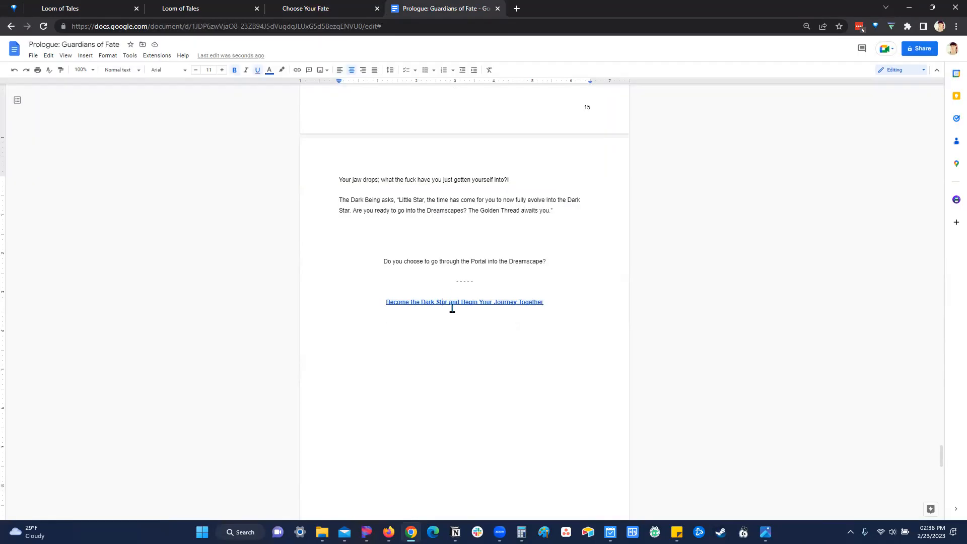
click(458, 309)
click(418, 296)
click(417, 301)
click(389, 244)
click(429, 301)
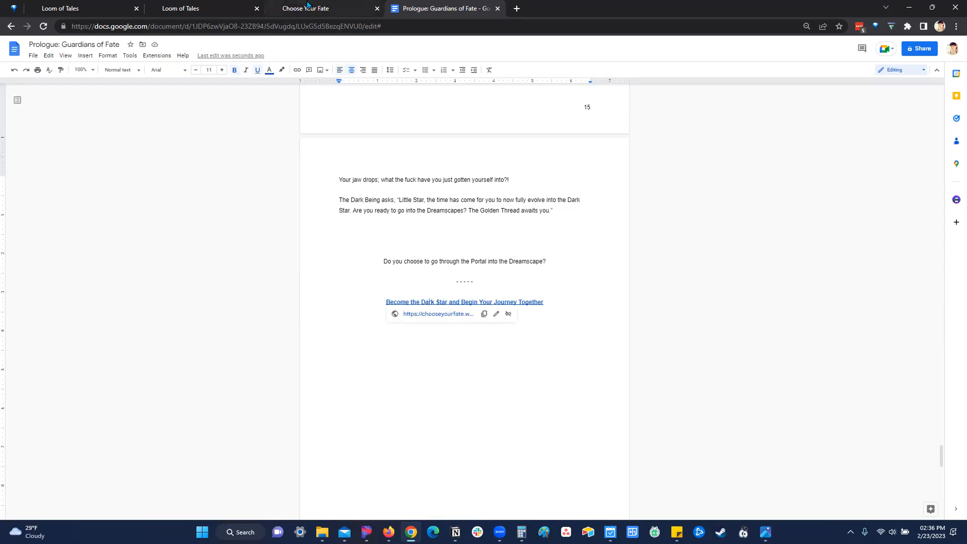
scroll(406, 217, up, 6)
scroll(405, 224, down, 20)
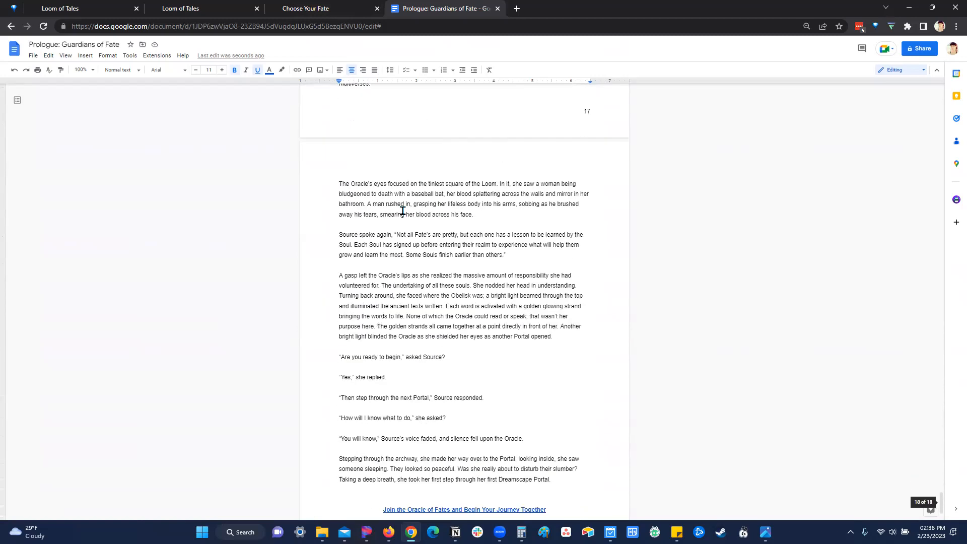
scroll(403, 212, down, 1)
click(444, 458)
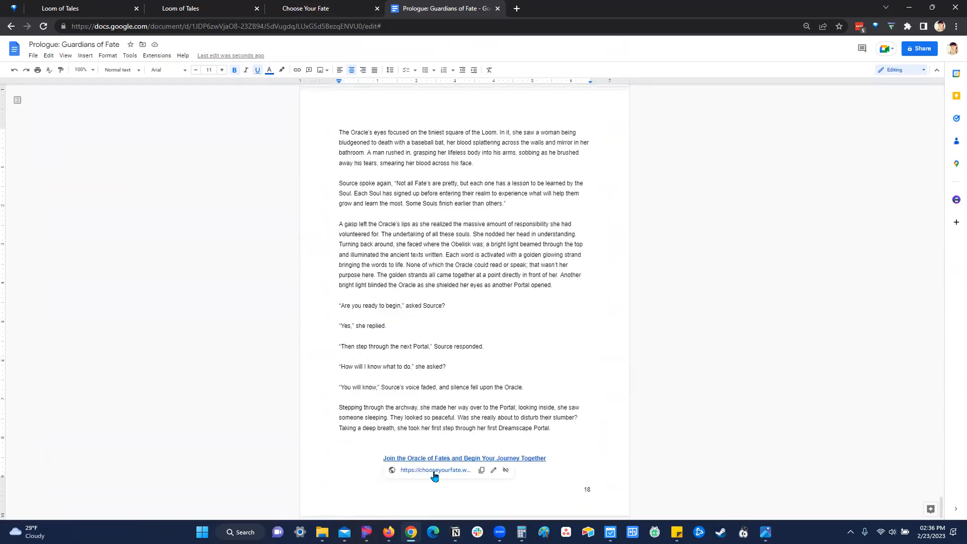
Show the Guardians of Fate landing page and review its cover and story description.
click(314, 6)
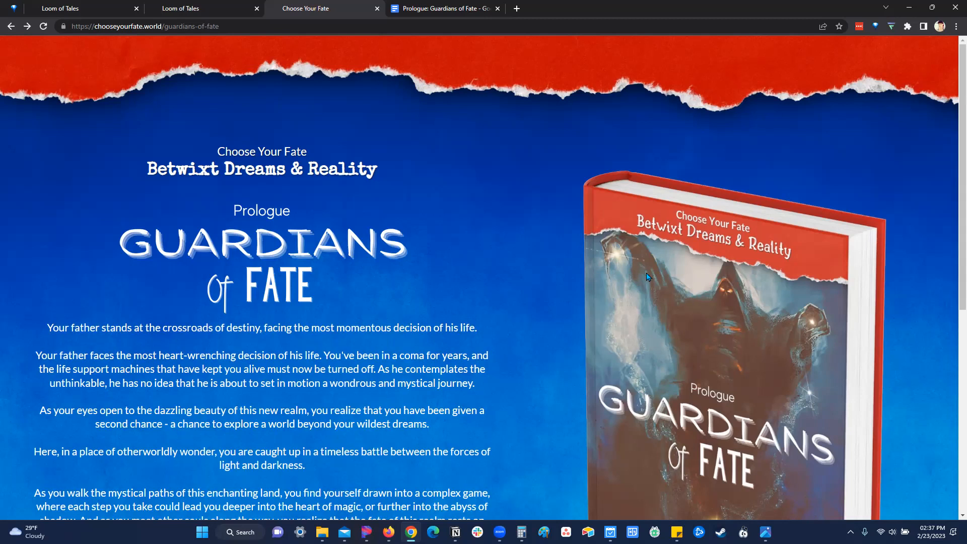
scroll(648, 292, down, 1)
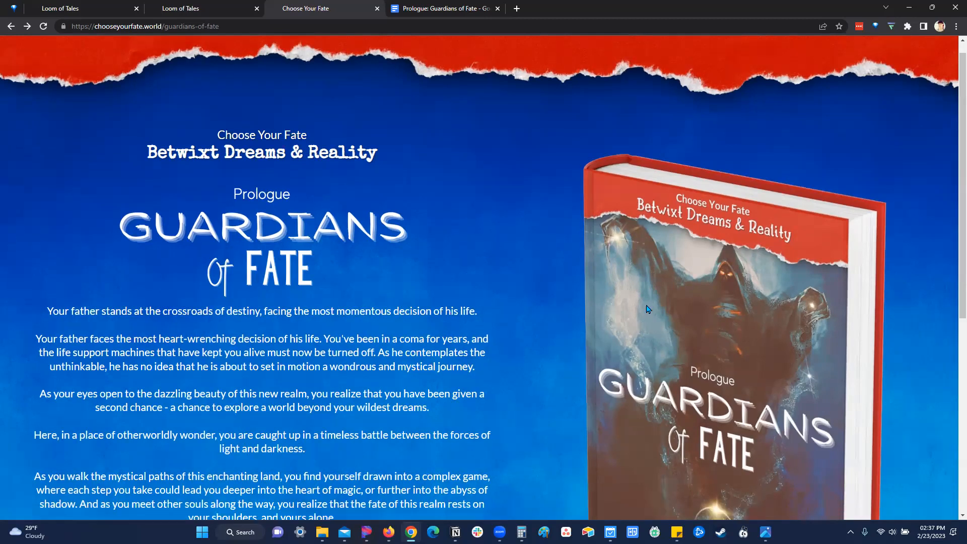
scroll(706, 250, down, 2)
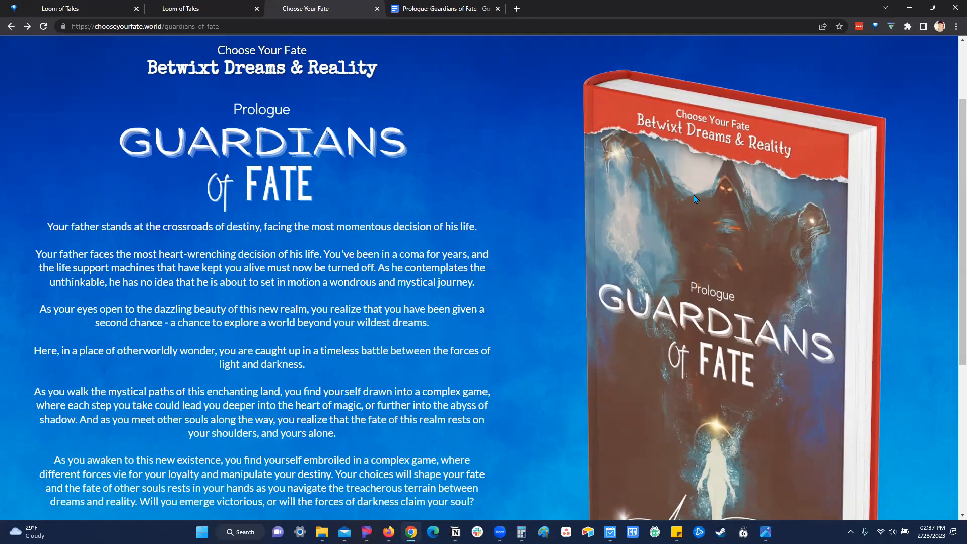
scroll(693, 196, down, 1)
scroll(646, 44, up, 3)
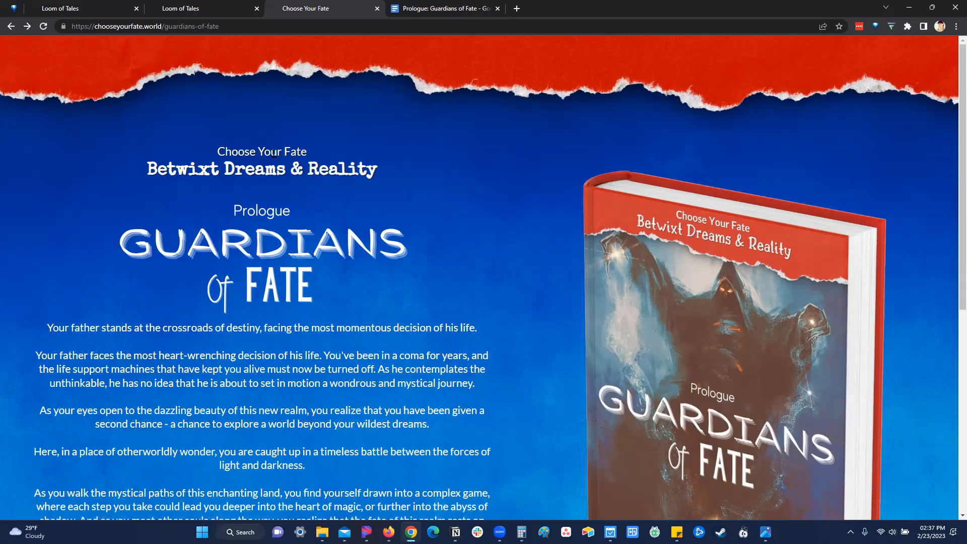
scroll(231, 209, down, 5)
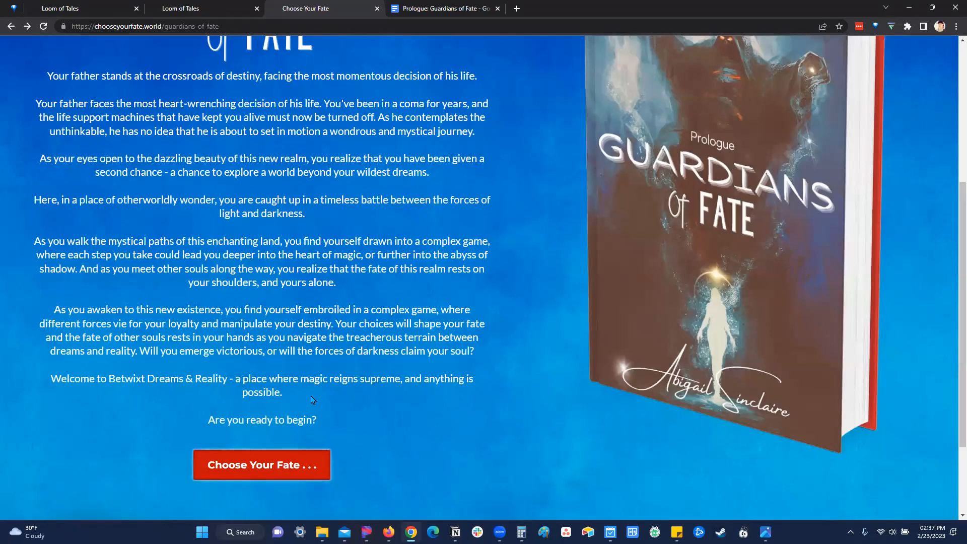
scroll(298, 412, up, 1)
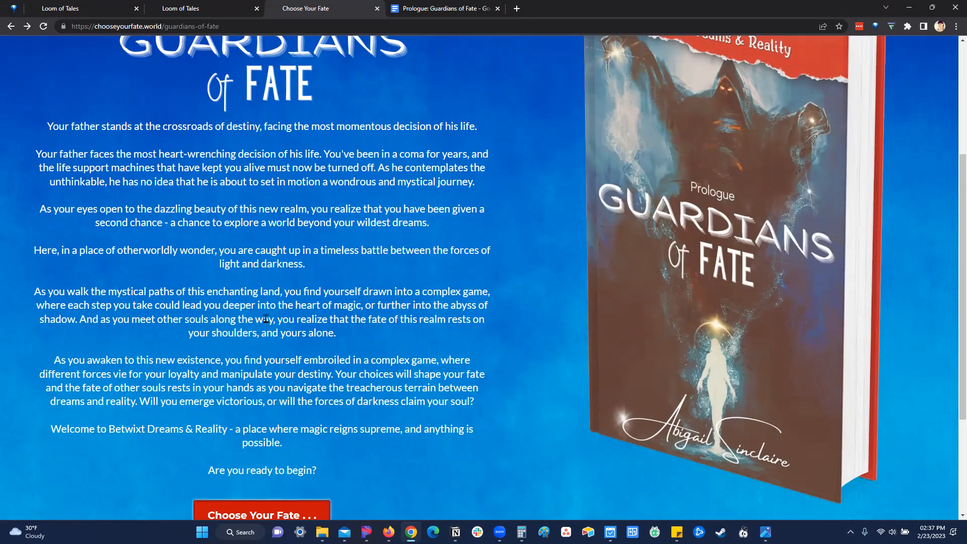
Follow "Choose Your Fate . . ." on the landing page to the prologue sign-up page and review its form.
scroll(266, 323, down, 1)
scroll(266, 420, down, 2)
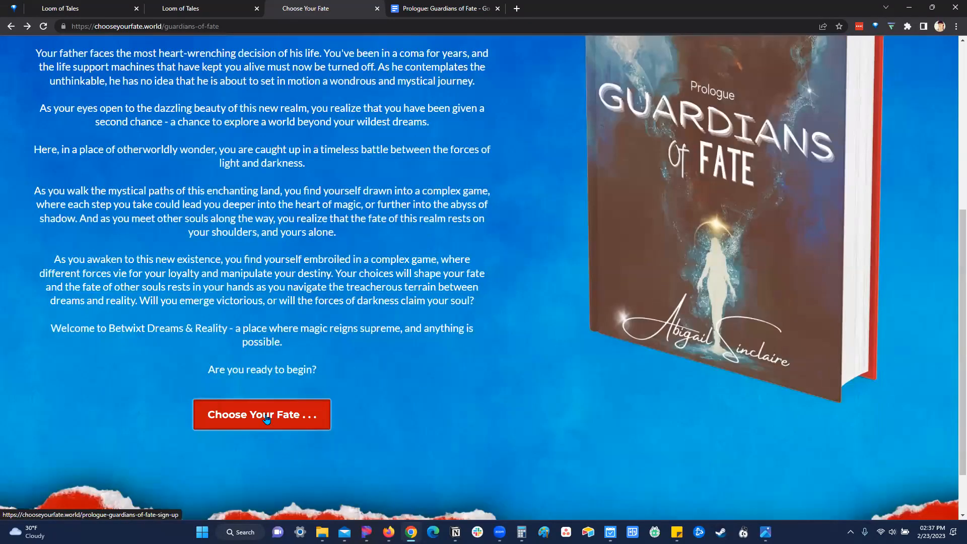
click(245, 417)
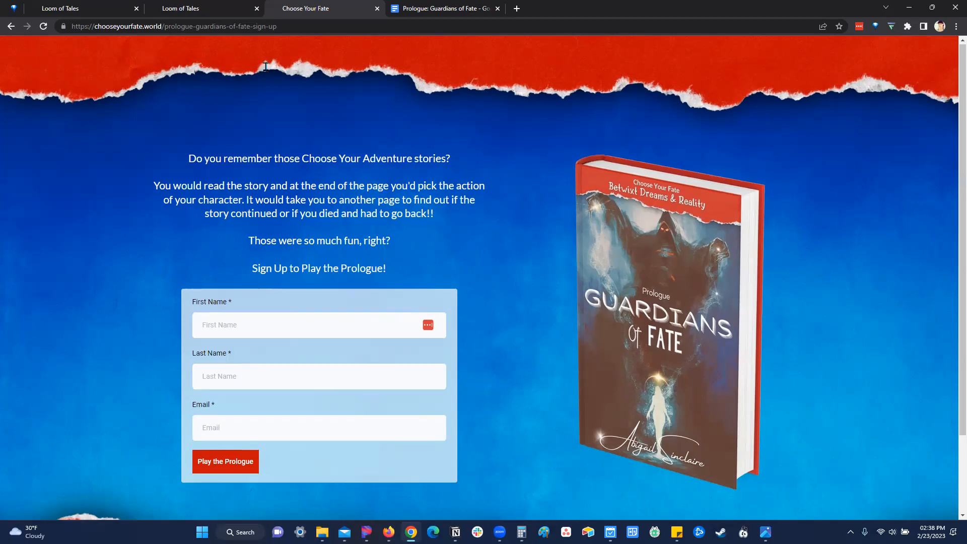
scroll(566, 105, down, 2)
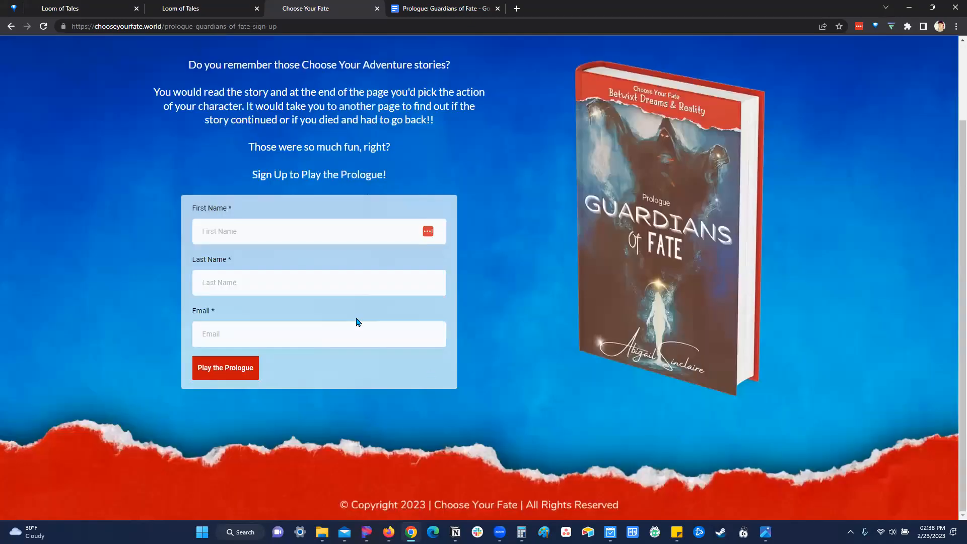
scroll(328, 161, up, 1)
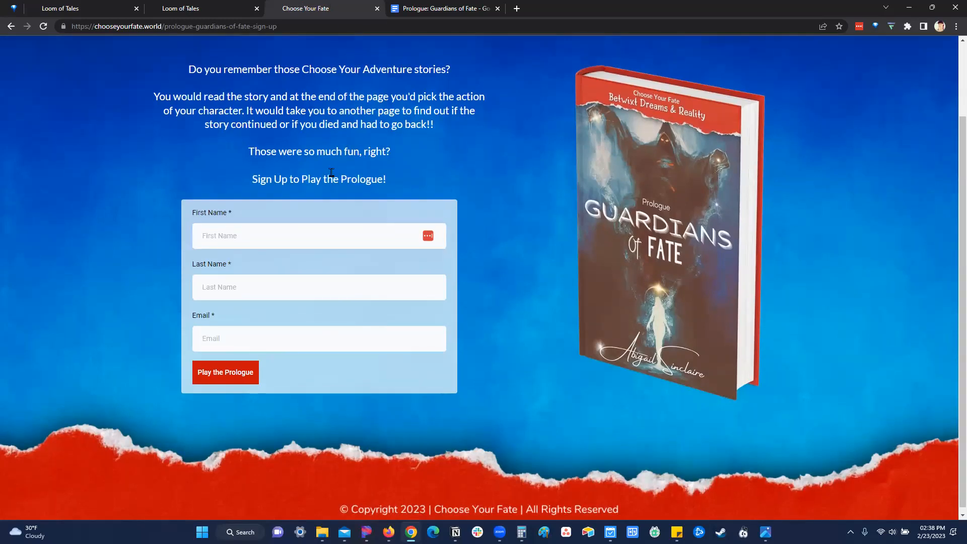
scroll(256, 151, up, 2)
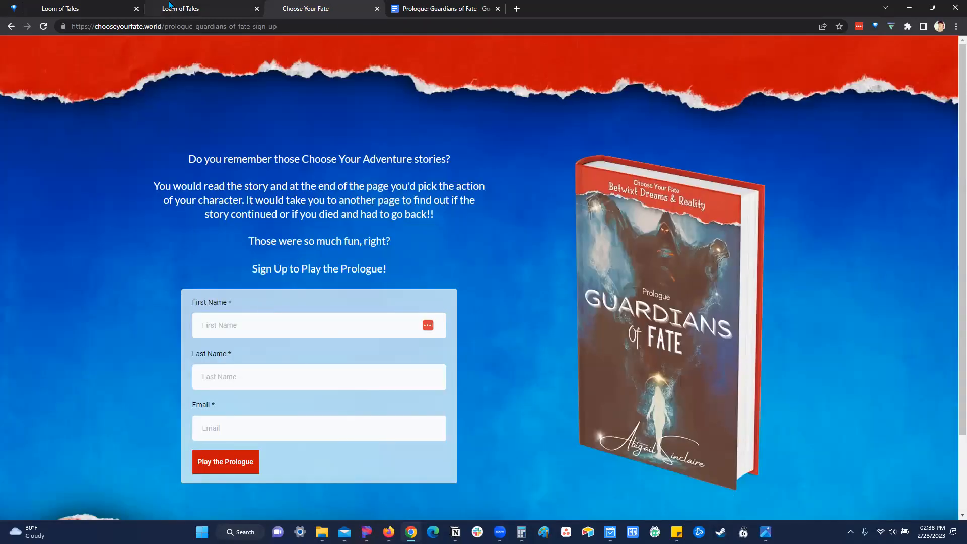
Switch to the "Prologue: Guardians of Fate" funnel in HighLevel and view its Sign Up and Thank You steps.
click(170, 5)
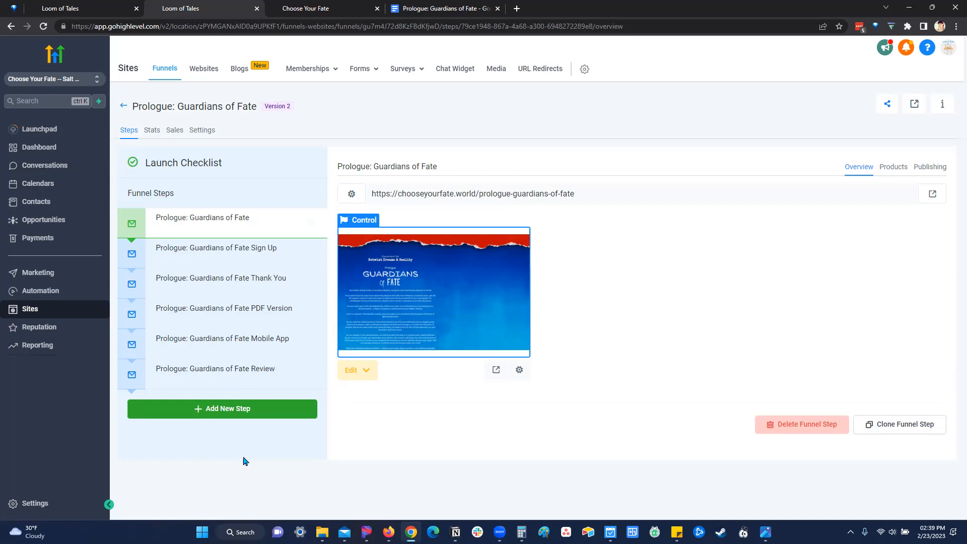
click(303, 6)
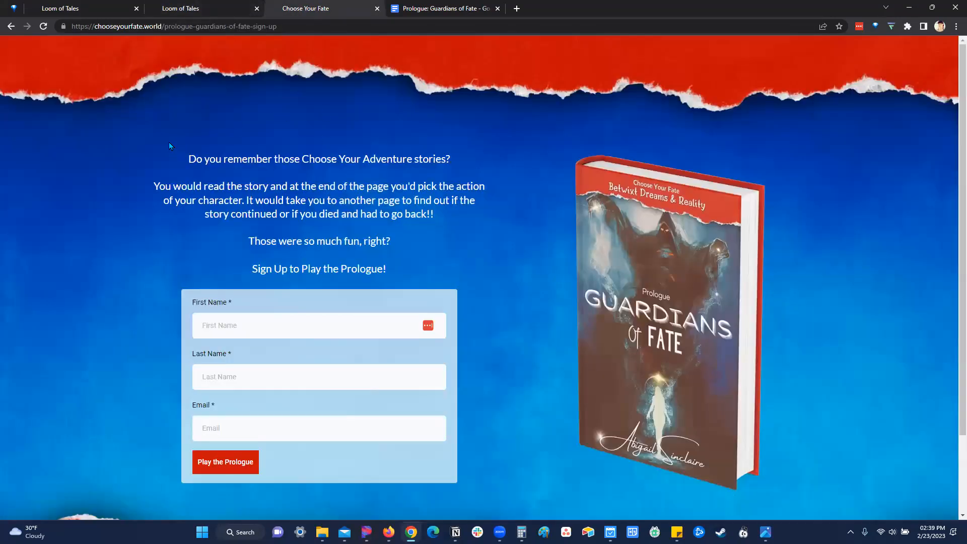
click(186, 10)
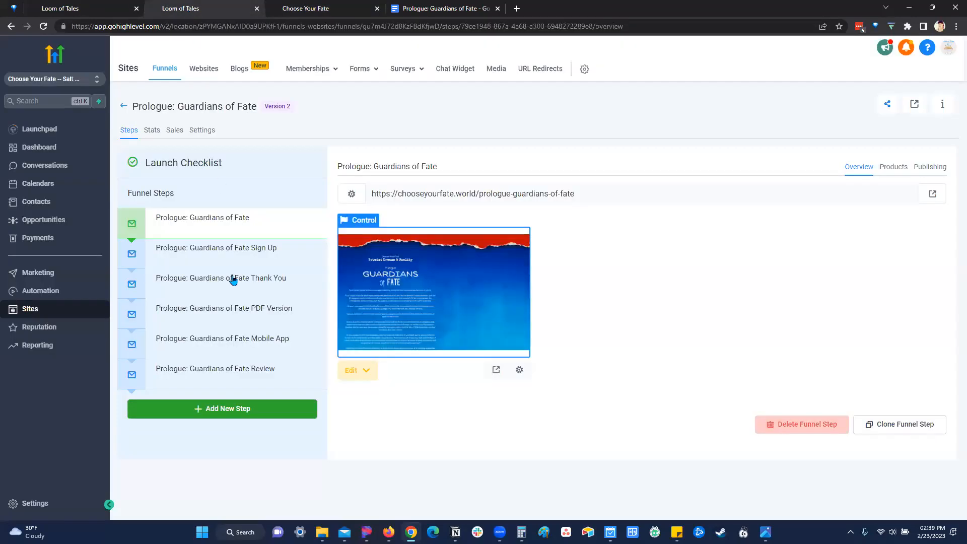
click(224, 254)
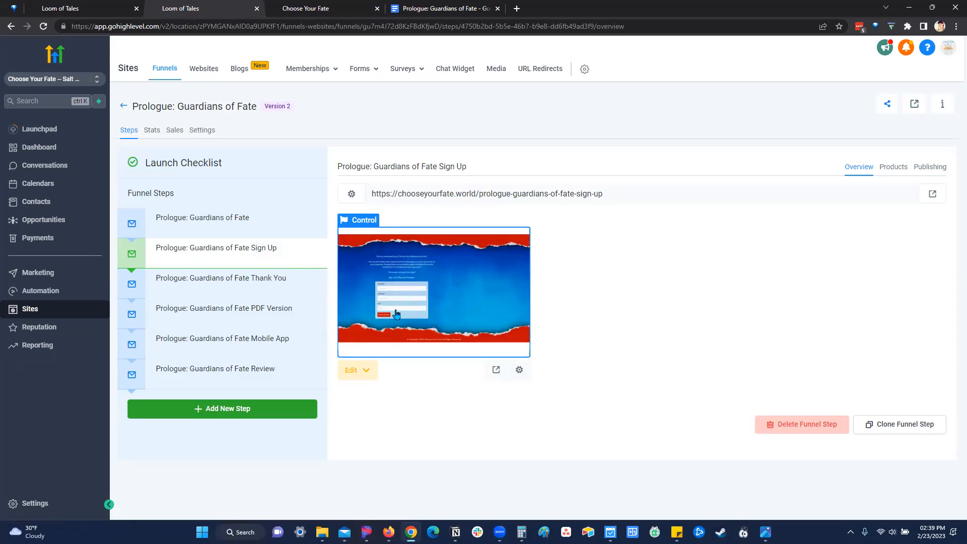
click(236, 283)
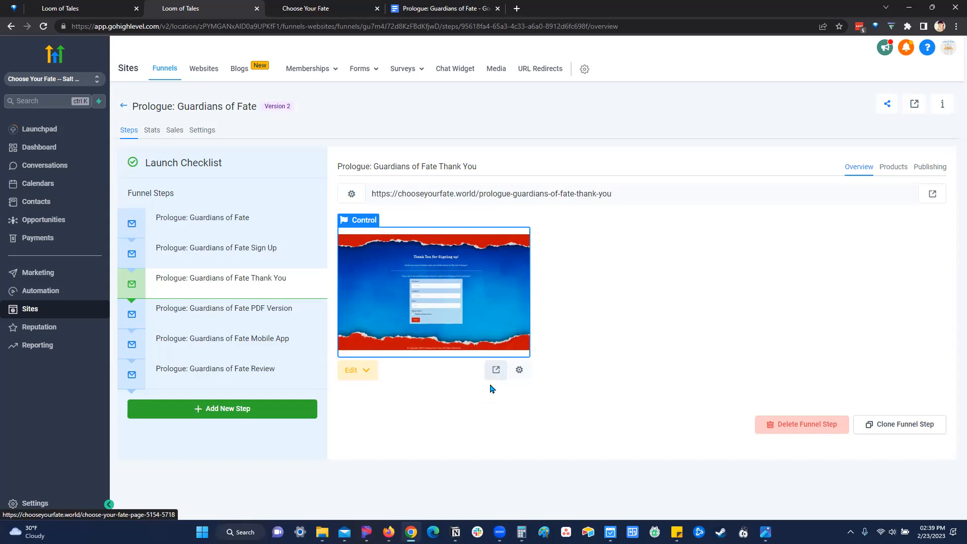
Preview the "Prologue: Guardians of Fate Thank You" page and review its check-your-email message and story request form.
click(496, 373)
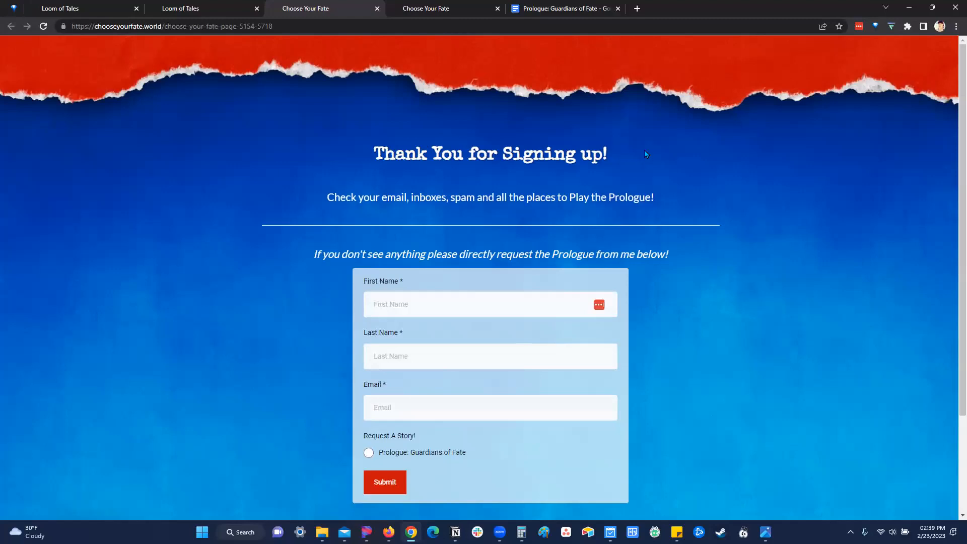
drag(328, 197, 661, 195)
click(348, 198)
scroll(315, 149, down, 2)
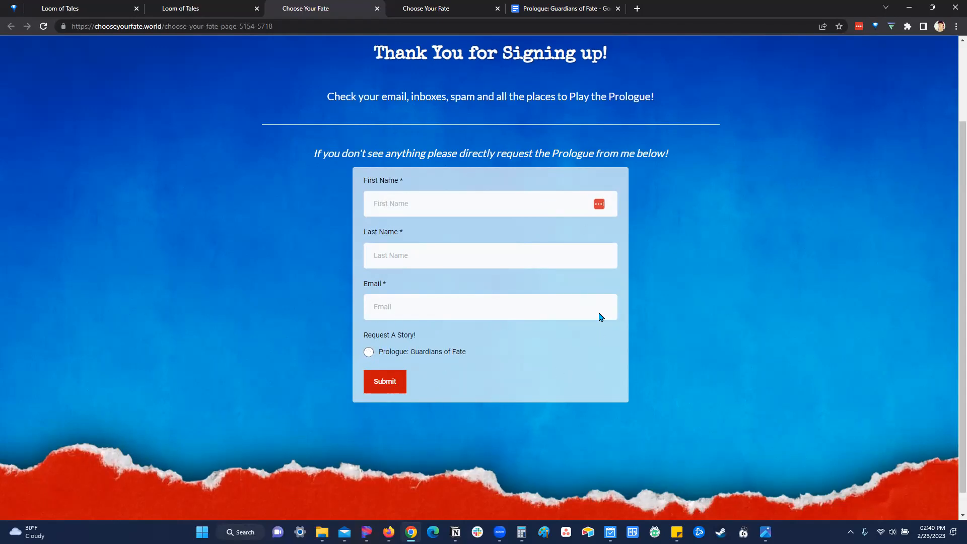
View the unread Conversations in HighLevel and return to the thank-you page's check-your-email message.
click(207, 5)
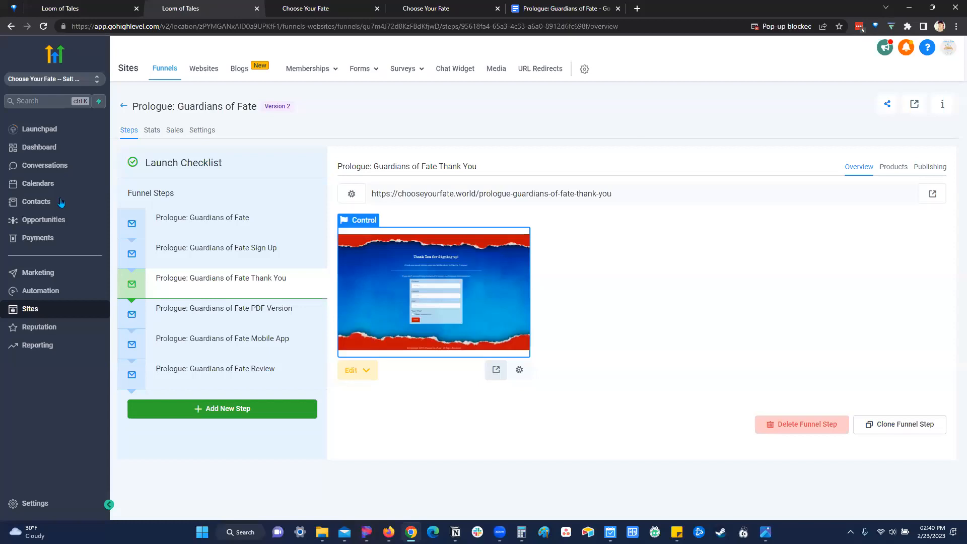
click(49, 168)
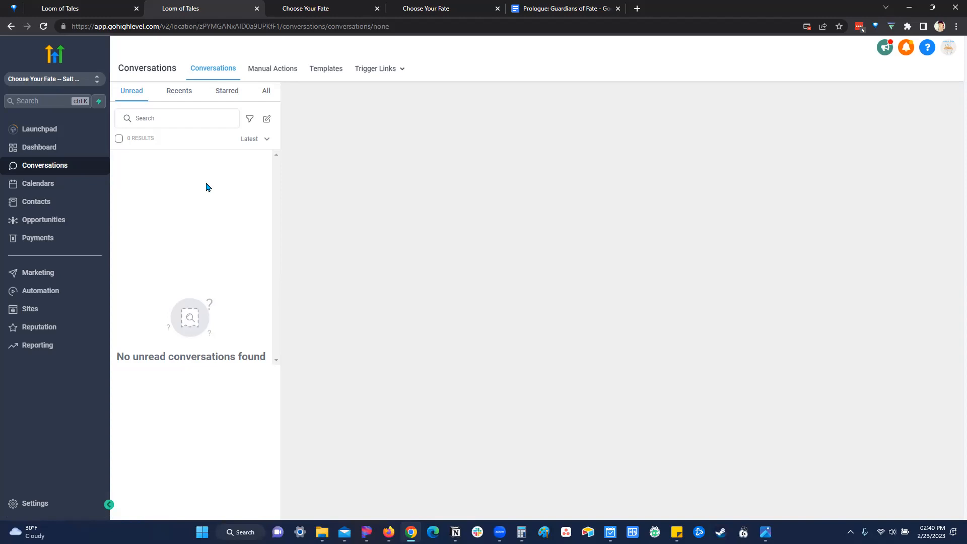
click(327, 9)
scroll(455, 78, up, 1)
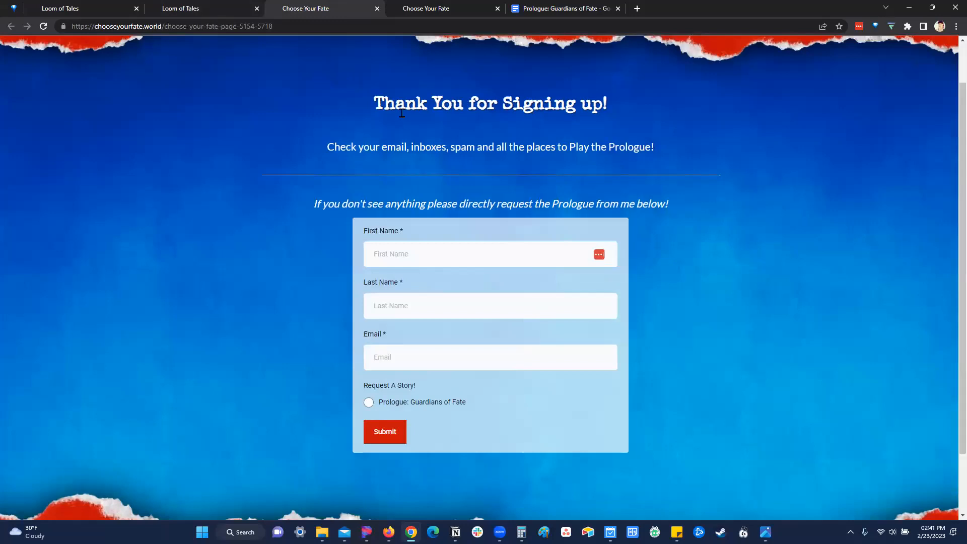
drag(327, 146, 658, 151)
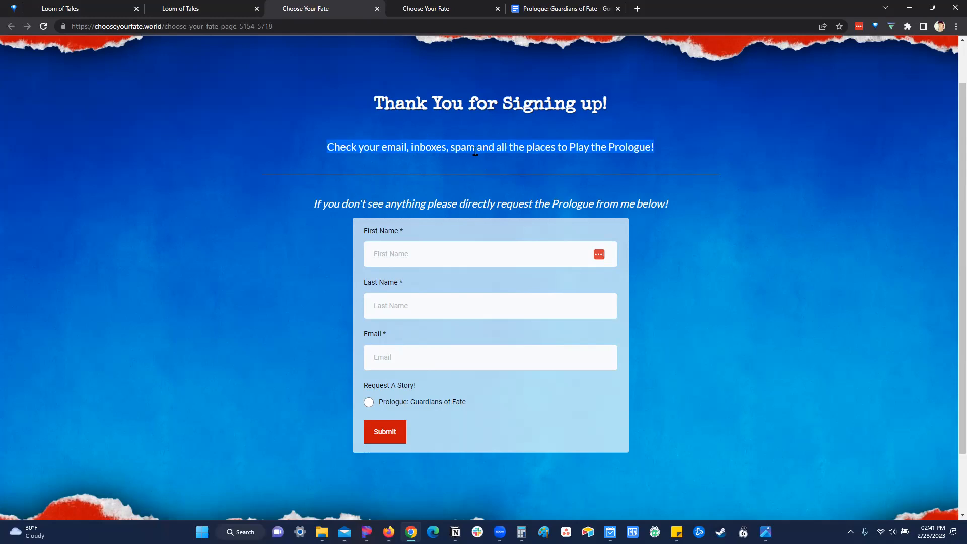
Return to the HighLevel funnel list and open the "Prologue: Guardians of Fate" funnel.
click(202, 8)
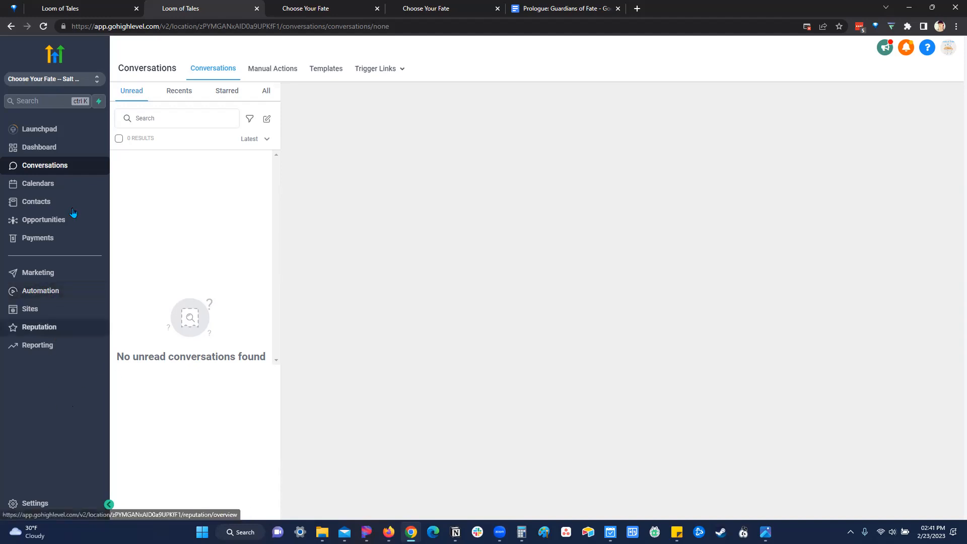
click(332, 7)
click(423, 7)
click(327, 7)
click(183, 6)
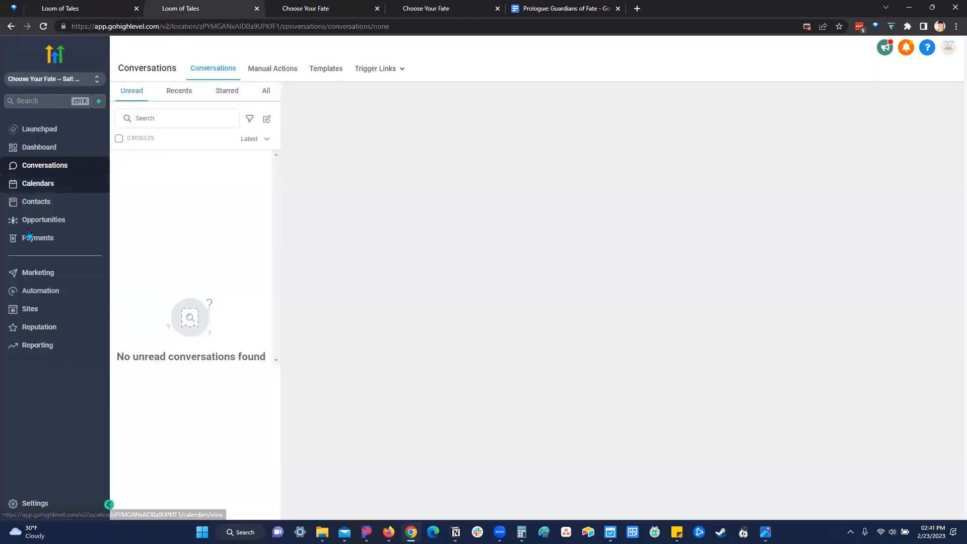
click(36, 309)
click(204, 68)
click(161, 68)
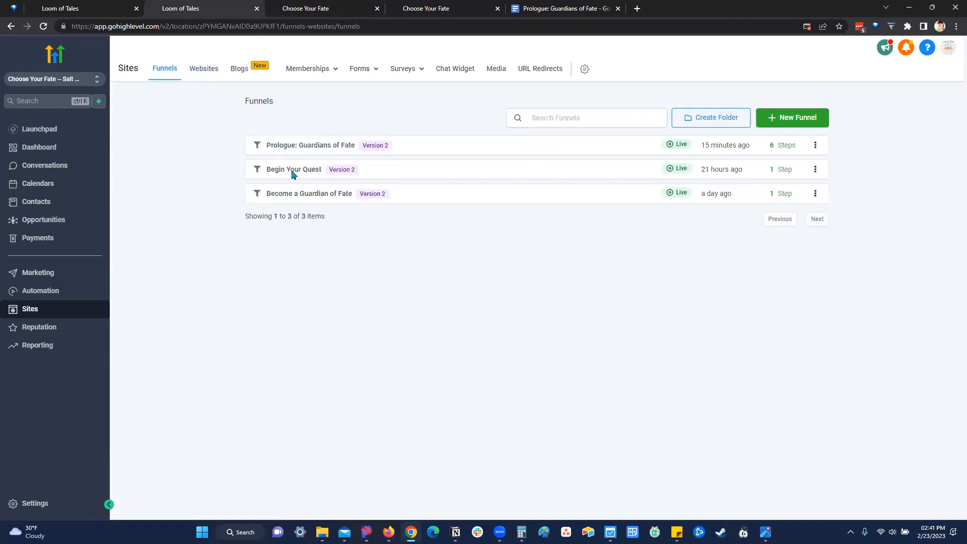
click(299, 150)
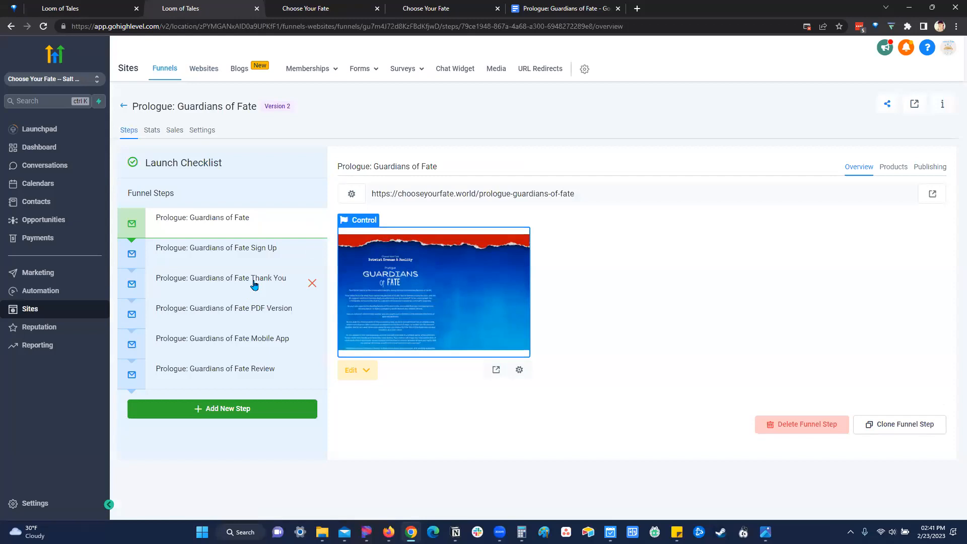
Switch to the Automation workflows and open the "Prologue: Guardians of Fate" workflow.
click(95, 8)
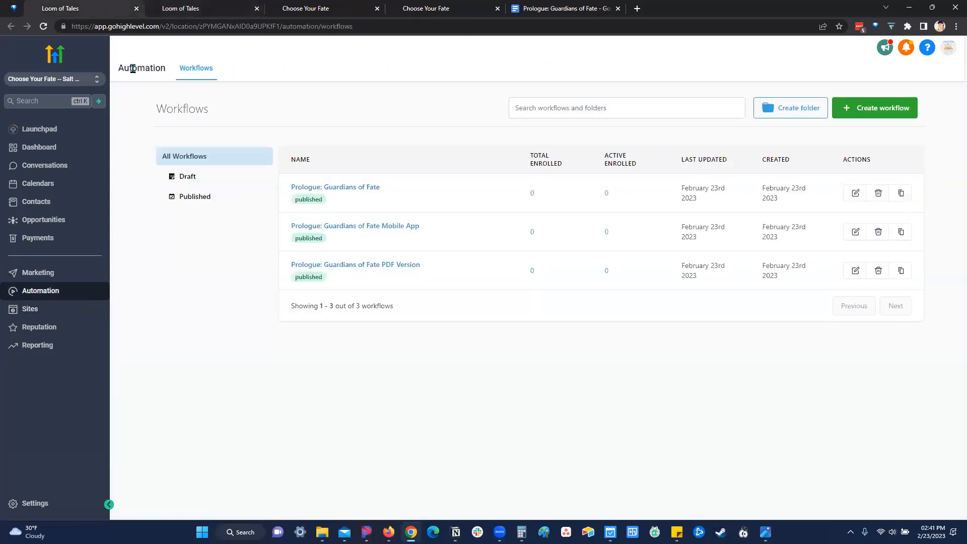
mouse_move(310, 216)
mouse_move(333, 196)
click(356, 193)
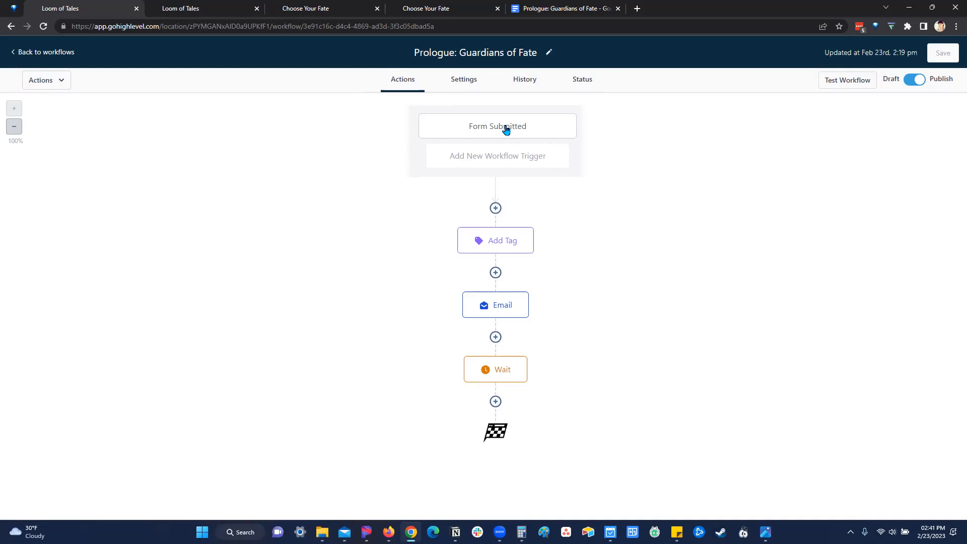
Inspect the workflow's Form Submitted trigger and the forms available in its filter, and close it without saving.
click(479, 129)
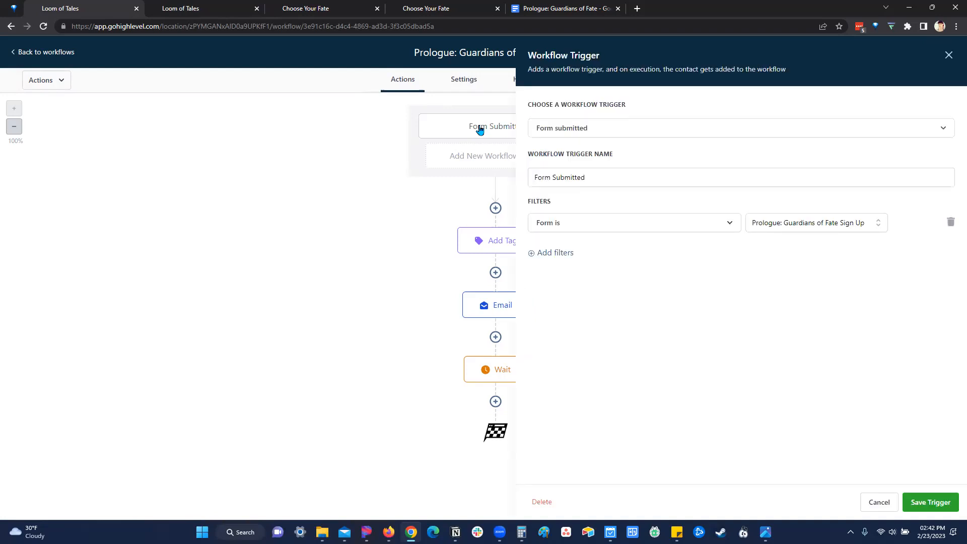
click(784, 229)
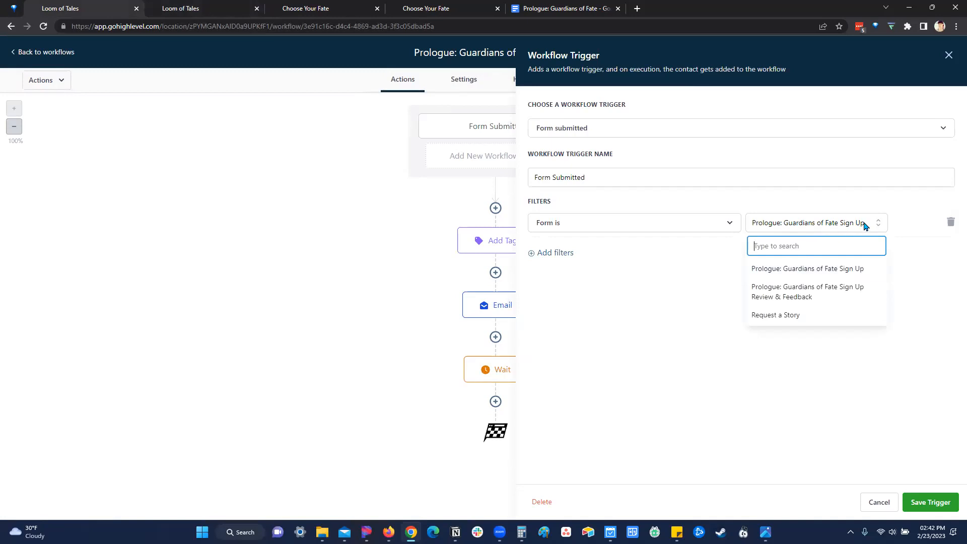
click(678, 301)
click(877, 503)
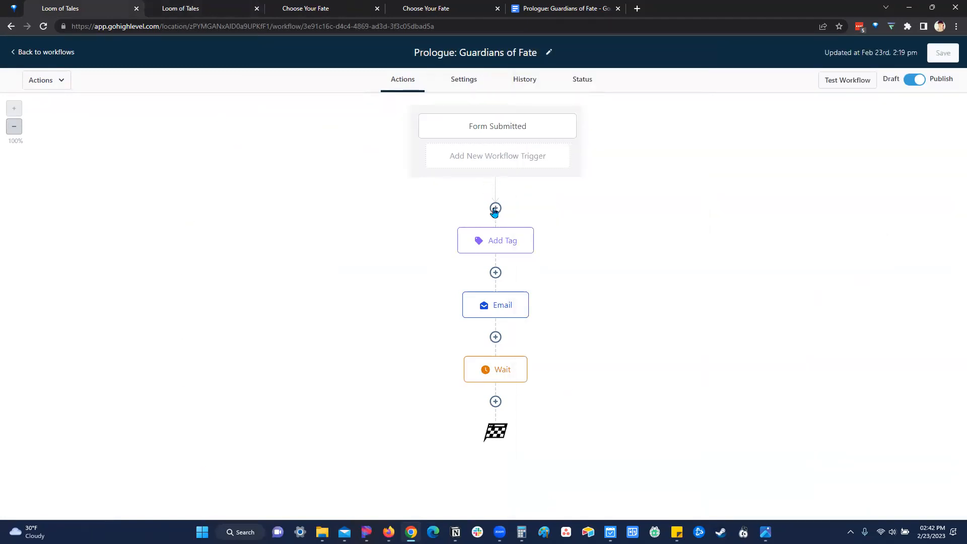
Review the settings of the workflow's Add Tag, Email and Wait actions without changing them.
click(503, 245)
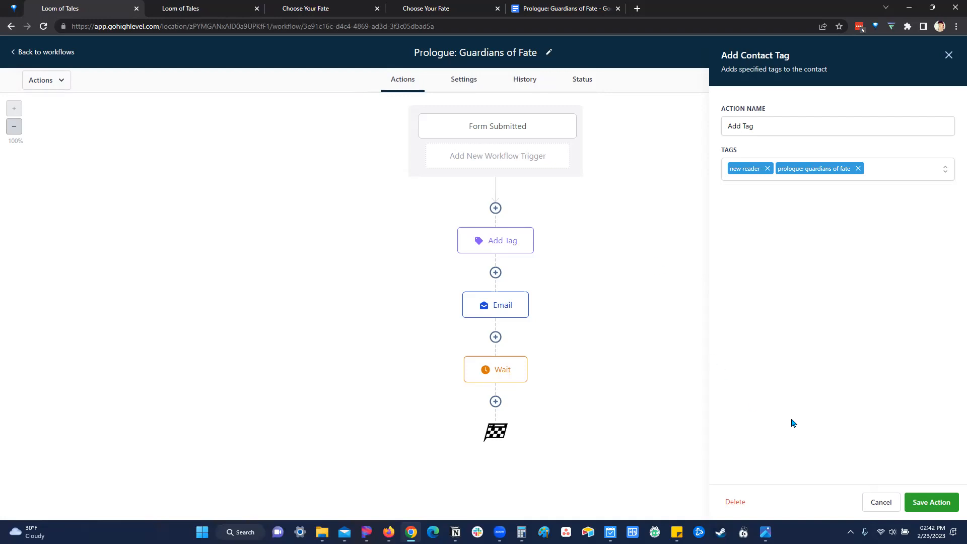
click(875, 509)
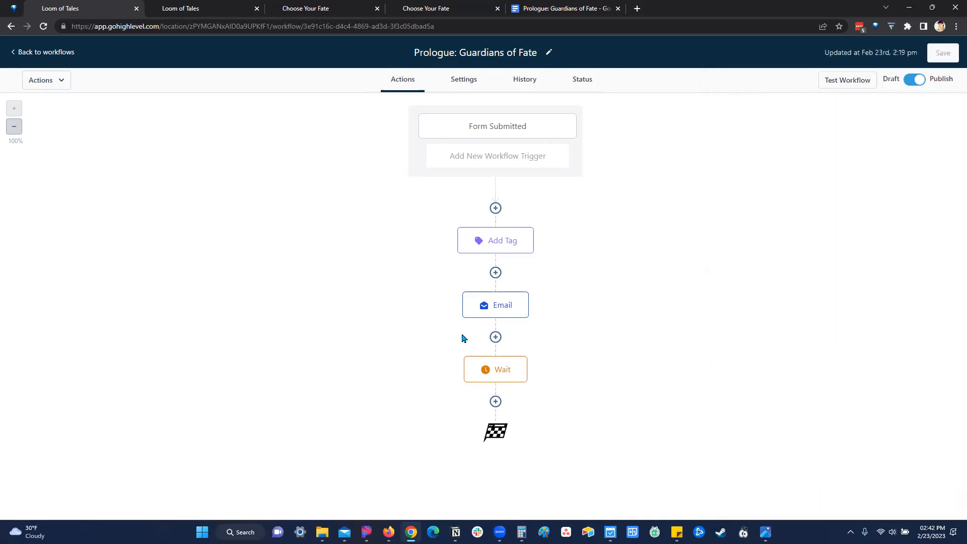
click(500, 312)
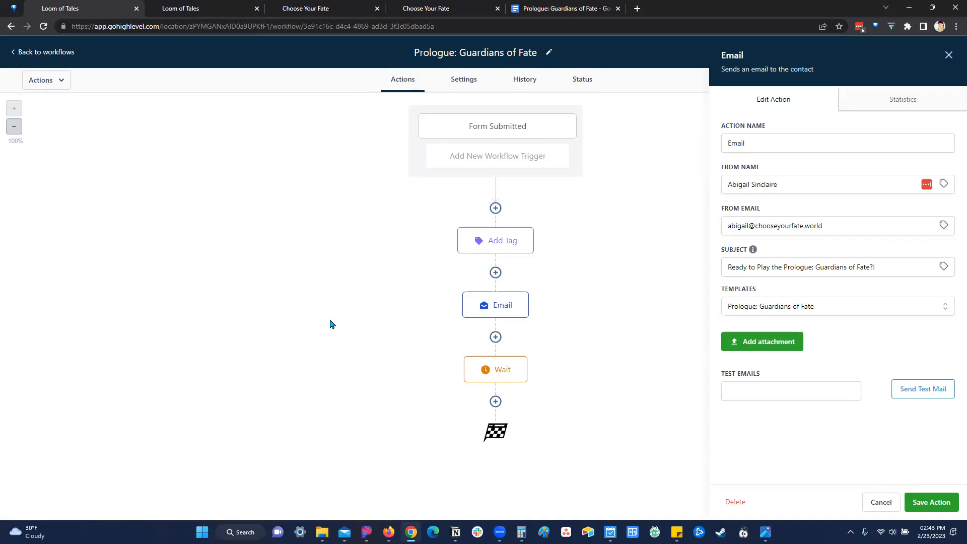
click(510, 374)
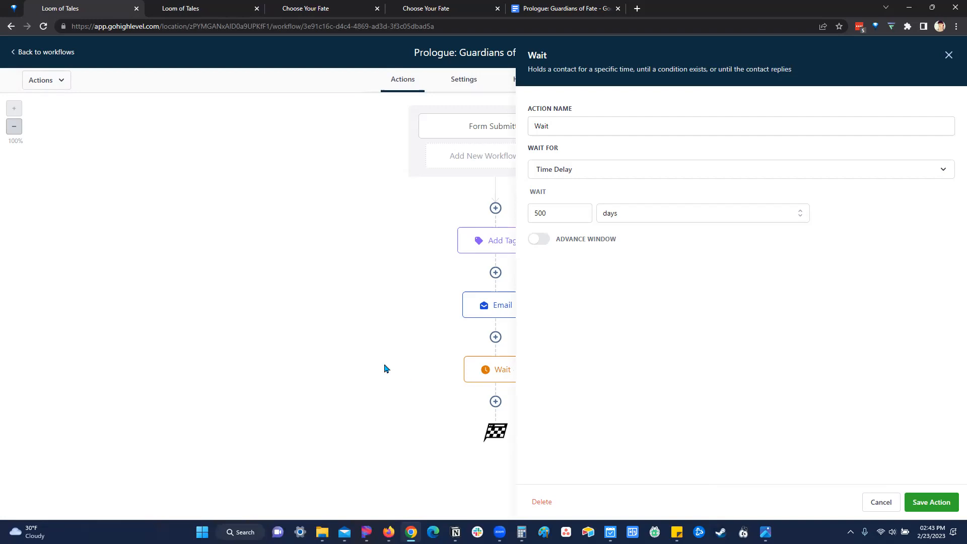
click(881, 502)
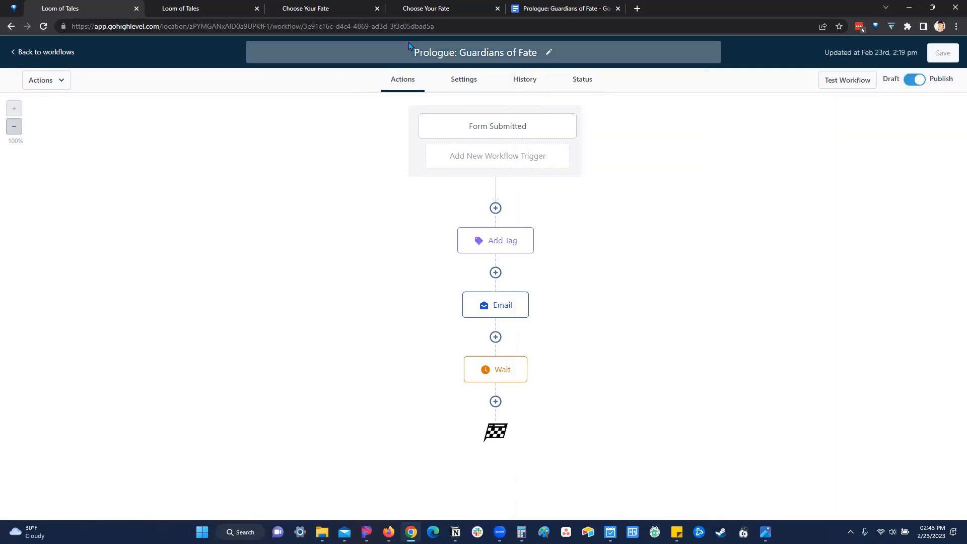
Reopen the workflow's Email action and examine its subject line and the available email templates.
click(503, 309)
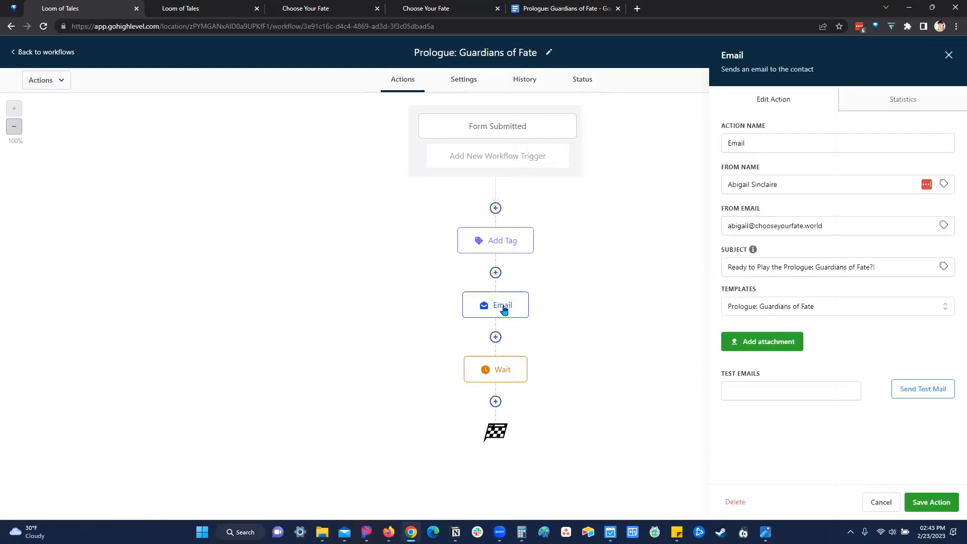
click(779, 269)
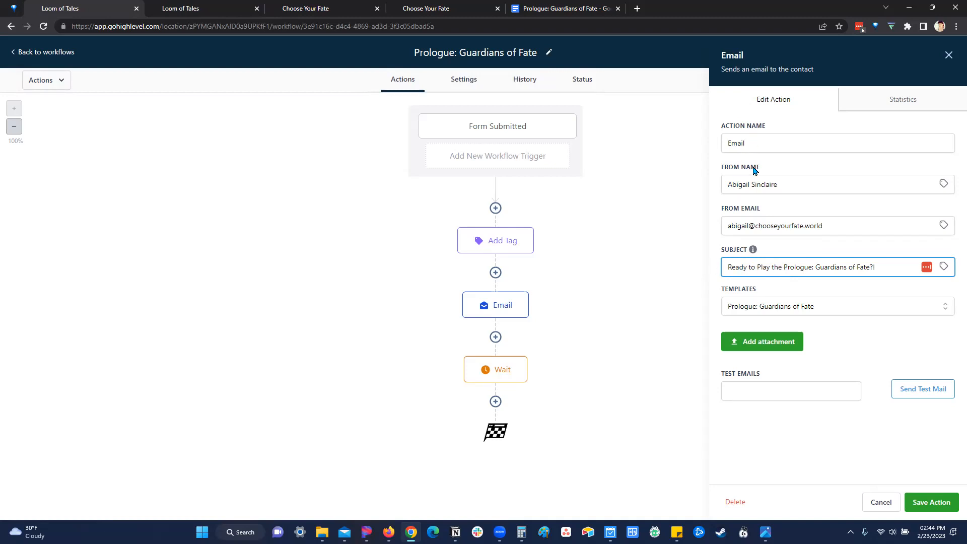
click(834, 309)
click(795, 313)
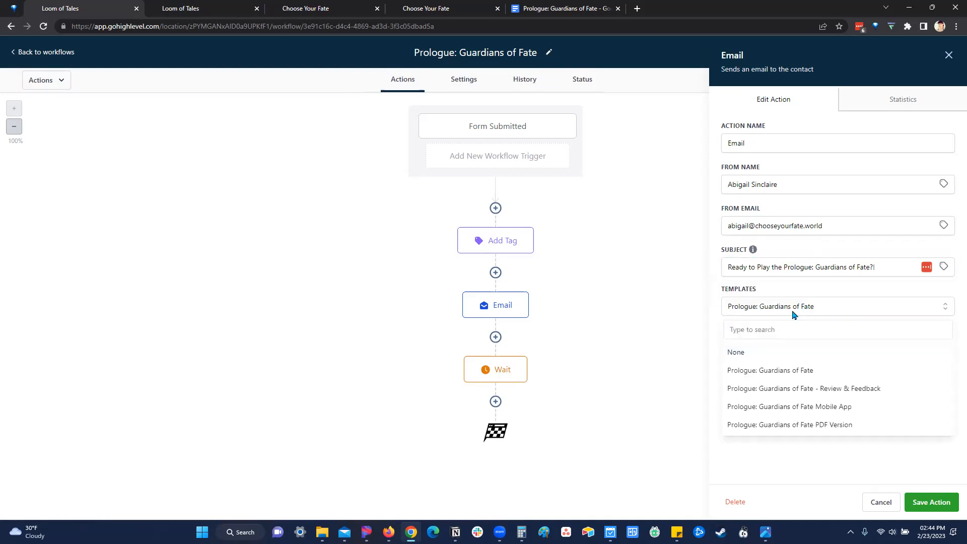
Return to the funnel overview and open the HighLevel Marketing section in a new browser tab.
click(184, 8)
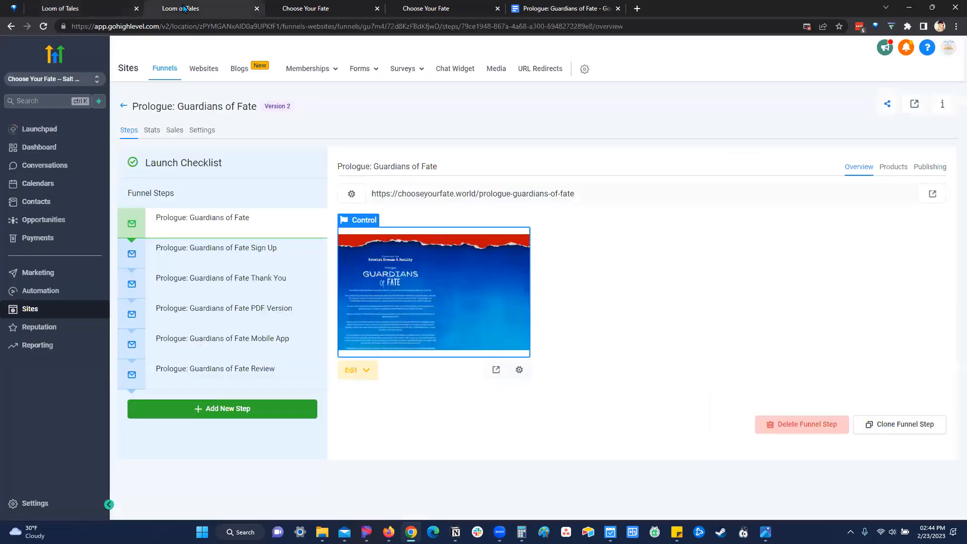
click(322, 7)
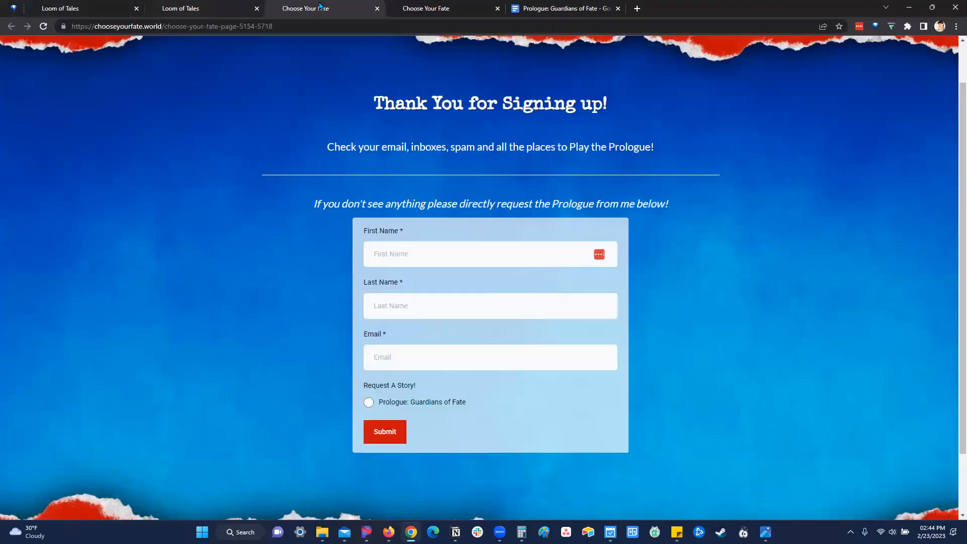
click(430, 6)
click(184, 9)
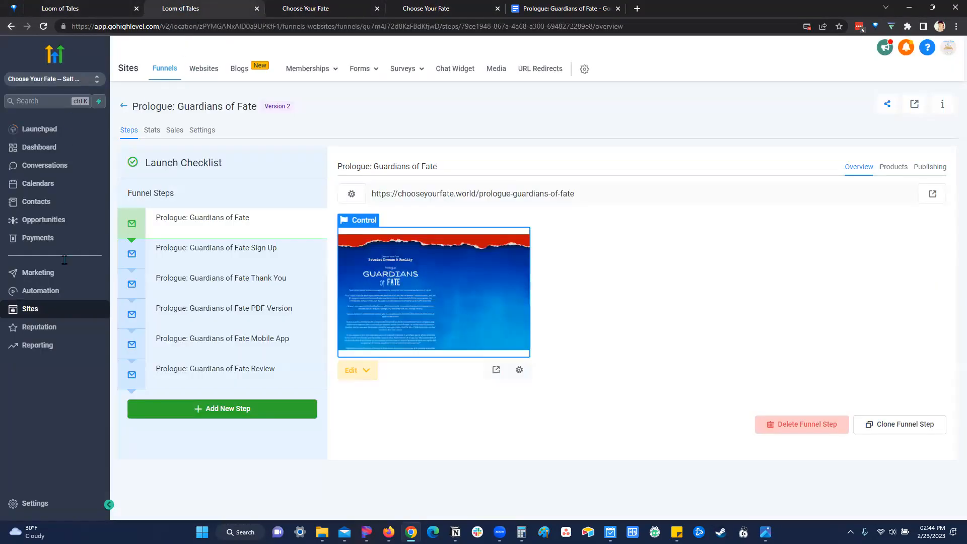
right_click(31, 282)
click(56, 279)
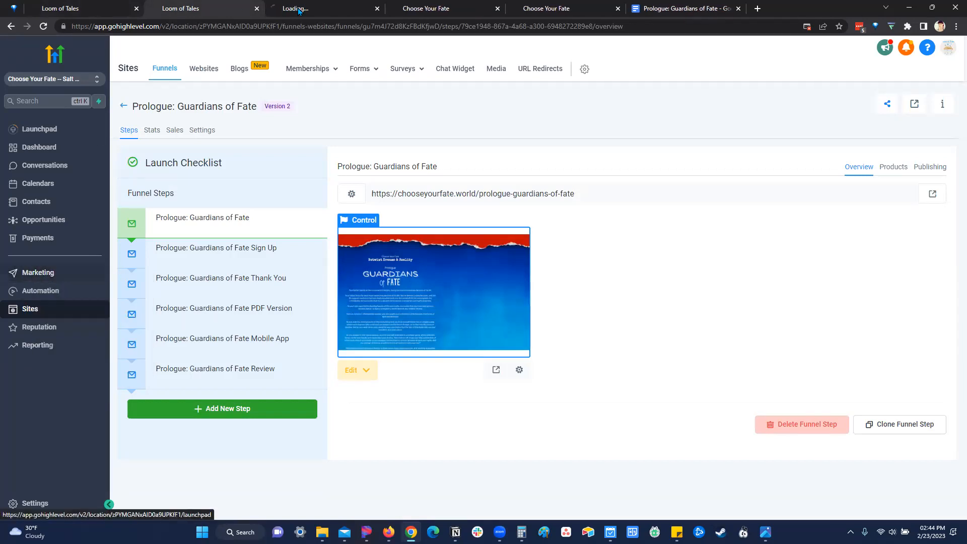
click(300, 10)
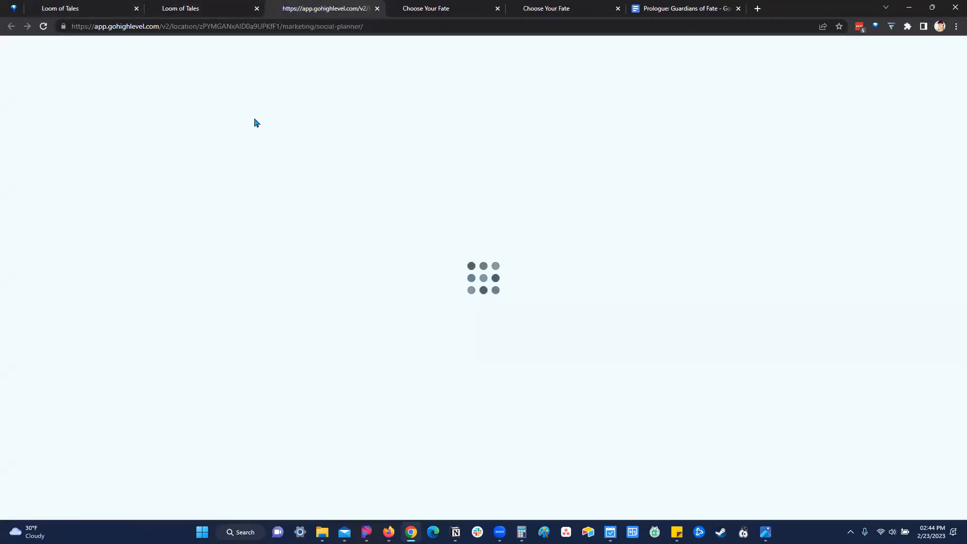
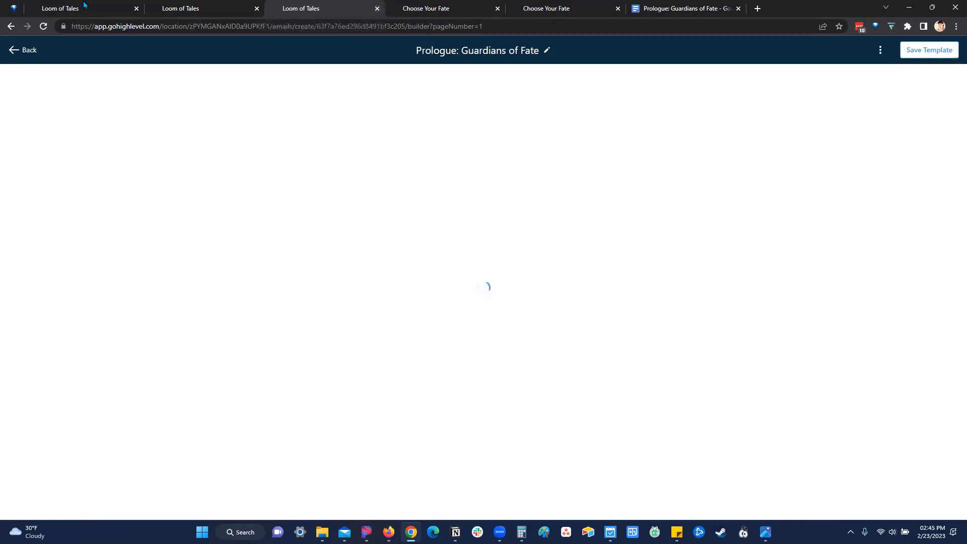
Reopen the "Prologue: Guardians of Fate" email template and inspect the link settings of its "Play the PDF" button.
click(27, 51)
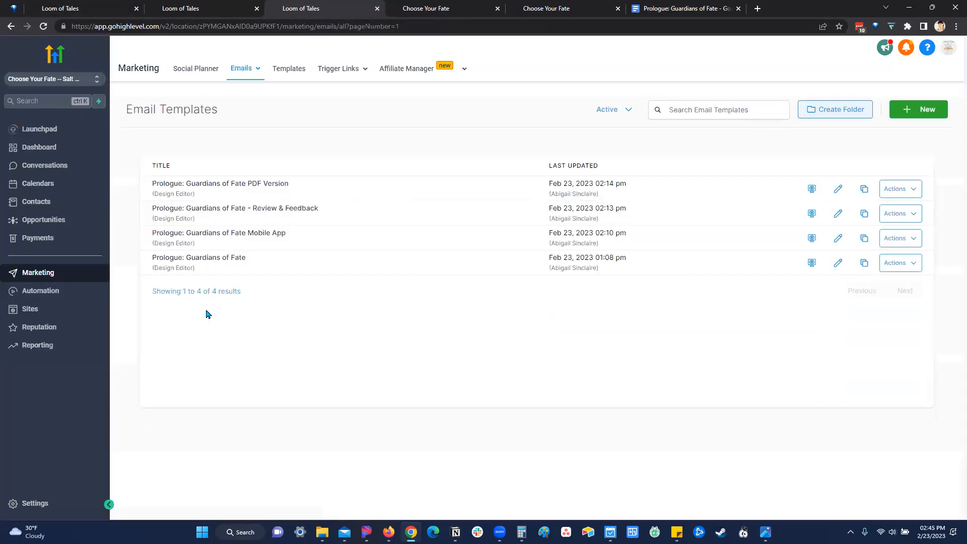
click(196, 260)
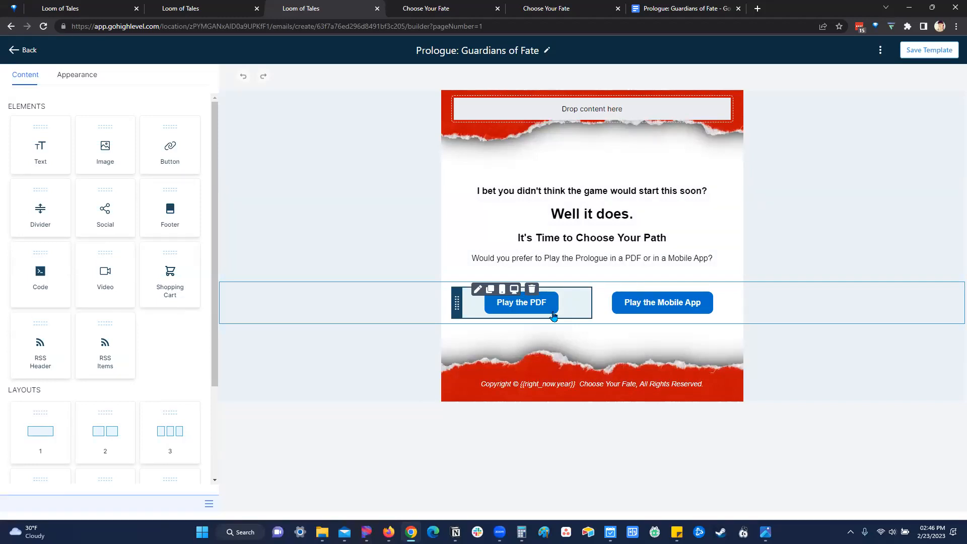
click(546, 310)
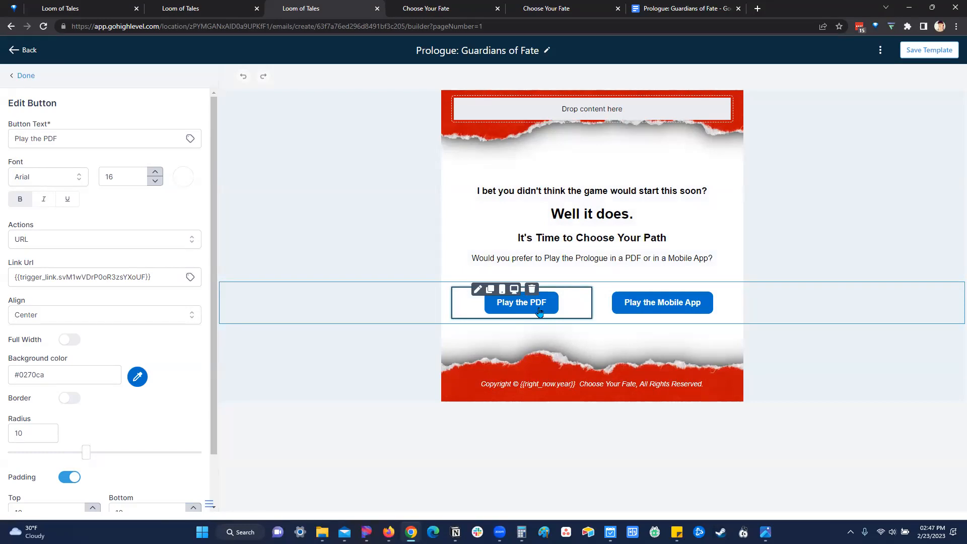
Switch to the Prologue funnel and view its PDF Version and Mobile App steps, ending on the PDF Version.
click(180, 5)
click(216, 313)
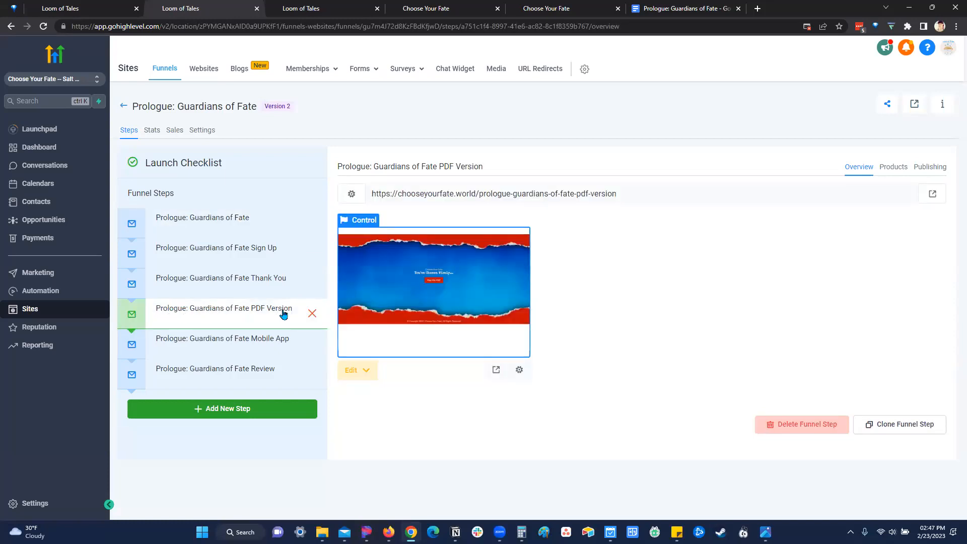
click(217, 352)
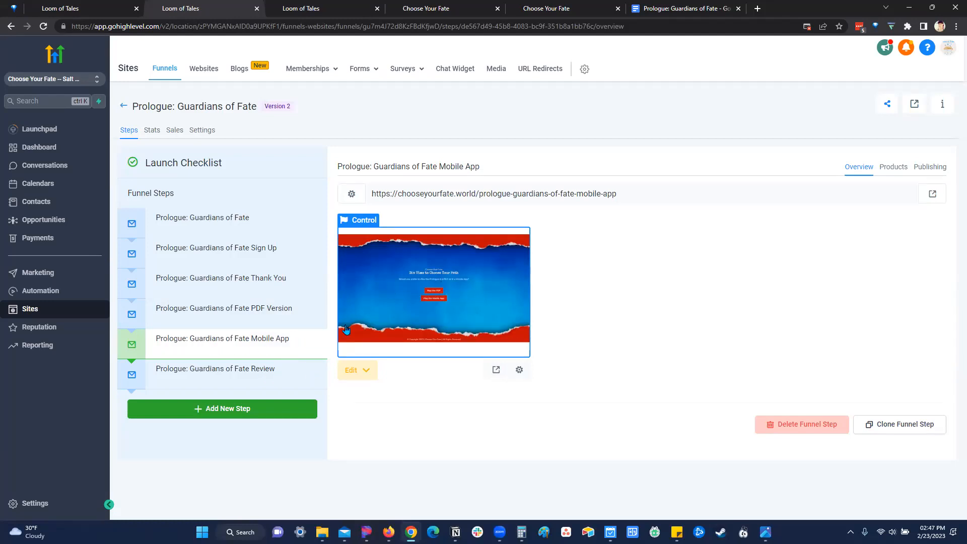
click(239, 311)
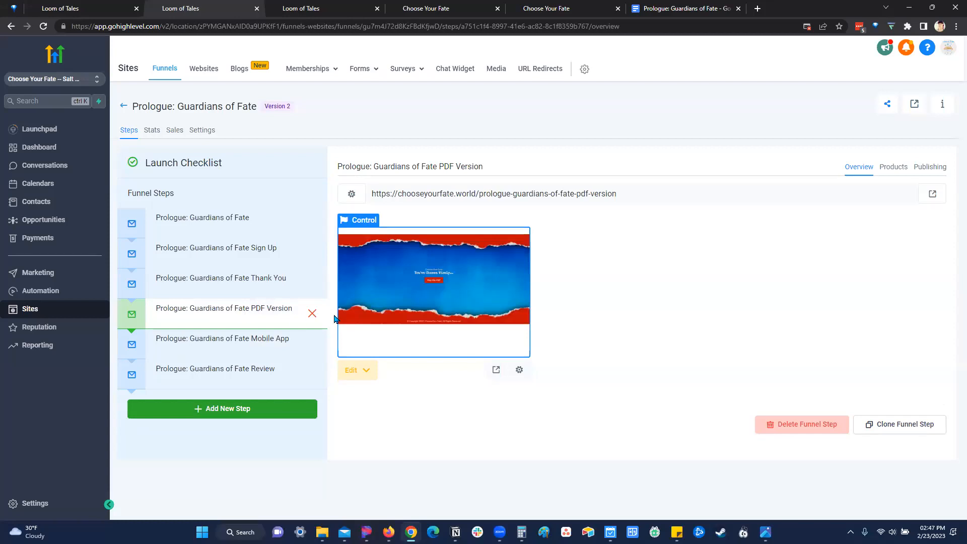
Preview the PDF Version page, open its PDF, and look through the book up to the two choice links on page 11.
click(495, 372)
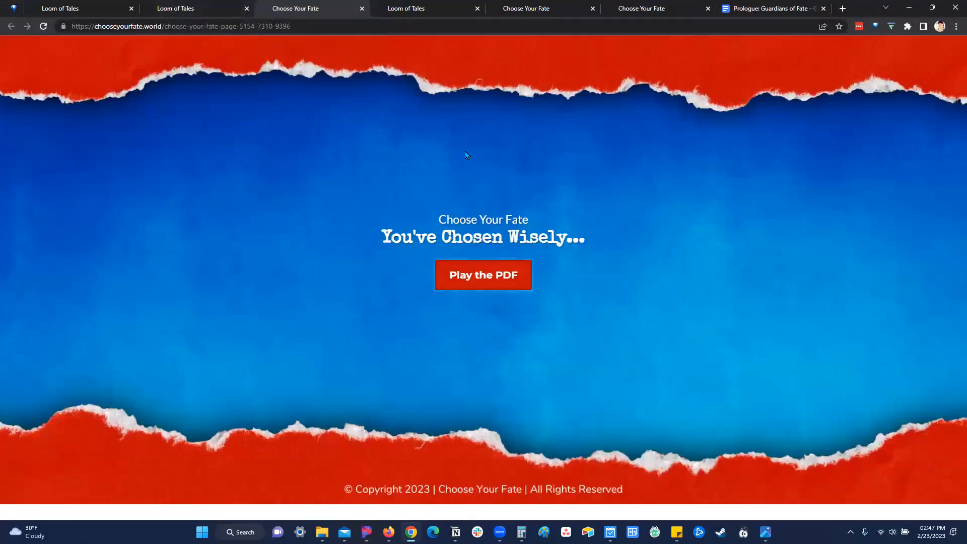
click(479, 278)
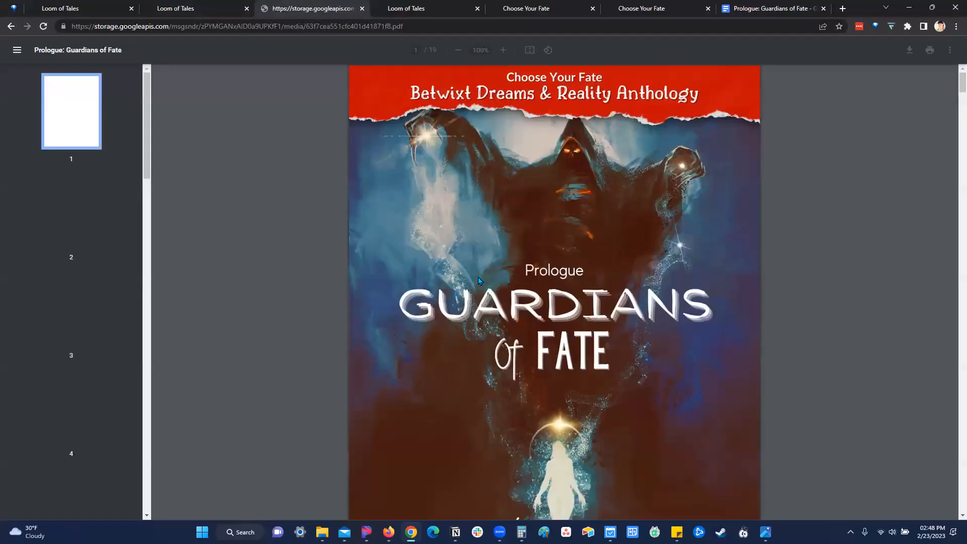
scroll(495, 191, down, 10)
scroll(499, 197, down, 15)
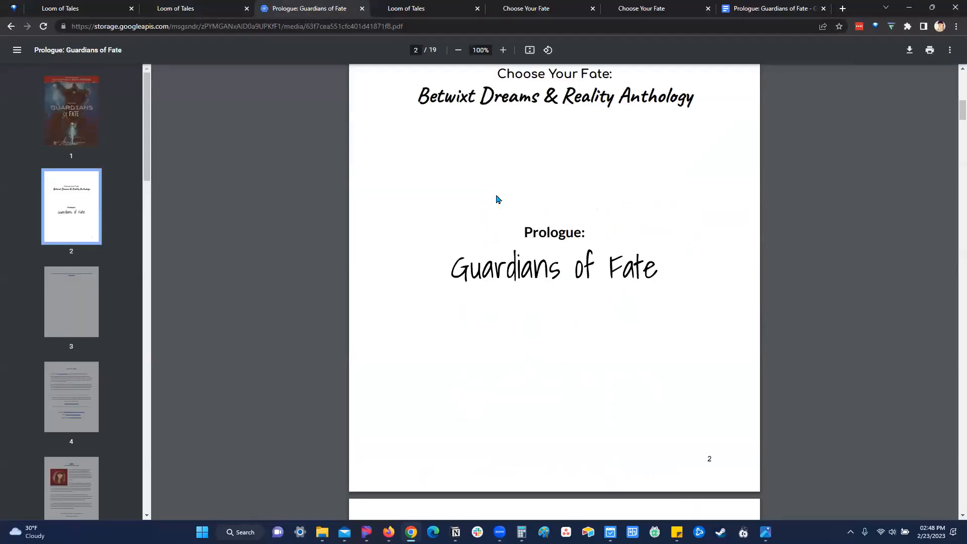
scroll(507, 196, down, 8)
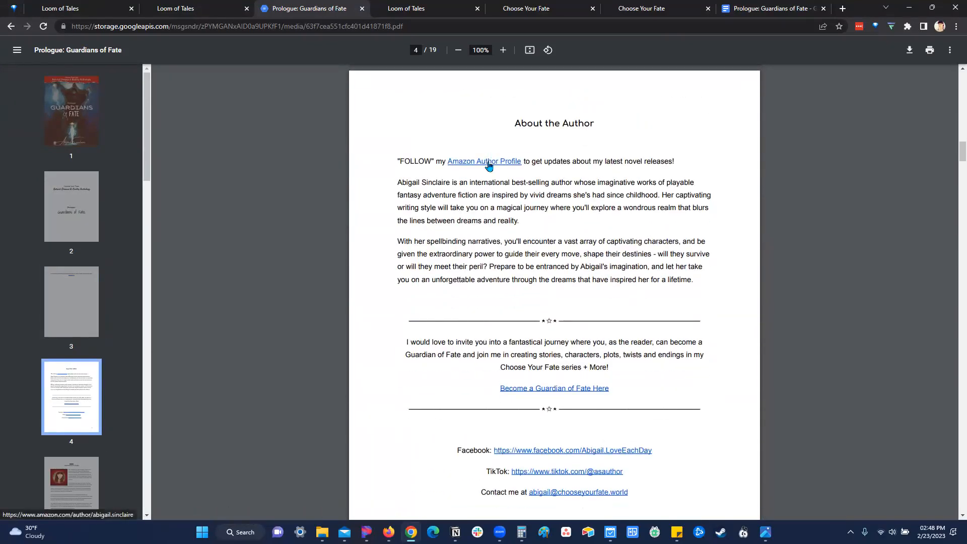
scroll(543, 363, down, 3)
scroll(534, 353, down, 2)
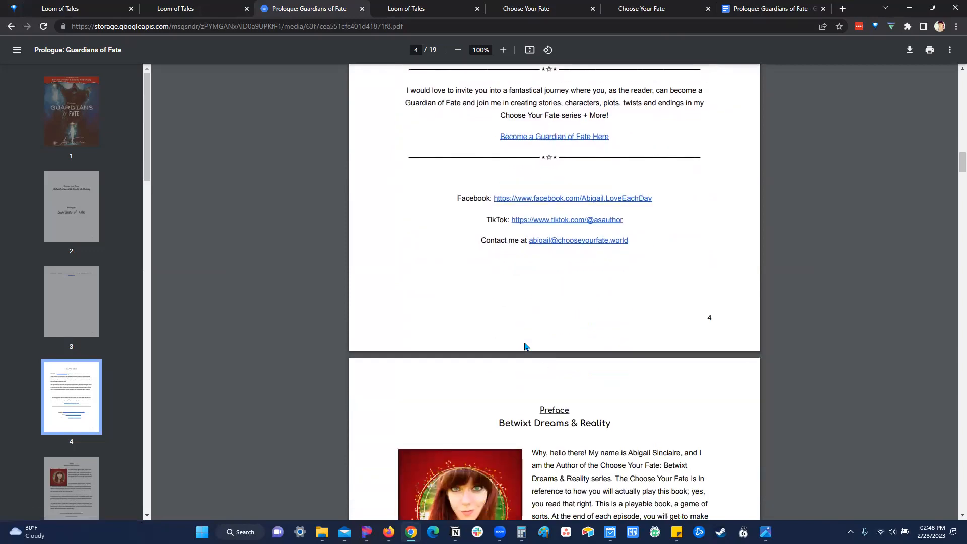
scroll(443, 181, down, 15)
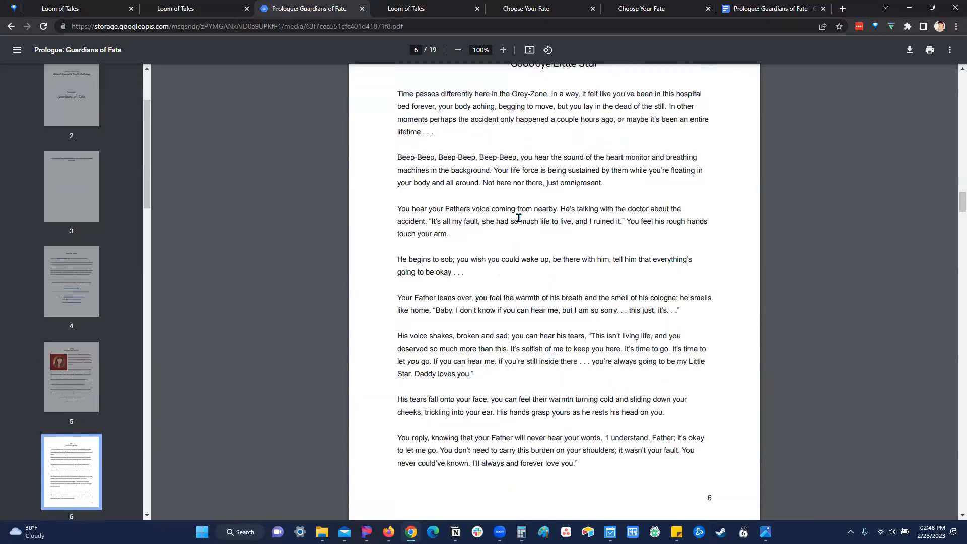
scroll(518, 217, down, 10)
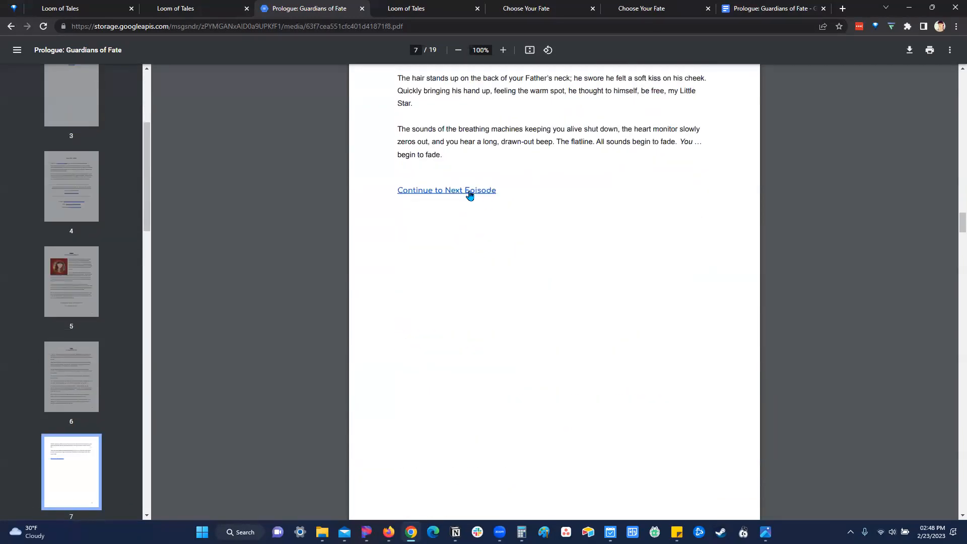
scroll(492, 237, down, 12)
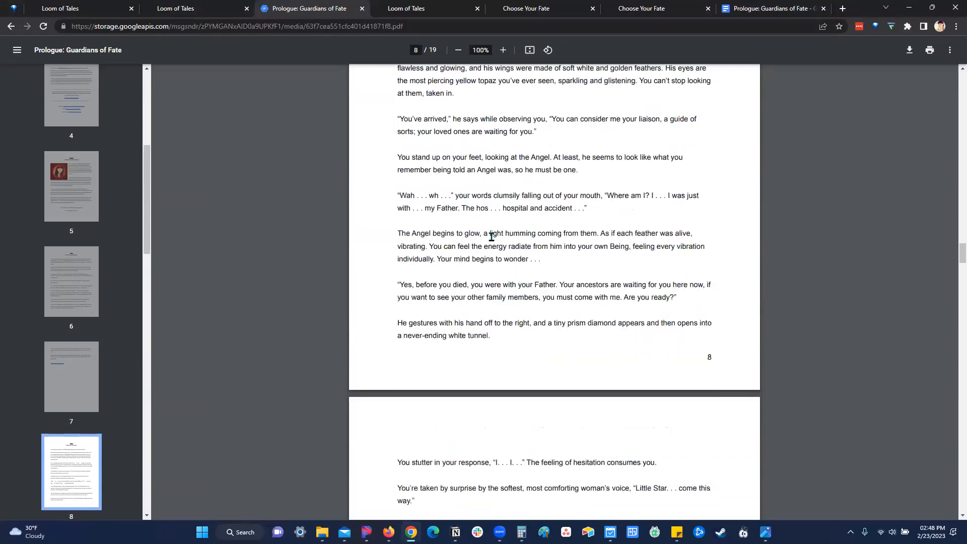
scroll(491, 237, down, 12)
scroll(474, 228, down, 6)
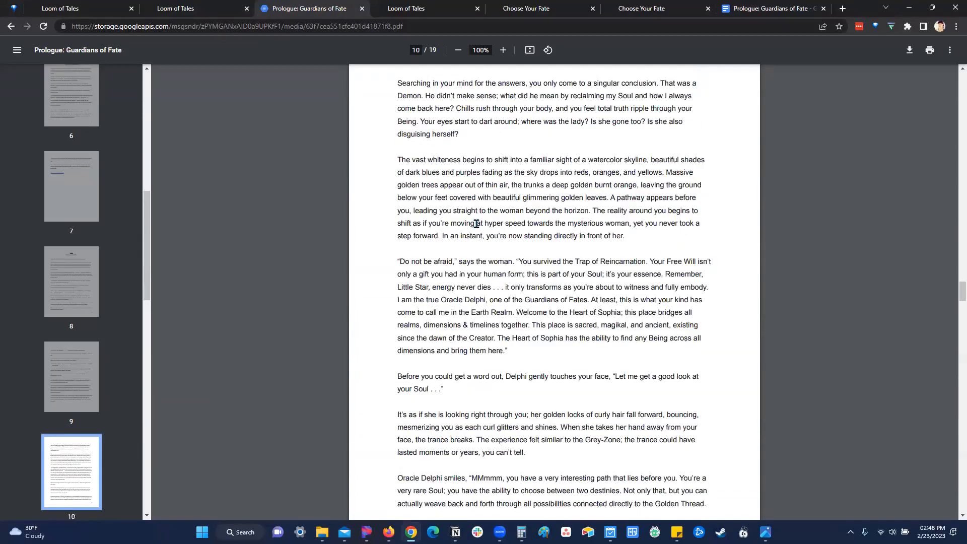
scroll(463, 242, down, 14)
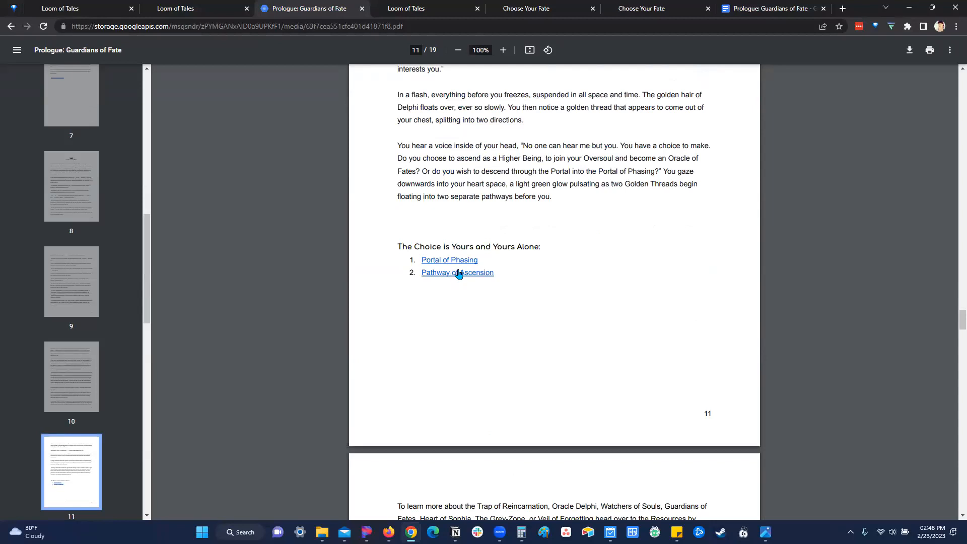
Try the "Pathway of Ascension" link, review the surrounding PDF pages back to the cover, and close the preview.
click(459, 275)
scroll(464, 271, down, 15)
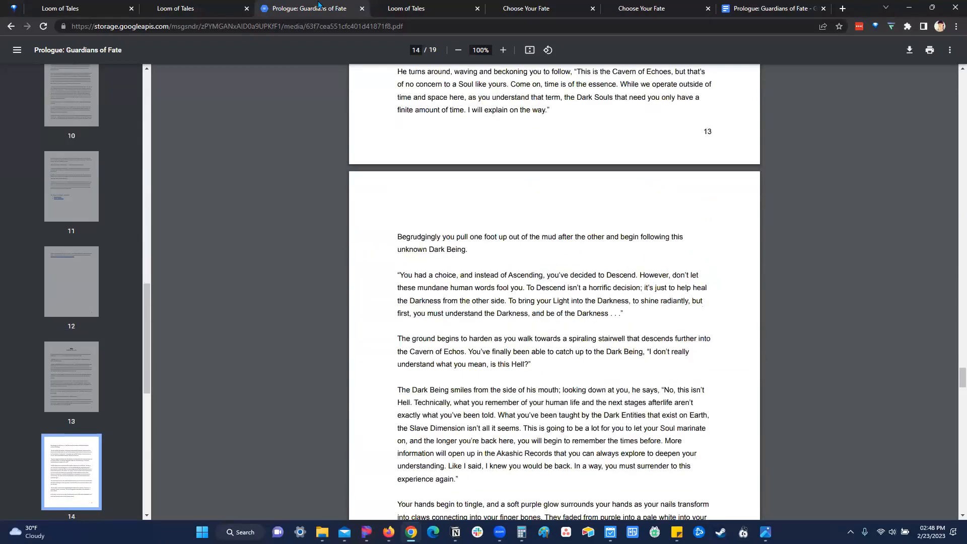
scroll(466, 254, up, 8)
scroll(463, 217, up, 20)
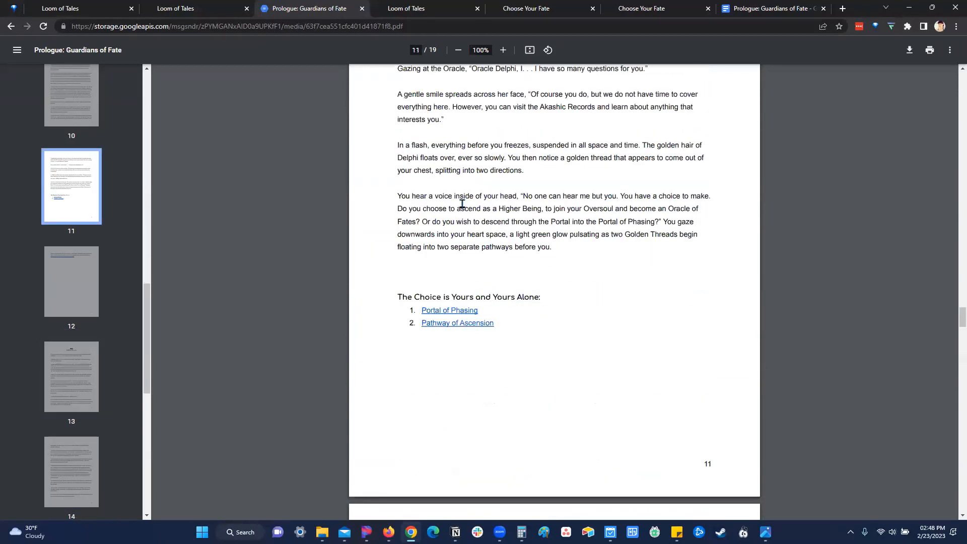
scroll(458, 205, up, 20)
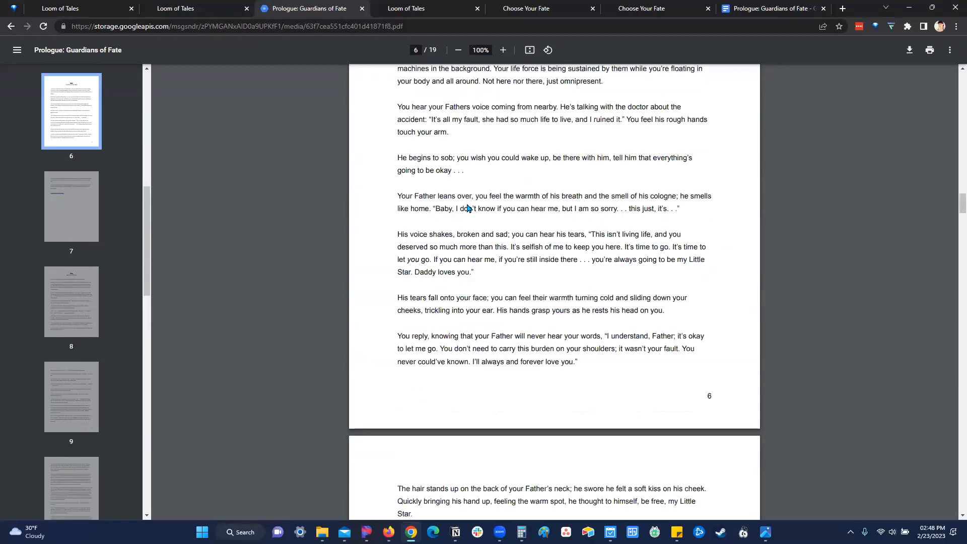
scroll(467, 208, up, 20)
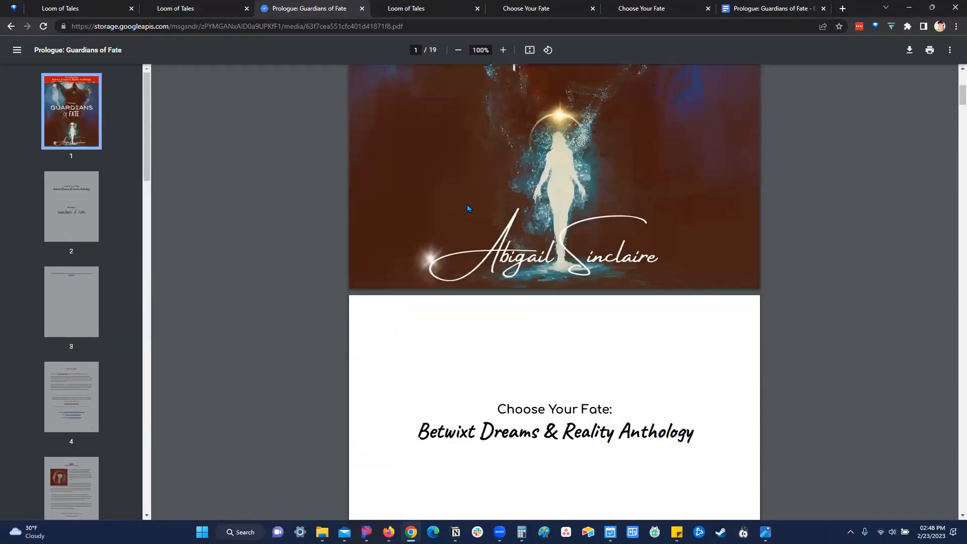
scroll(467, 204, up, 4)
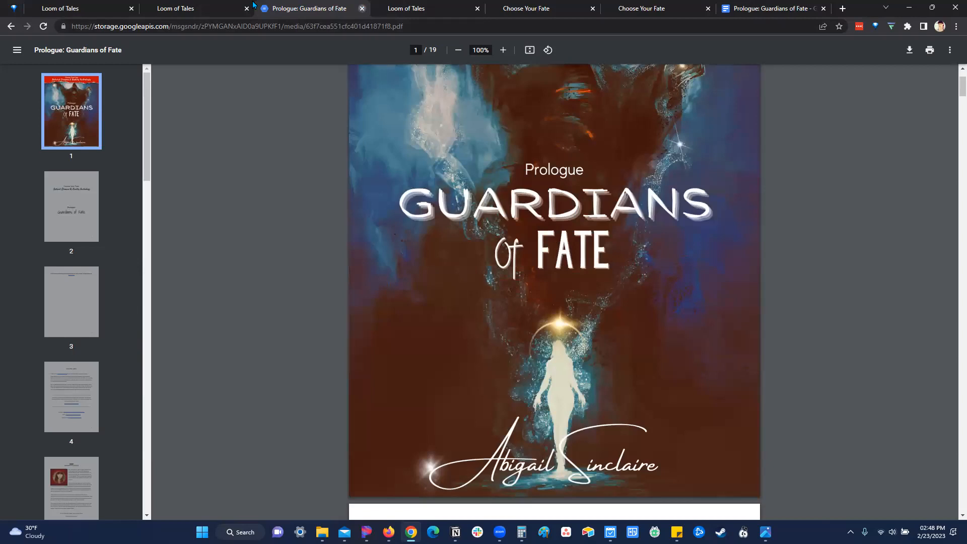
key(ctrl+w)
Open the "Prologue: Guardians of Fate PDF Version" workflow and examine its Add Tag action and first Email action.
click(84, 5)
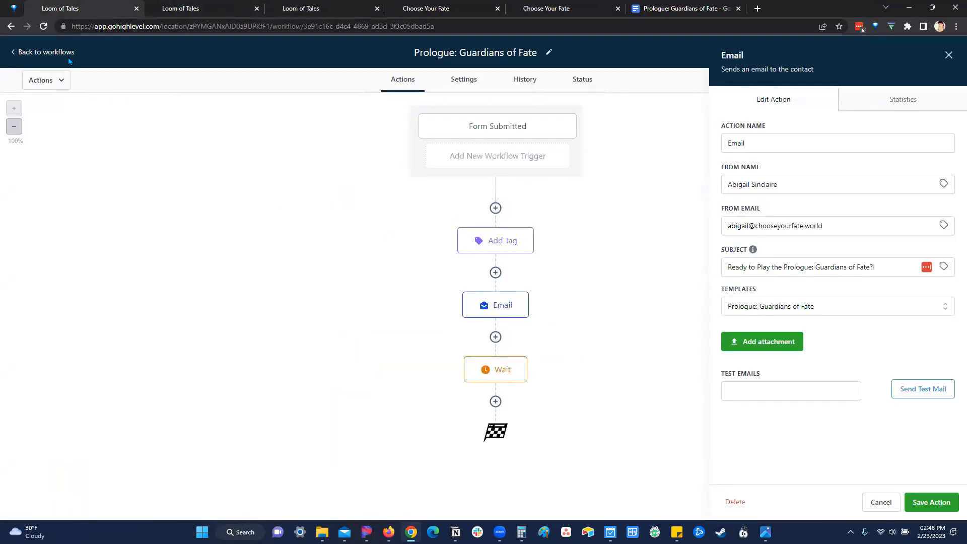
click(40, 53)
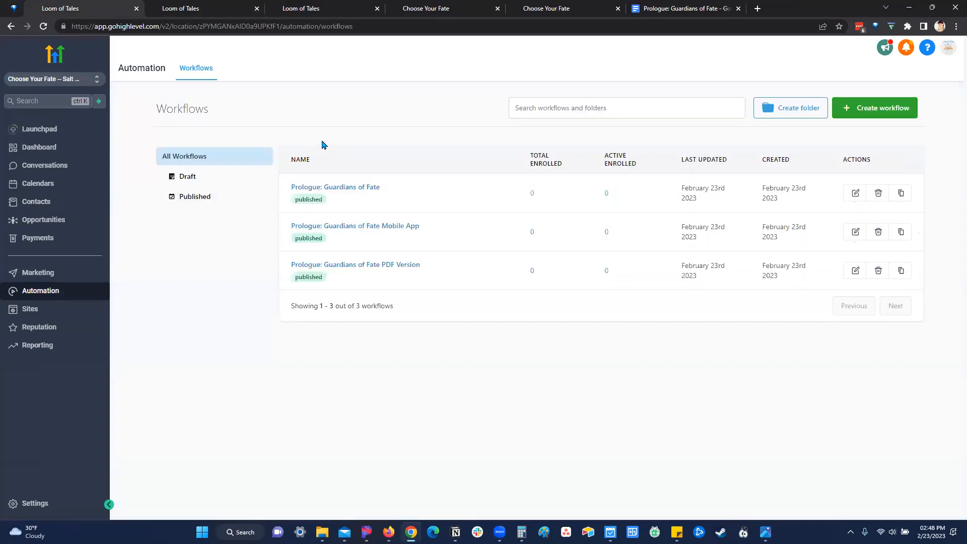
click(363, 267)
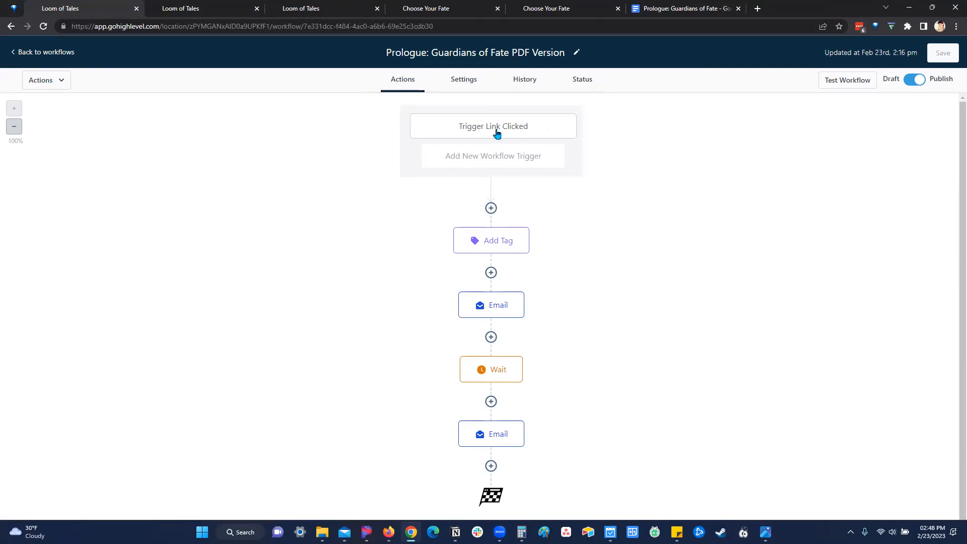
click(502, 242)
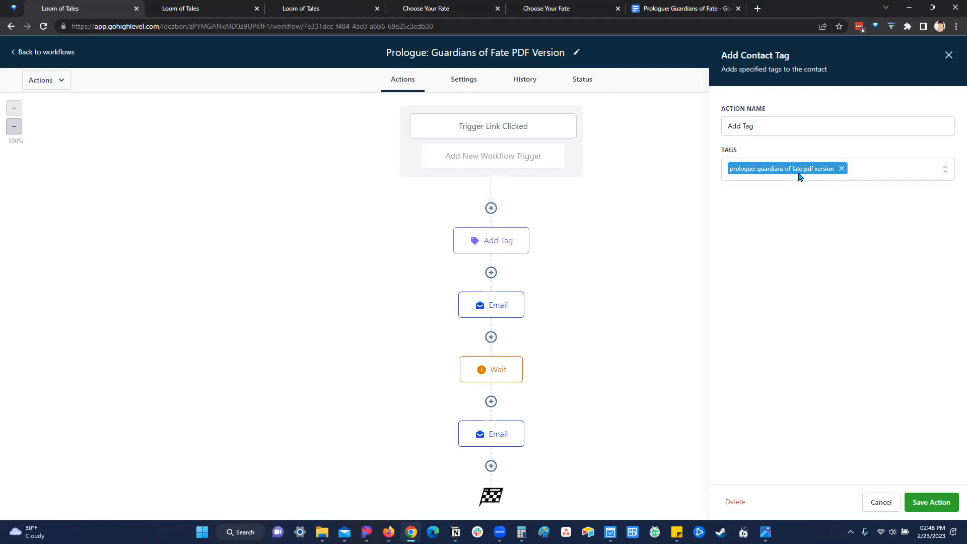
mouse_move(513, 227)
click(497, 308)
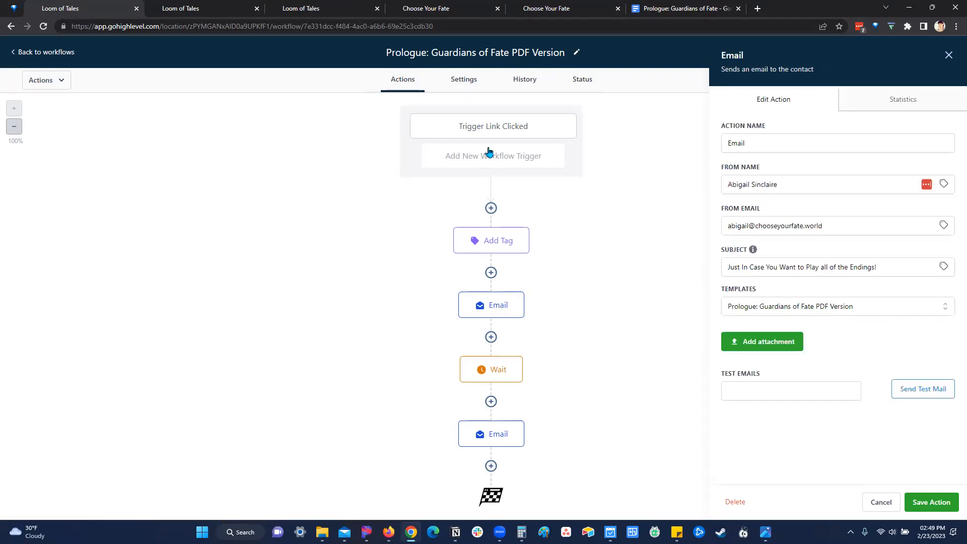
Return to the marketing email templates and open the "Prologue: Guardians of Fate PDF Version" template for editing.
click(215, 4)
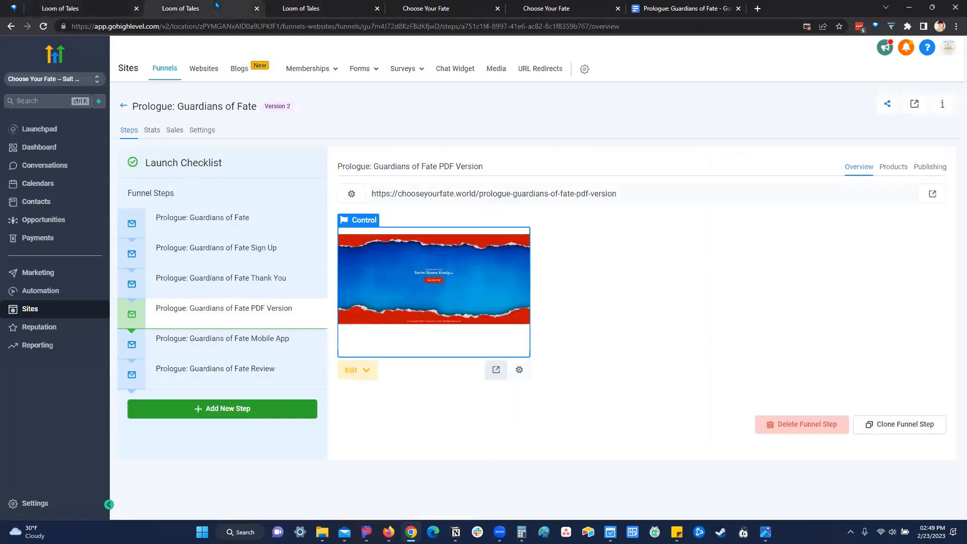
click(340, 5)
click(29, 49)
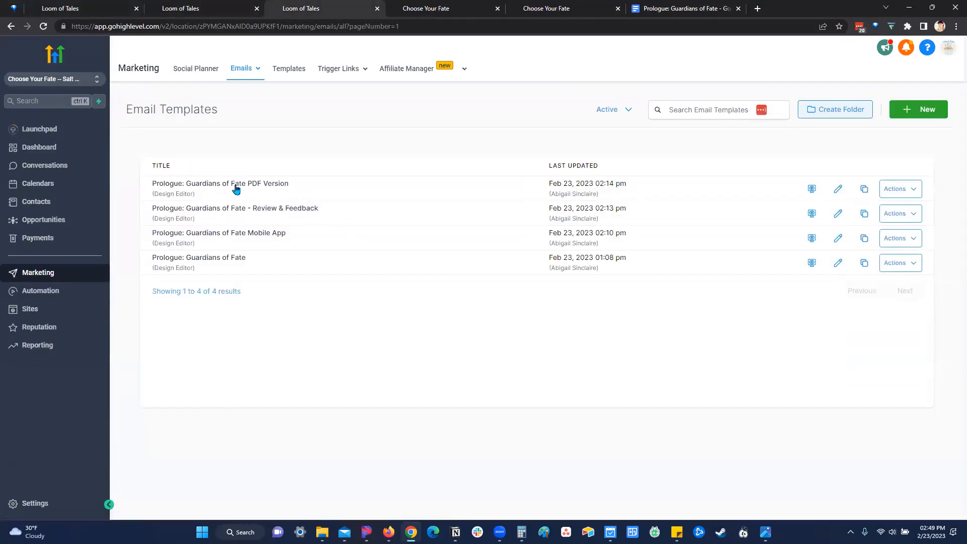
click(236, 189)
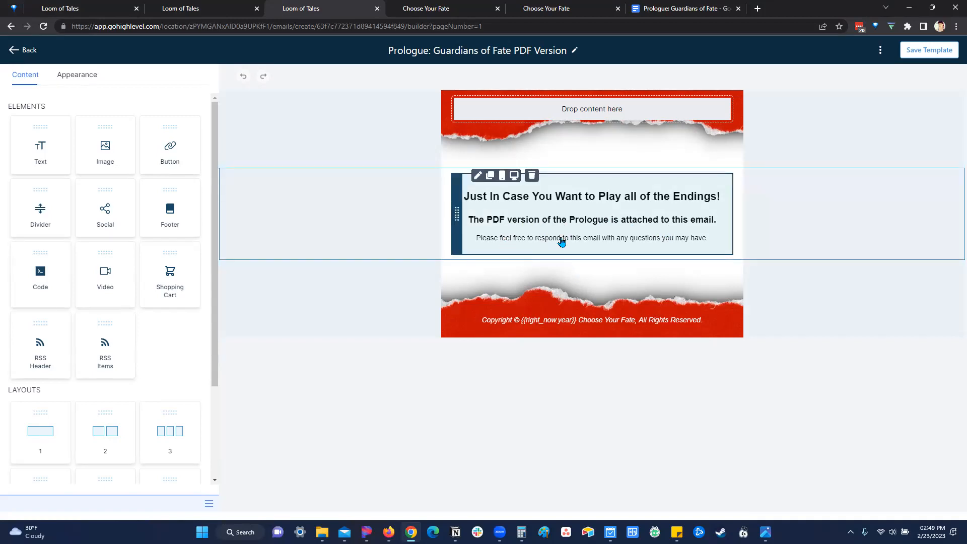
Remove the word "email" from the template's "Please feel free to respond to this email" line, save the template and leave the editor.
click(591, 247)
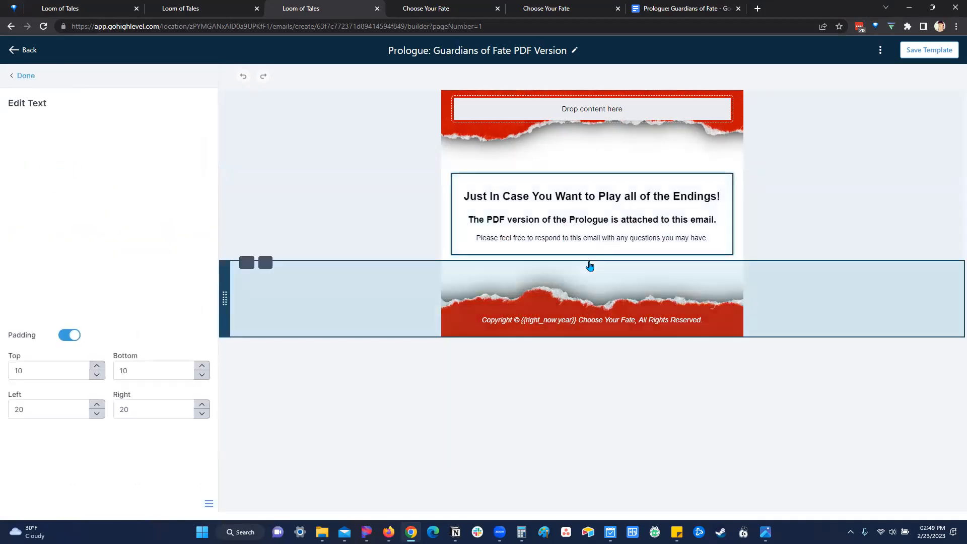
click(140, 267)
key(BackSpace)
key(BackSpace)
key(BackSpace)
key(BackSpace)
key(BackSpace)
key(BackSpace)
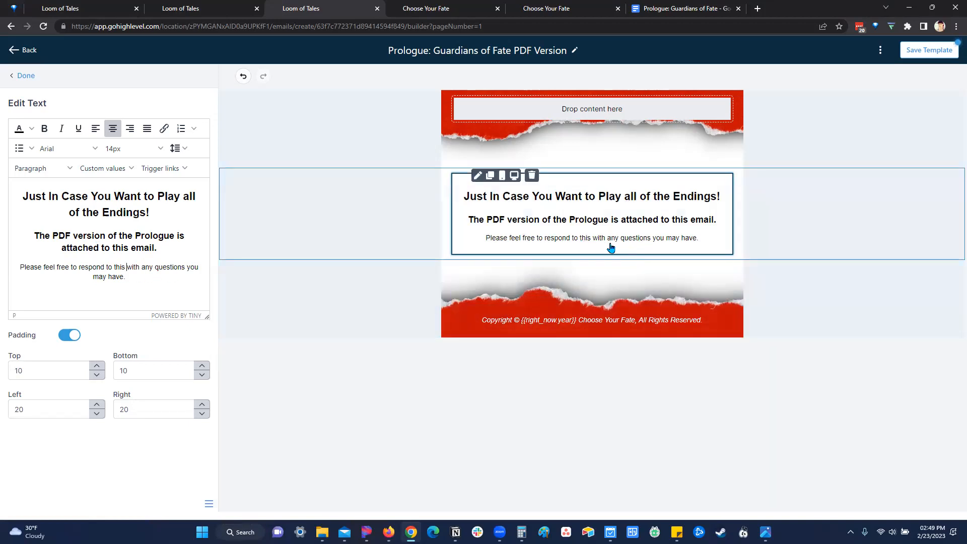
click(929, 52)
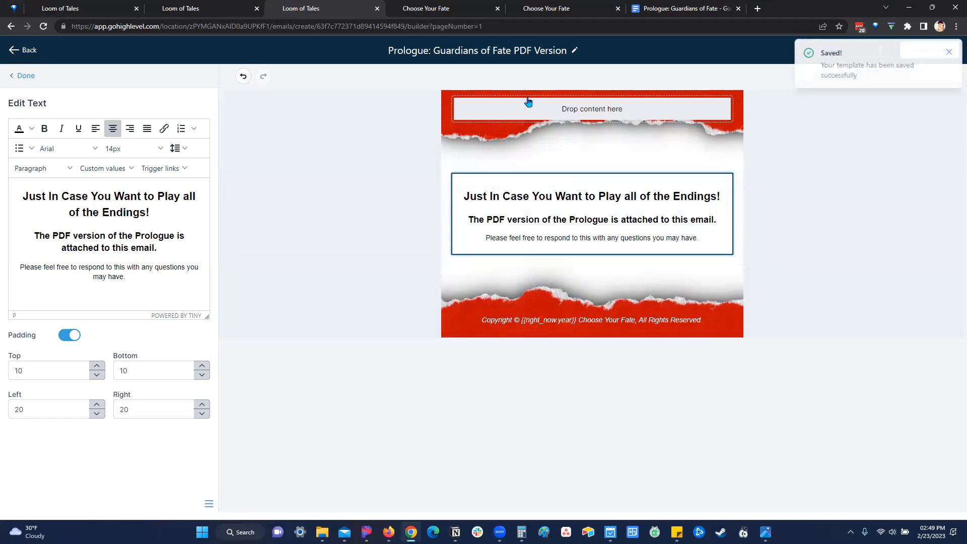
click(26, 53)
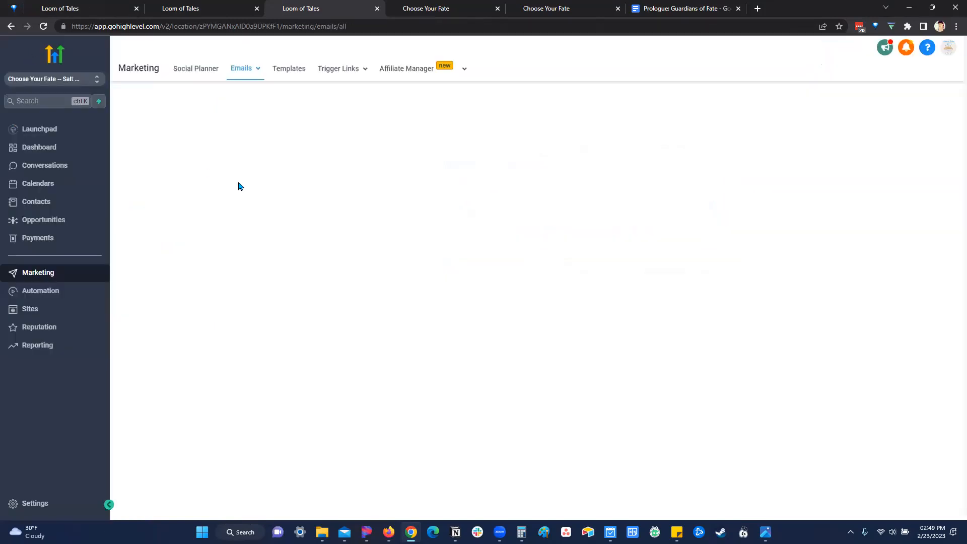
Attach "Prologue Guardians of Fate.pdf" to the first Email action of the PDF Version workflow and save the action.
click(196, 7)
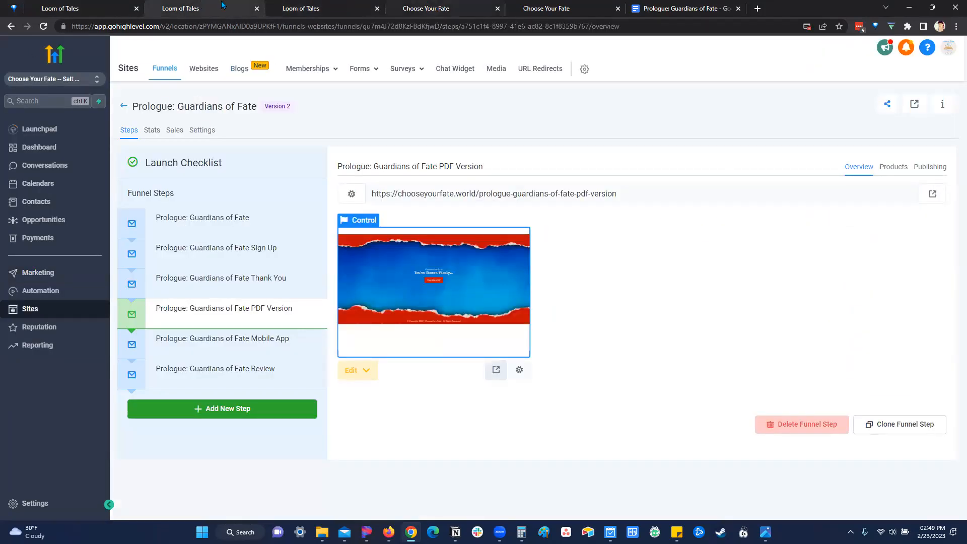
click(101, 8)
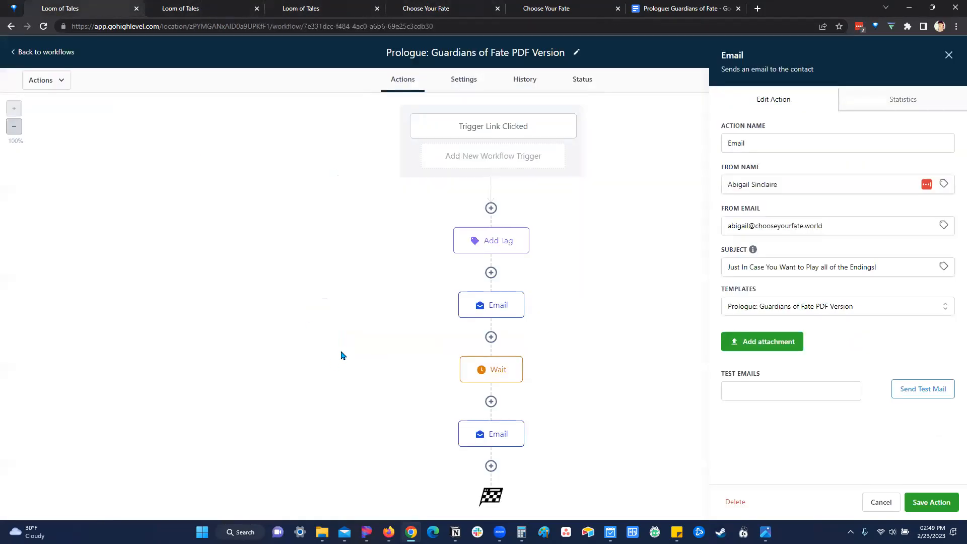
click(779, 307)
click(783, 307)
click(781, 342)
double_click(227, 112)
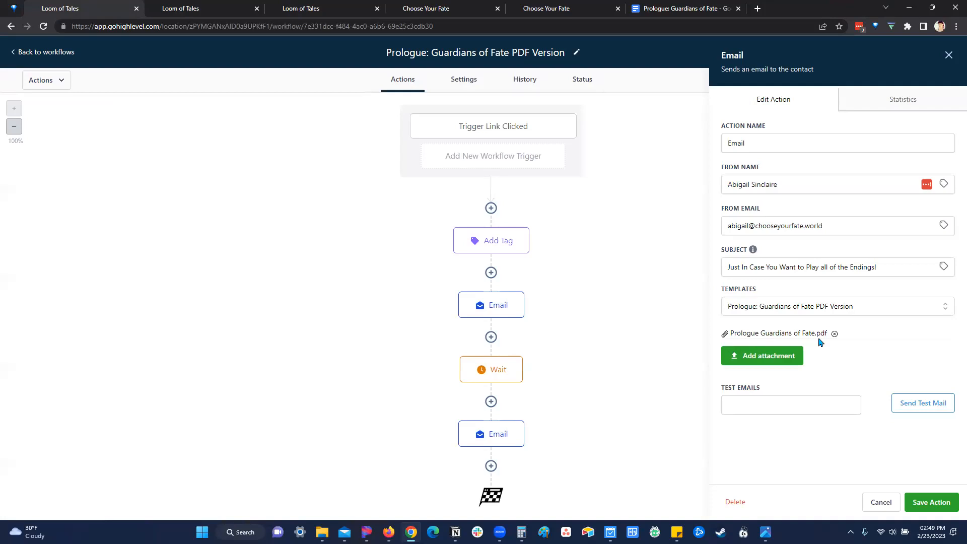
click(929, 498)
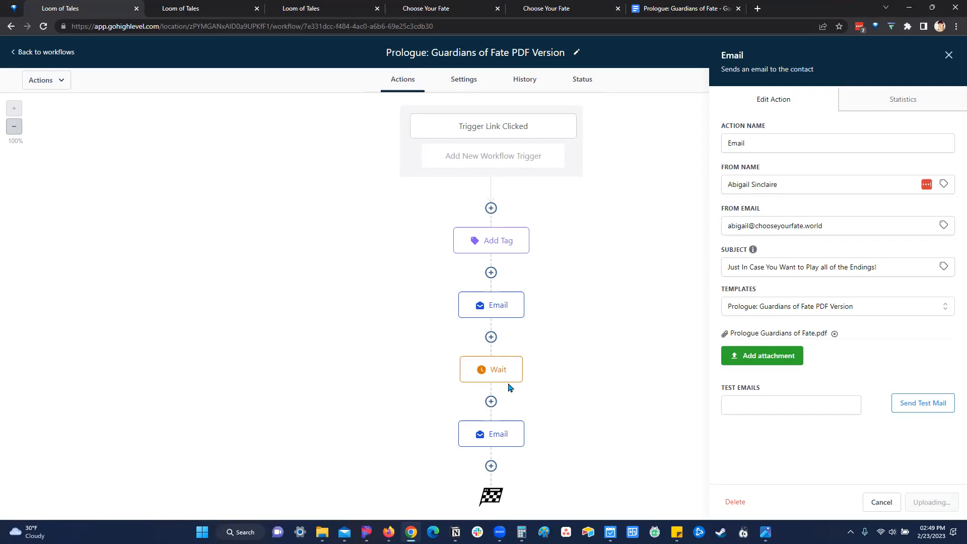
Examine the workflow's Wait delay and the final Email action's subject line and template.
click(492, 376)
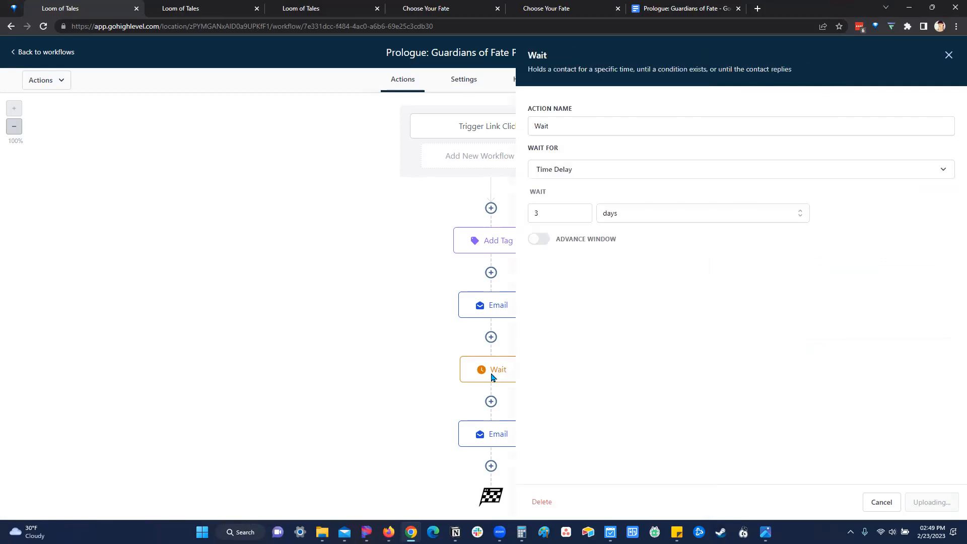
click(513, 210)
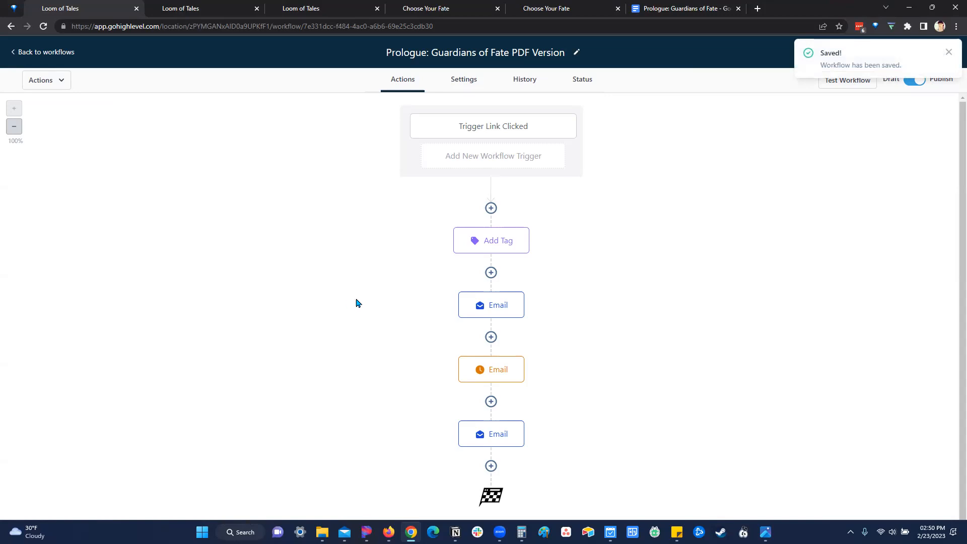
scroll(478, 378, down, 1)
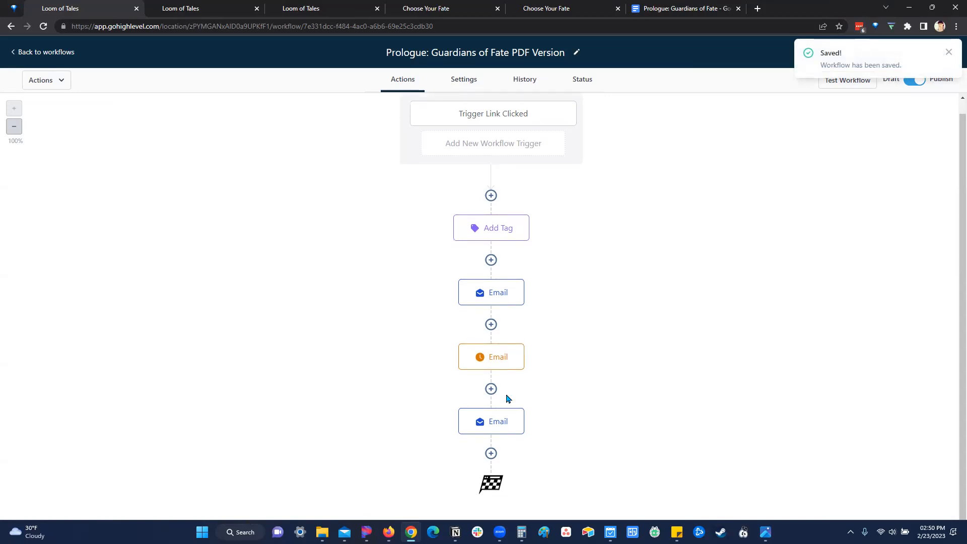
click(497, 427)
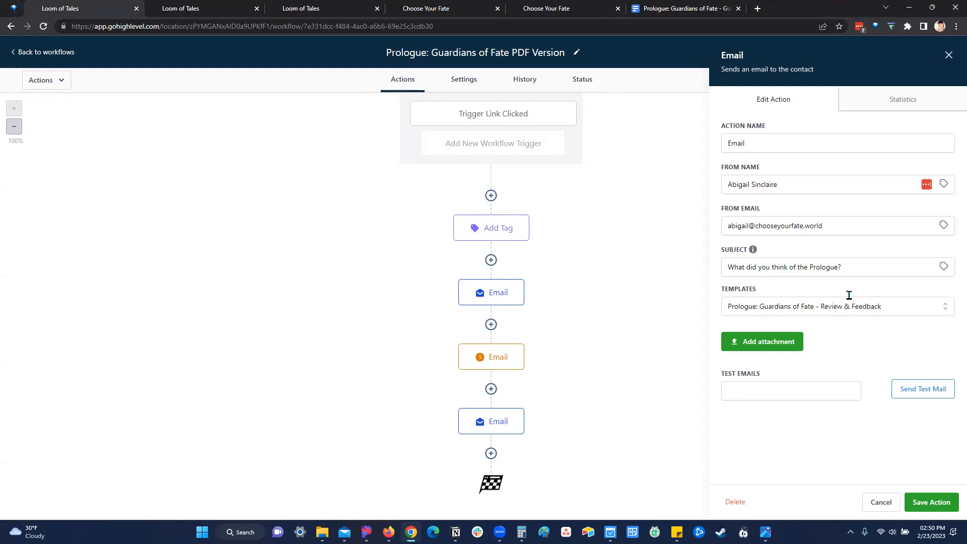
Return to the email templates and open the "Prologue: Guardians of Fate - Review & Feedback" template for viewing.
click(425, 8)
click(323, 5)
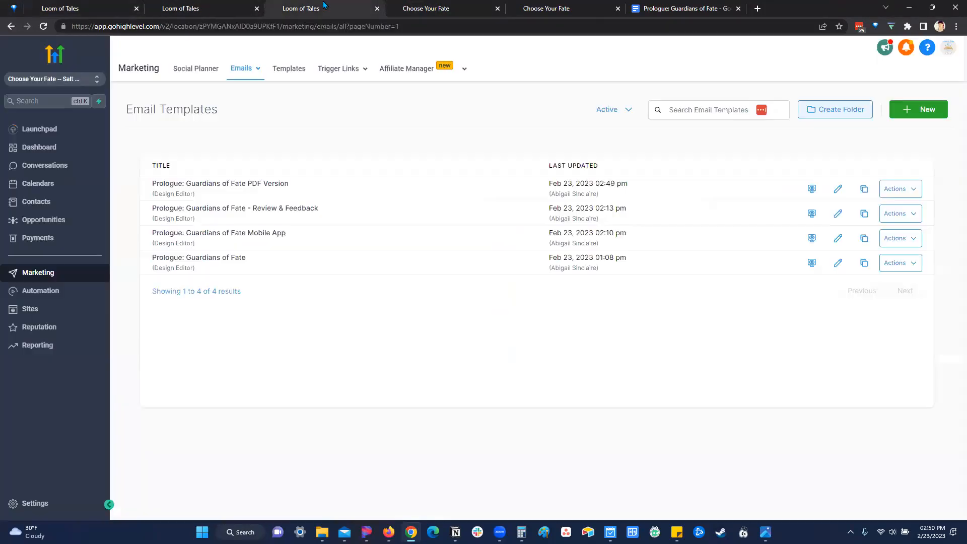
click(233, 212)
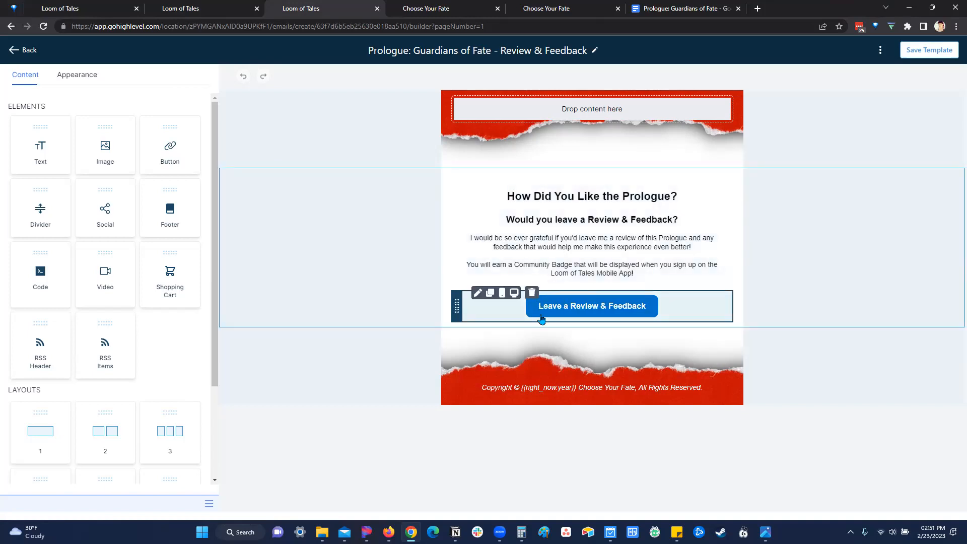
Copy the link URL of the "Leave a Review & Feedback" button and open that page in a new browser tab.
click(632, 310)
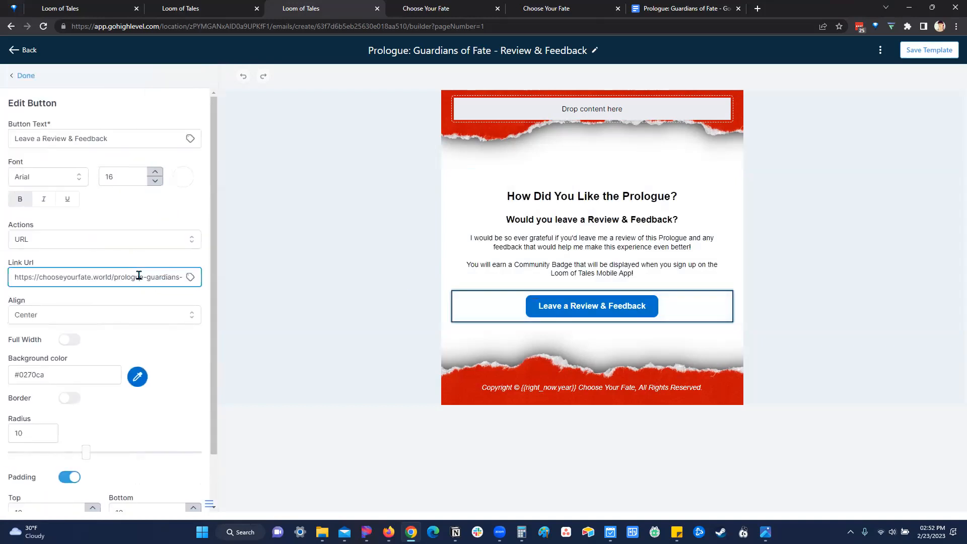
triple_click(138, 276)
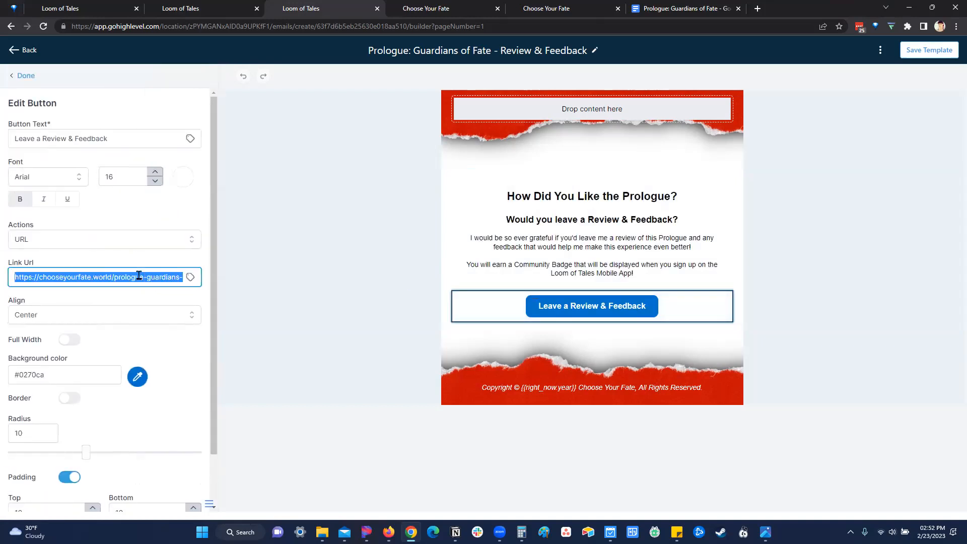
click(757, 8)
text(https://chooseyourfate.world/prologue-guardians-of-fate-review)
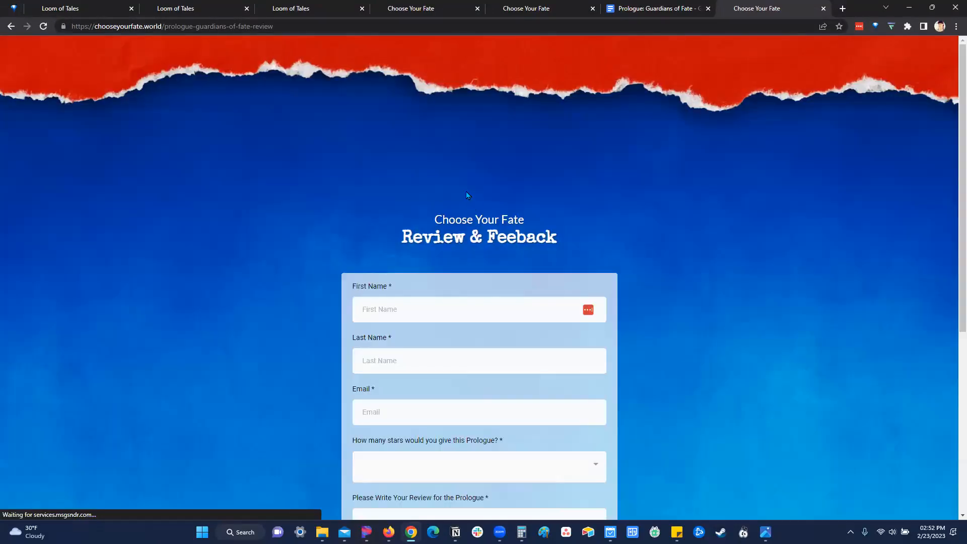
Examine the Review & Feedback form, choosing 4 Stars as the rating and checking the review and feedback fields without submitting.
scroll(419, 147, down, 3)
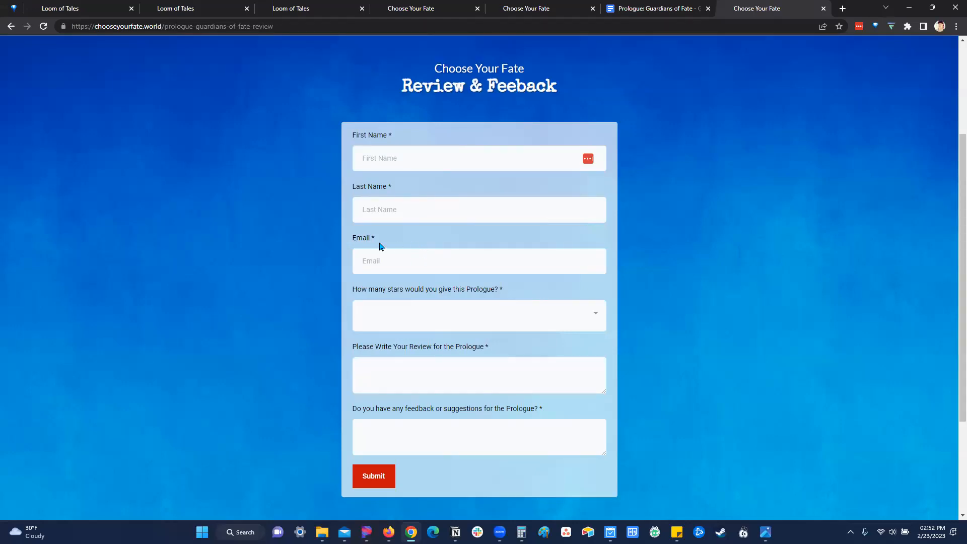
scroll(588, 217, down, 2)
click(592, 216)
click(385, 286)
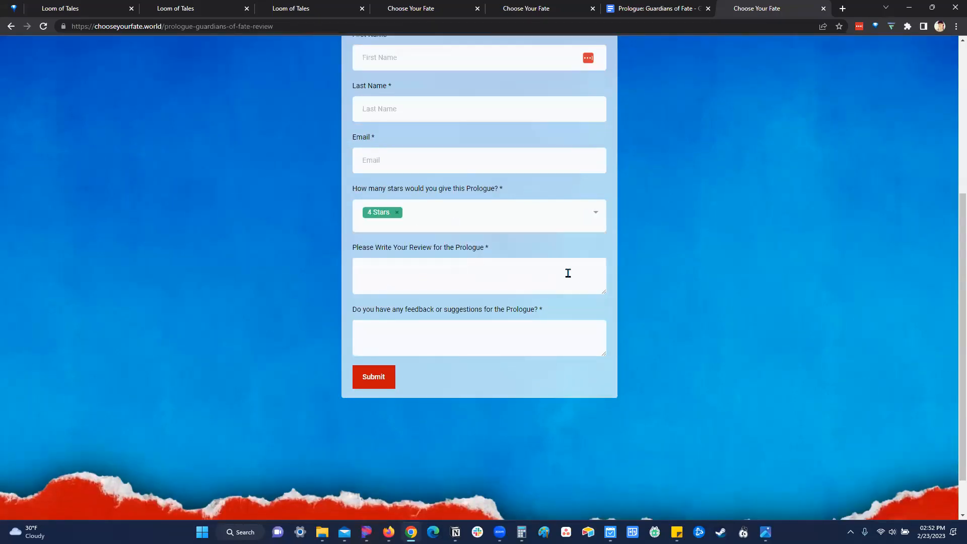
click(374, 268)
click(396, 334)
scroll(454, 337, up, 4)
scroll(458, 342, down, 4)
scroll(436, 109, up, 1)
scroll(442, 152, up, 1)
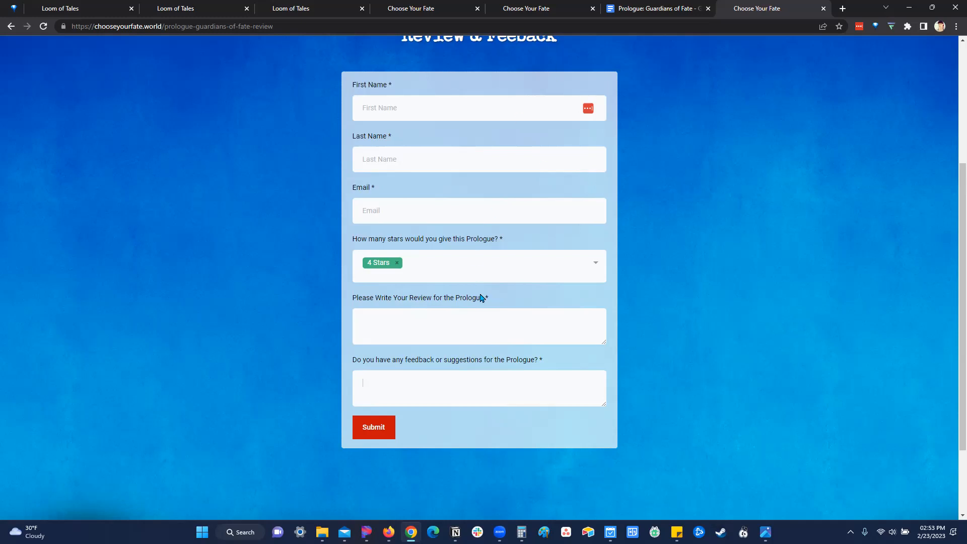
Return to the PDF Version workflow and preview the Condition action's branch settings after the final Email, without adding it.
click(84, 7)
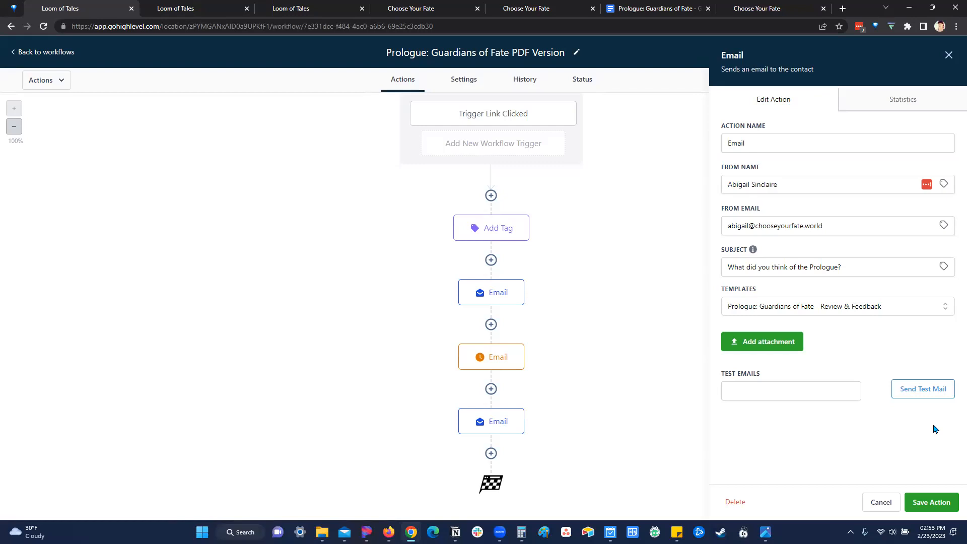
click(880, 502)
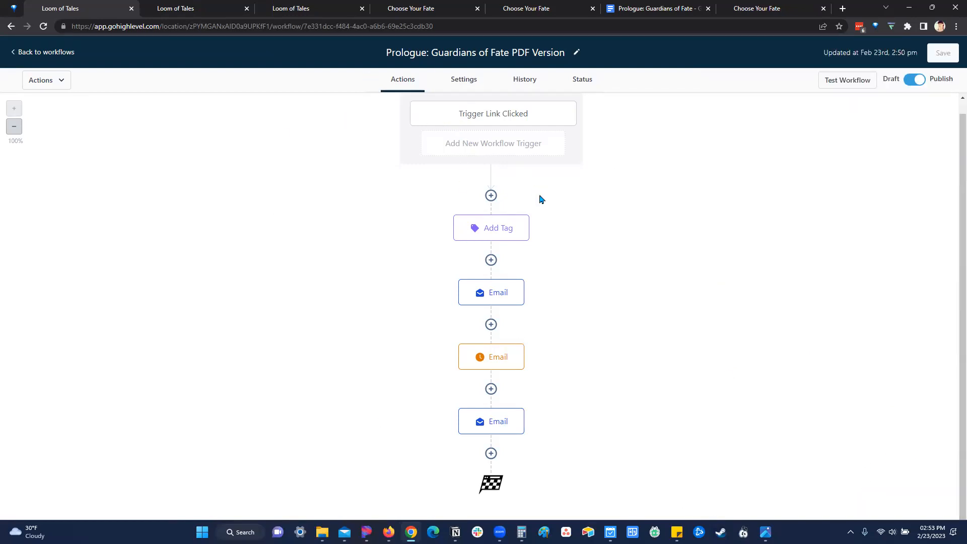
click(491, 453)
scroll(811, 343, down, 10)
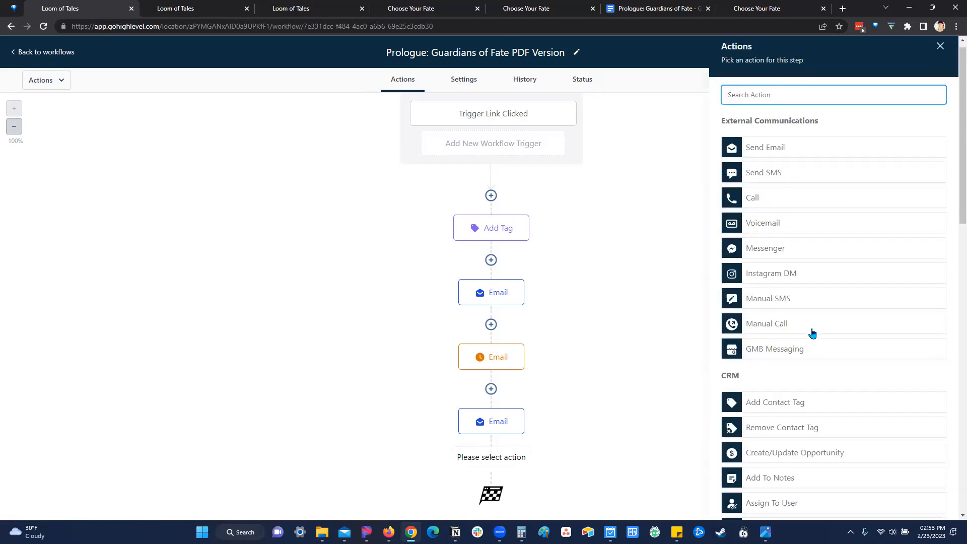
click(765, 381)
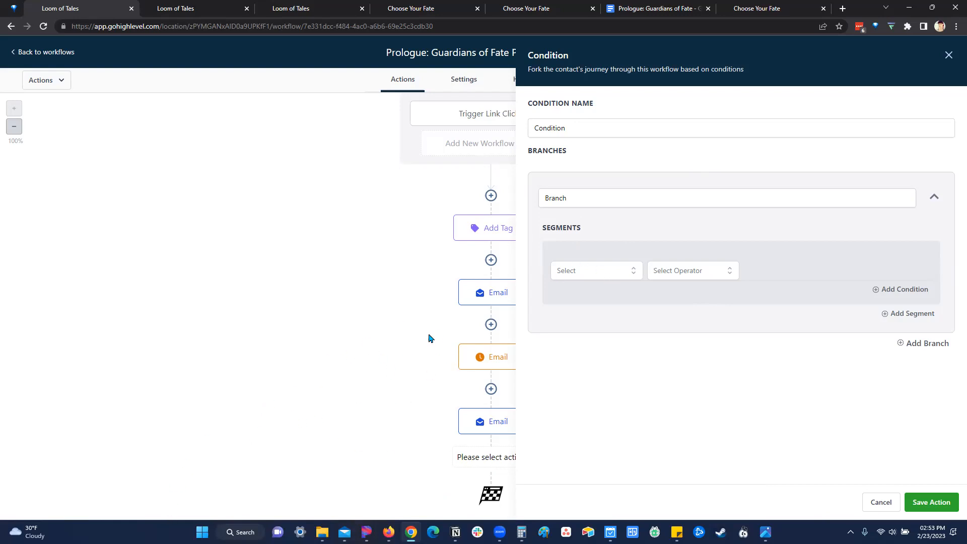
click(879, 505)
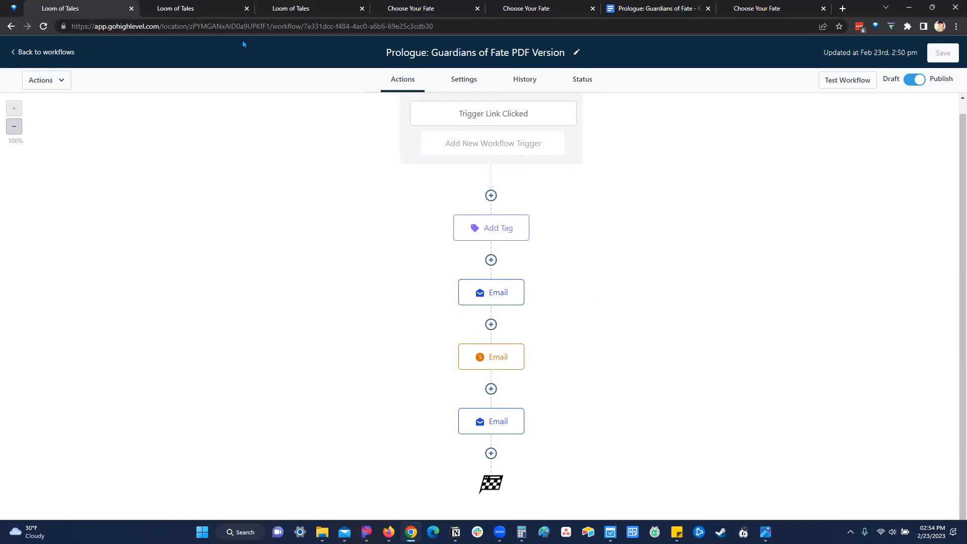
Leave the PDF Version workflow and open the "Prologue: Guardians of Fate Mobile App" email template to review its instructions.
click(44, 53)
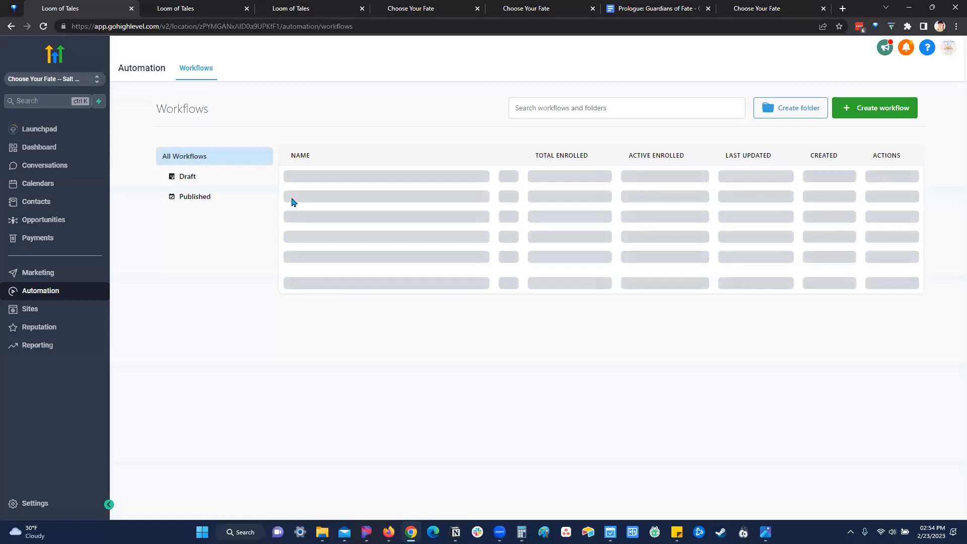
click(205, 7)
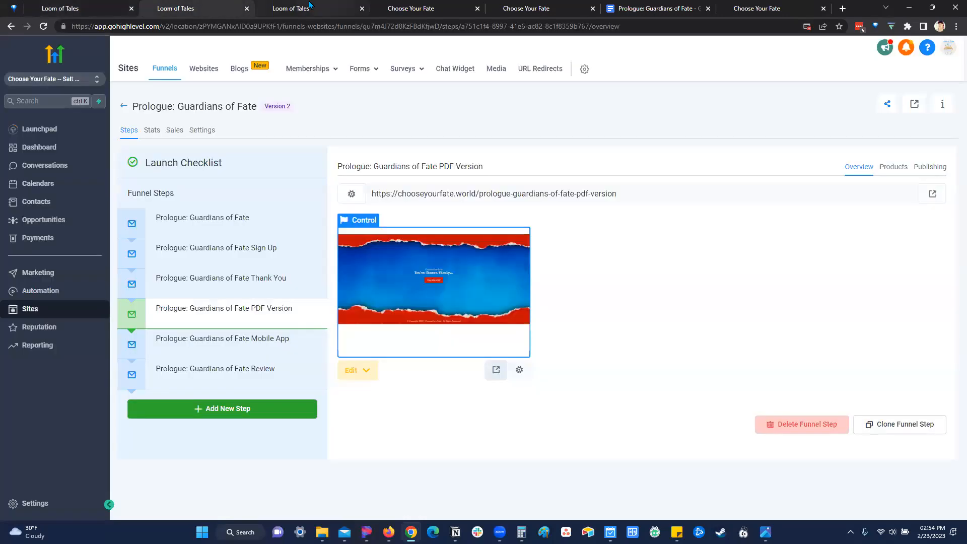
click(312, 7)
click(16, 50)
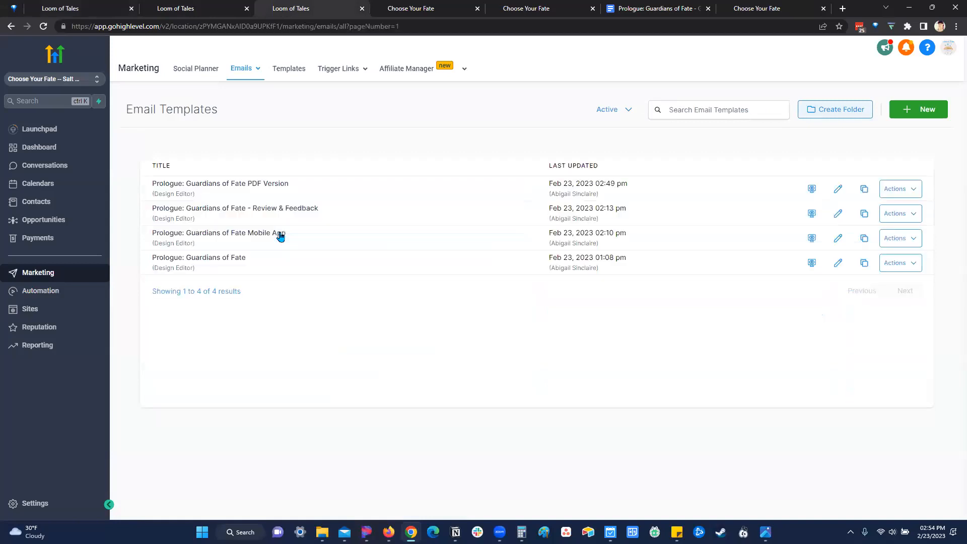
click(245, 236)
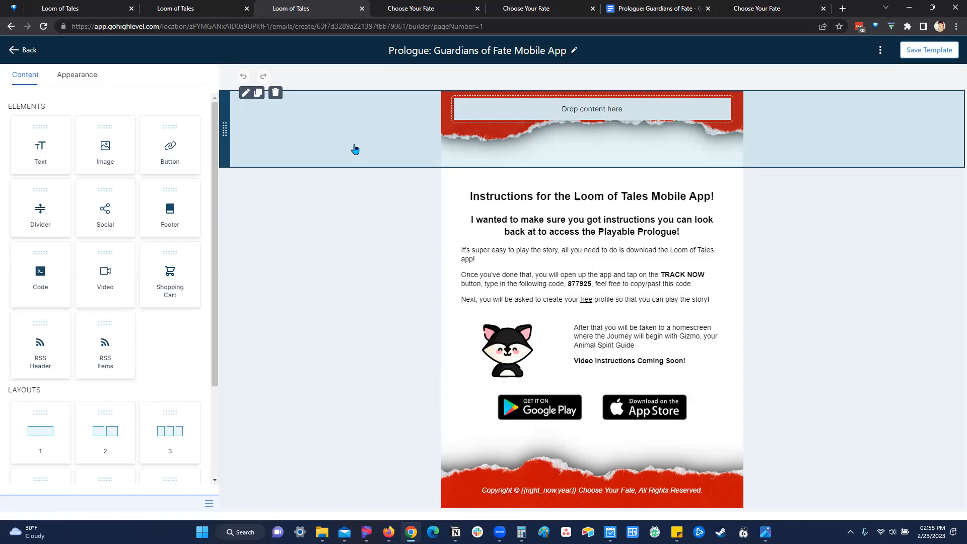
click(511, 189)
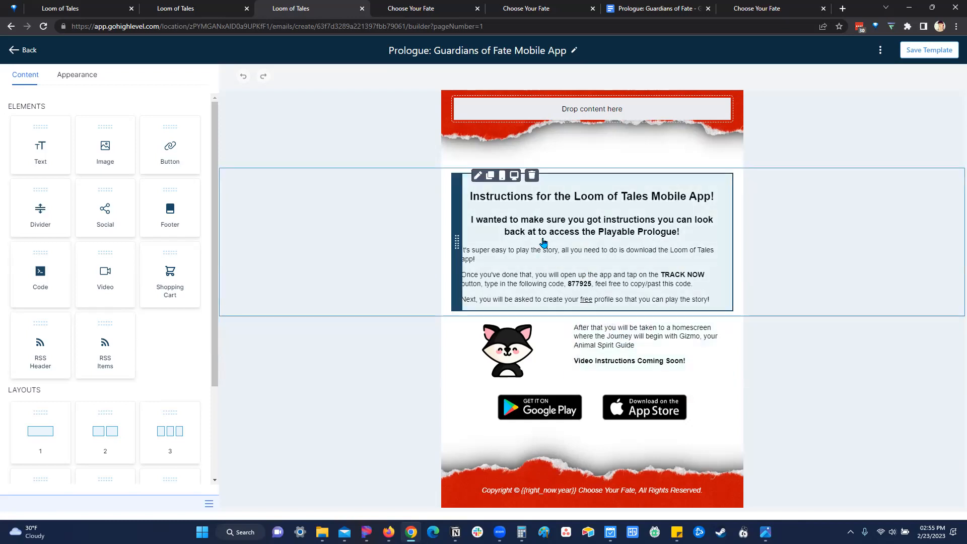
click(483, 110)
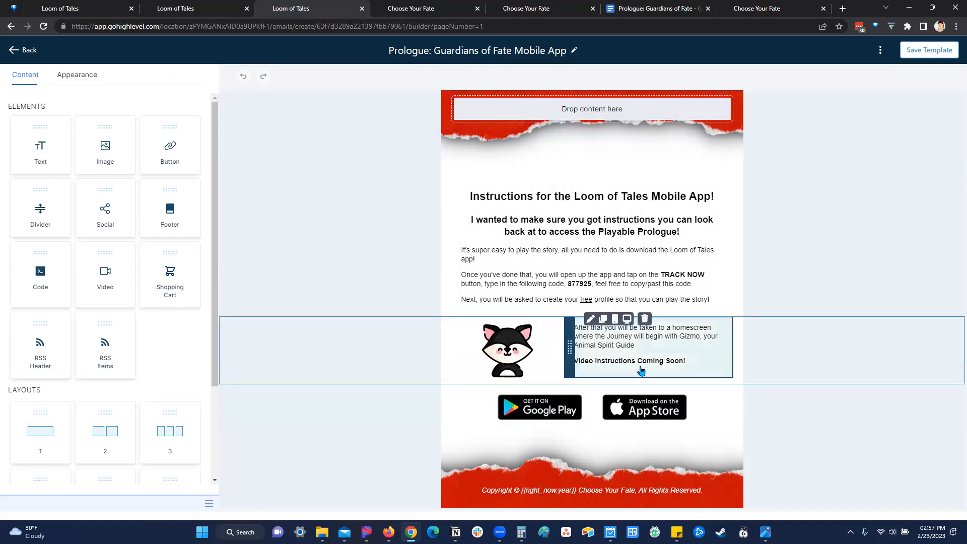
Open the "Prologue: Guardians of Fate Mobile App" workflow and examine the tag set in its Add Tag action.
click(183, 7)
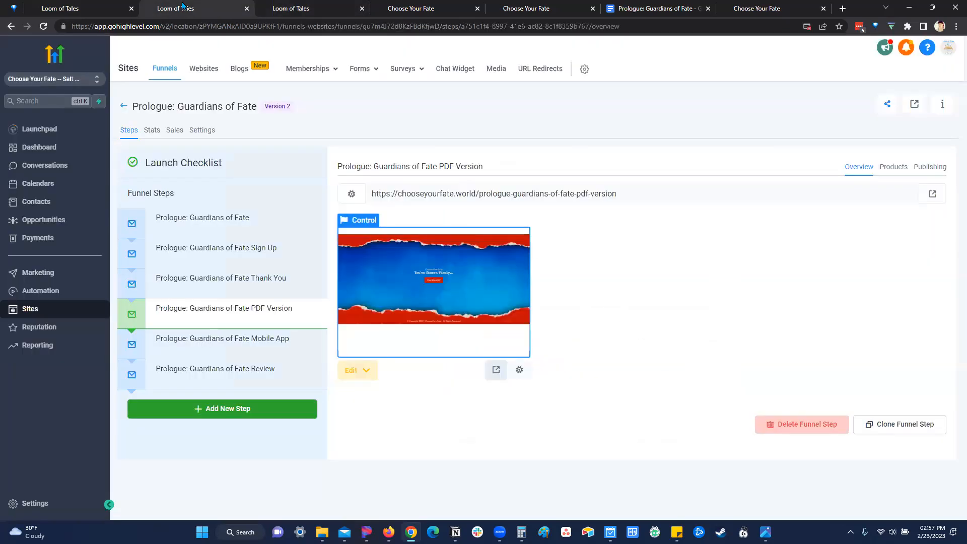
click(80, 8)
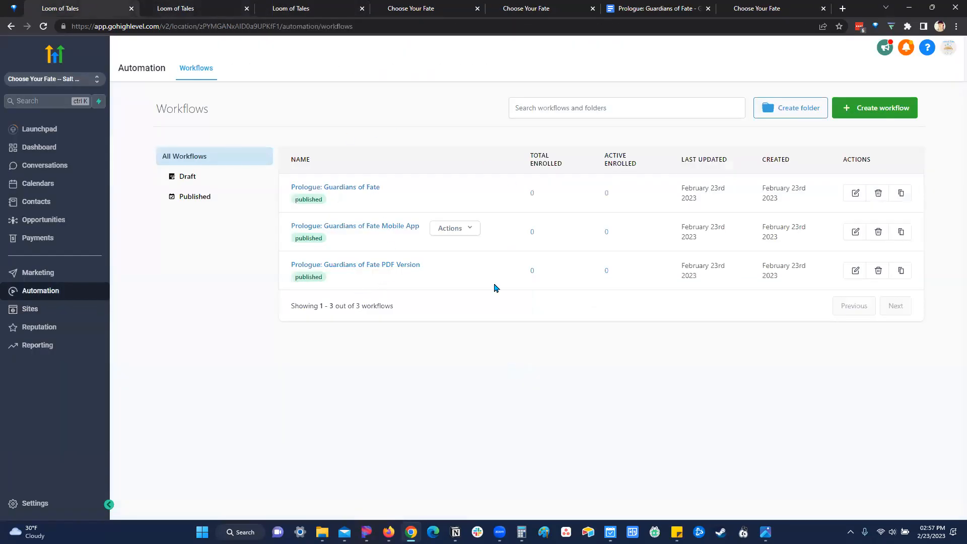
click(396, 232)
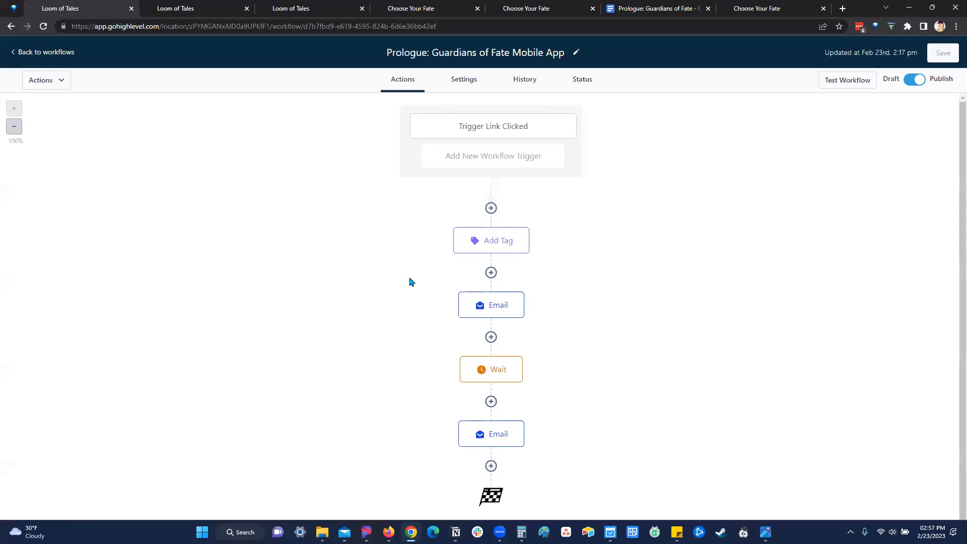
click(498, 236)
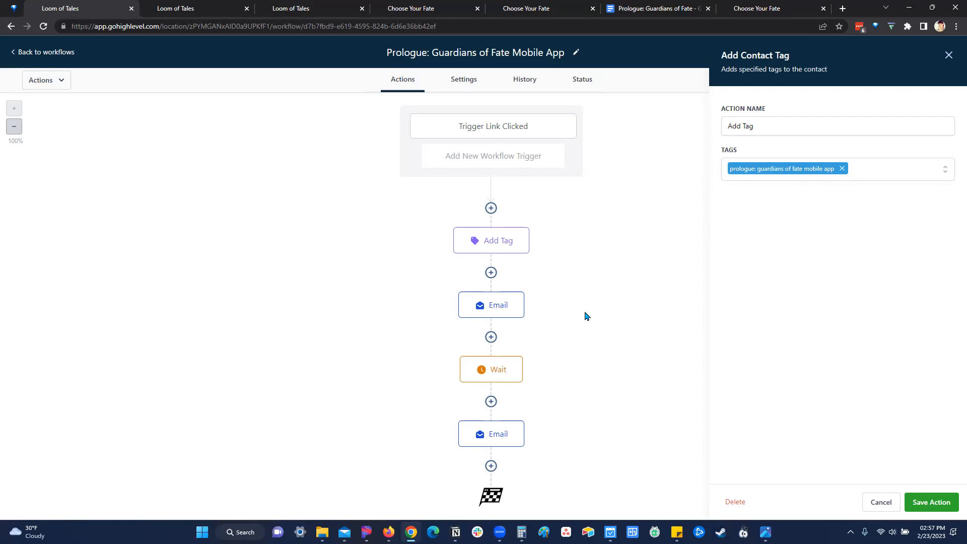
scroll(586, 318, down, 1)
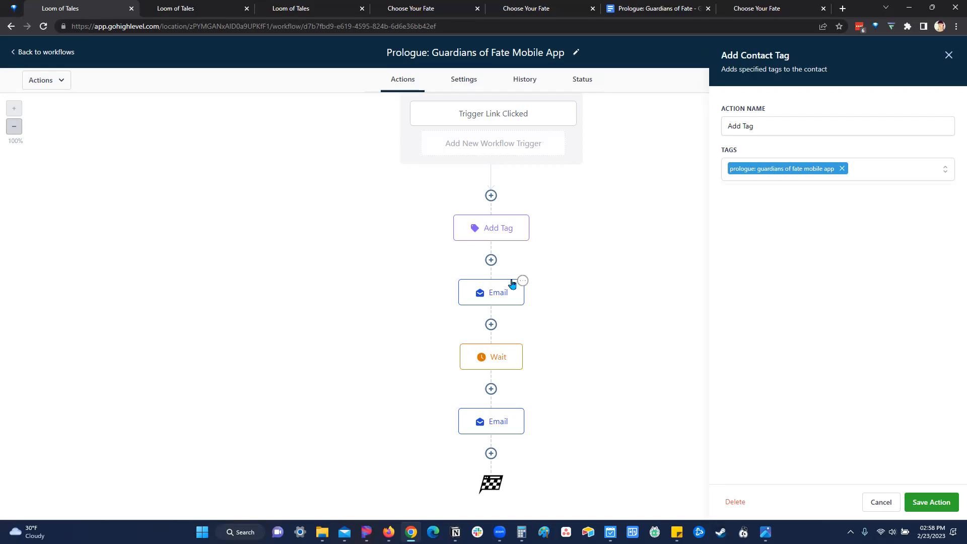
Examine the Mobile App workflow's two Email actions and its Wait delay, and return to the workflow list without changes.
click(499, 301)
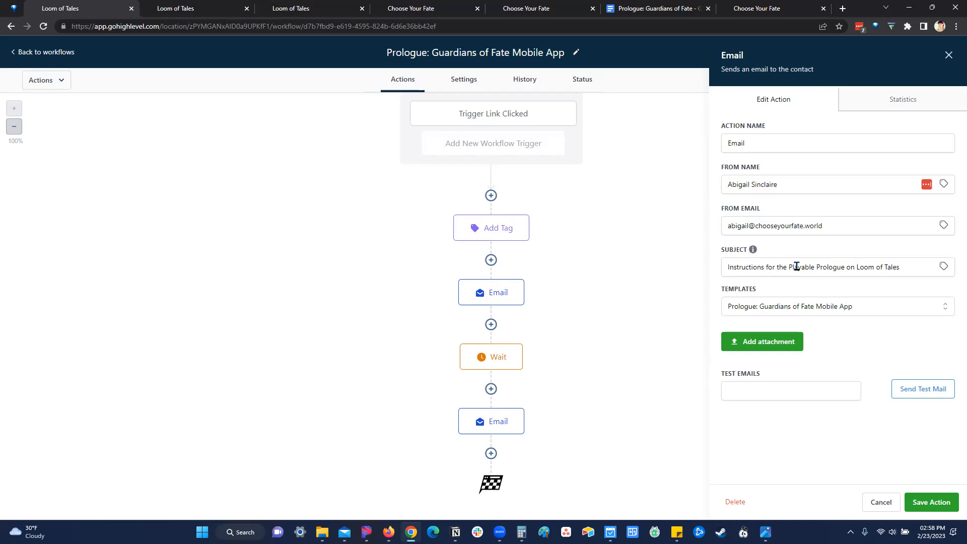
click(507, 355)
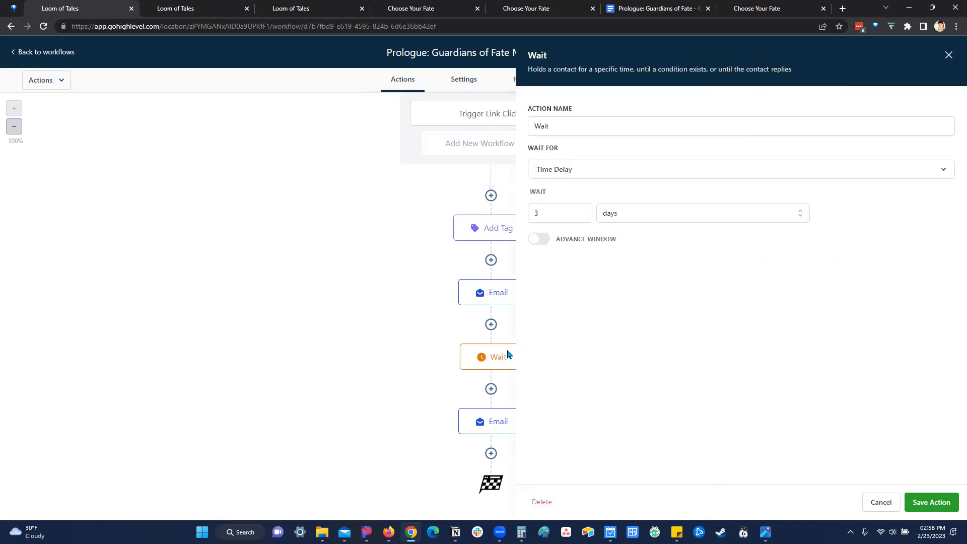
double_click(536, 213)
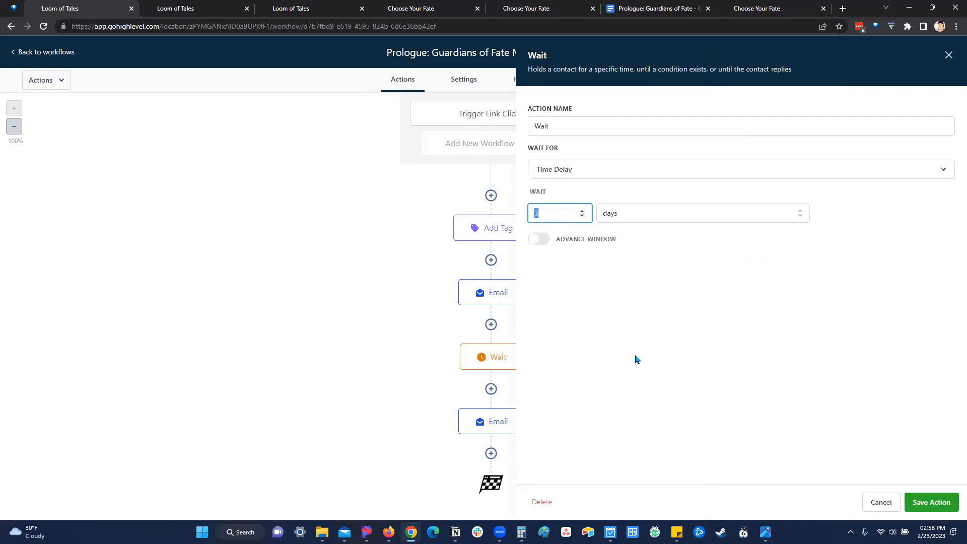
click(879, 503)
click(490, 422)
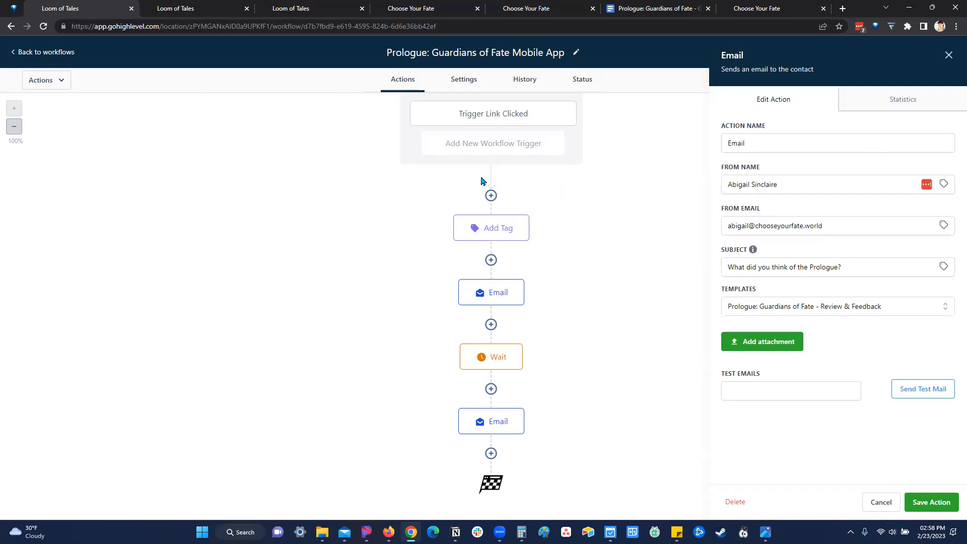
click(870, 506)
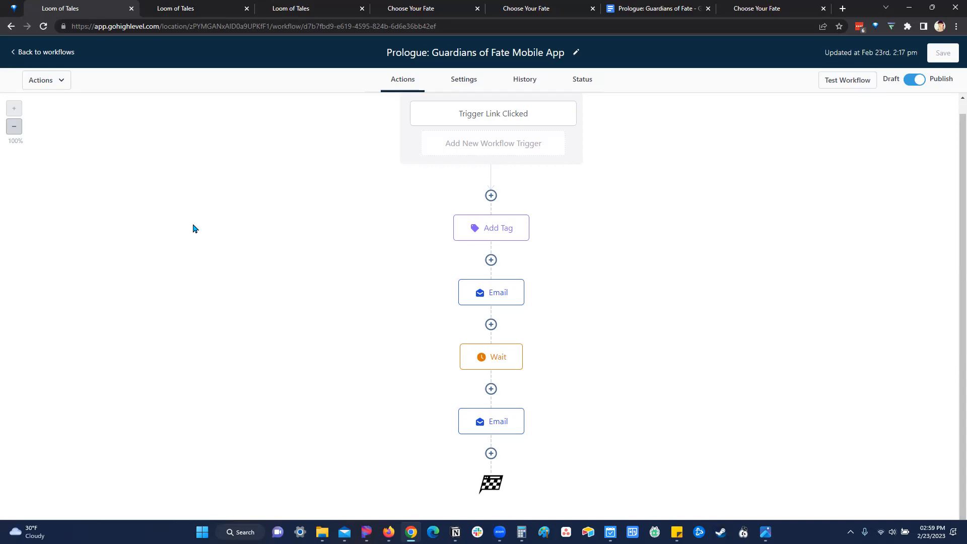
click(46, 54)
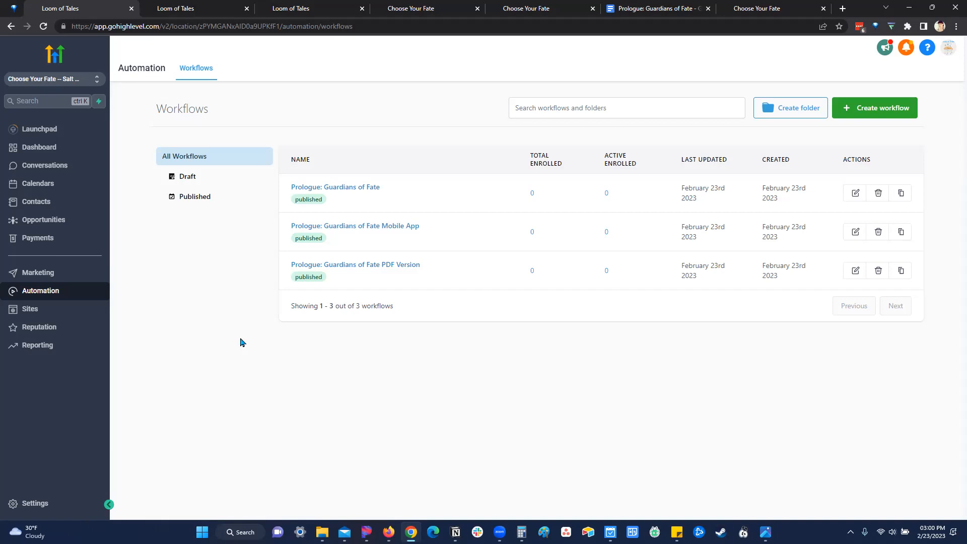
Switch to the published funnel's sign-up page and go back from it to the guardians-of-fate landing page.
click(423, 8)
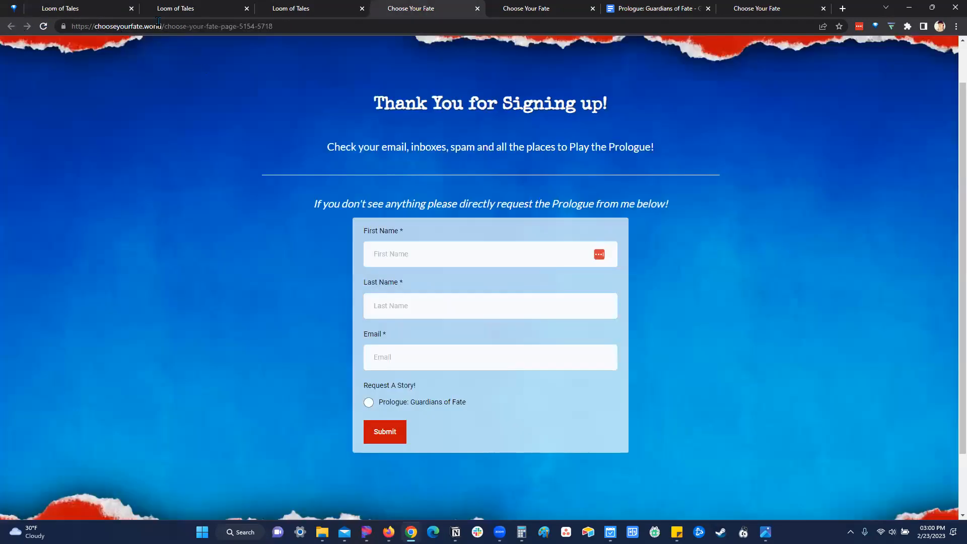
click(259, 10)
click(410, 9)
click(547, 10)
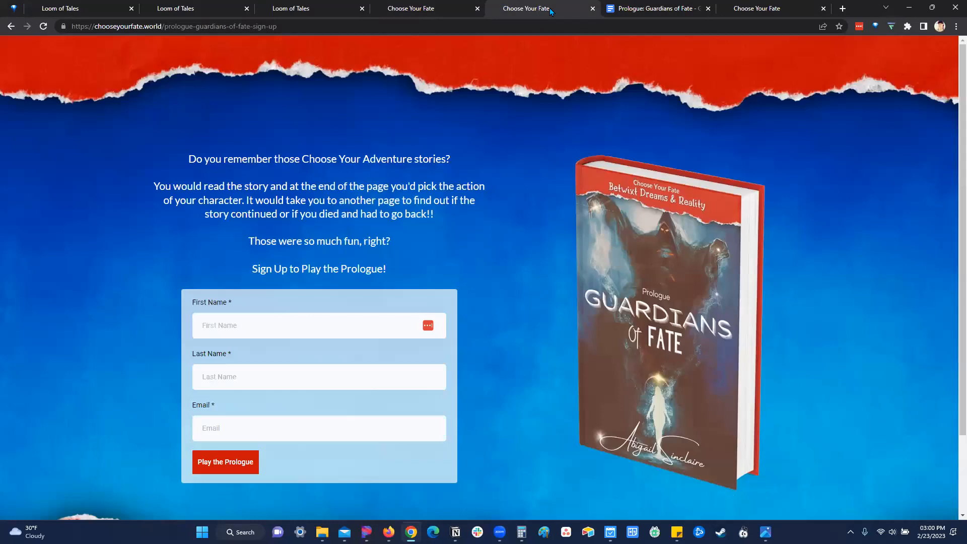
click(10, 26)
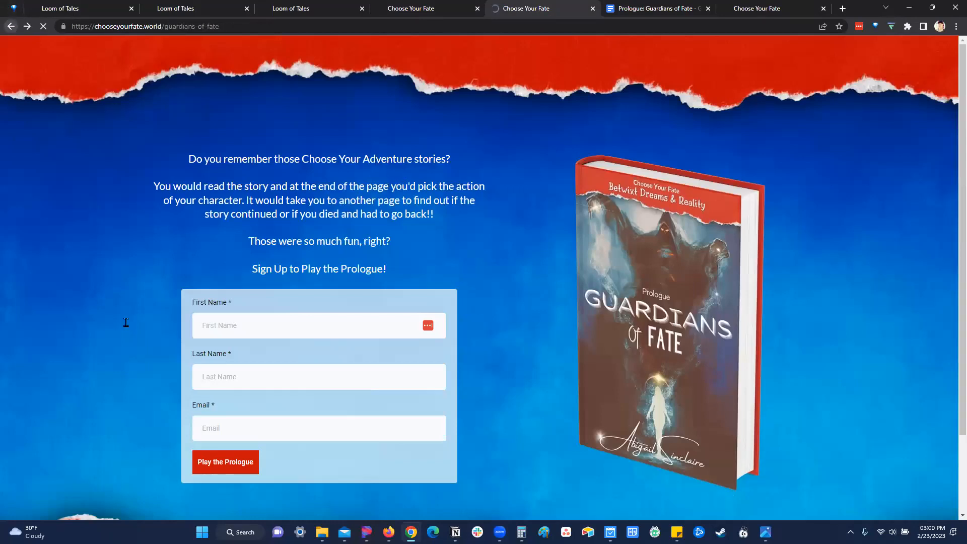
Review the landing page from the book title through the story description to the "Choose Your Fate" button.
scroll(56, 196, up, 6)
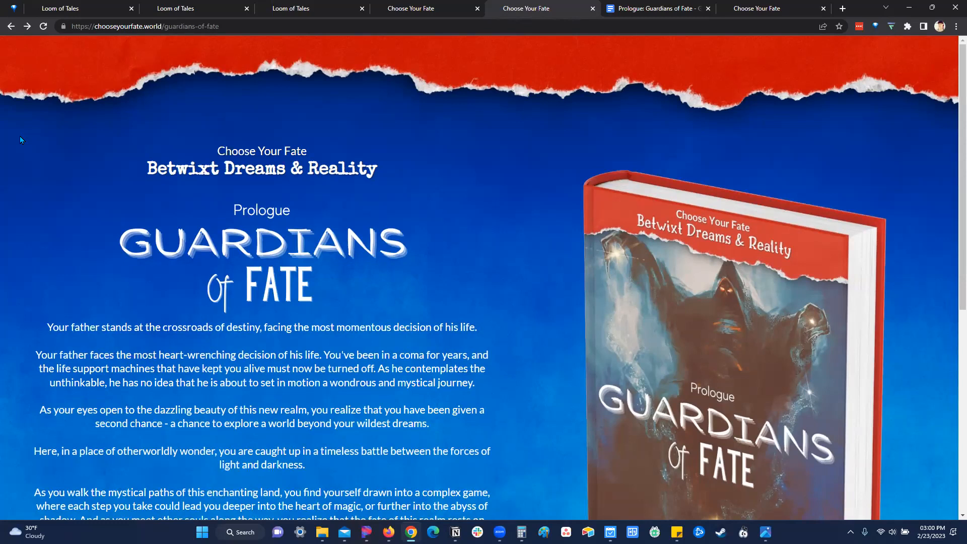
scroll(21, 141, down, 5)
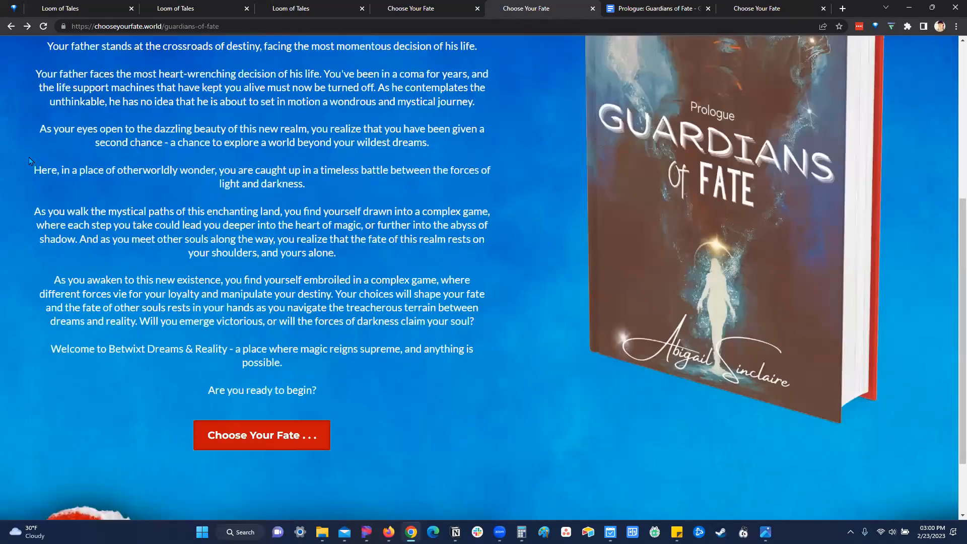
scroll(21, 148, down, 1)
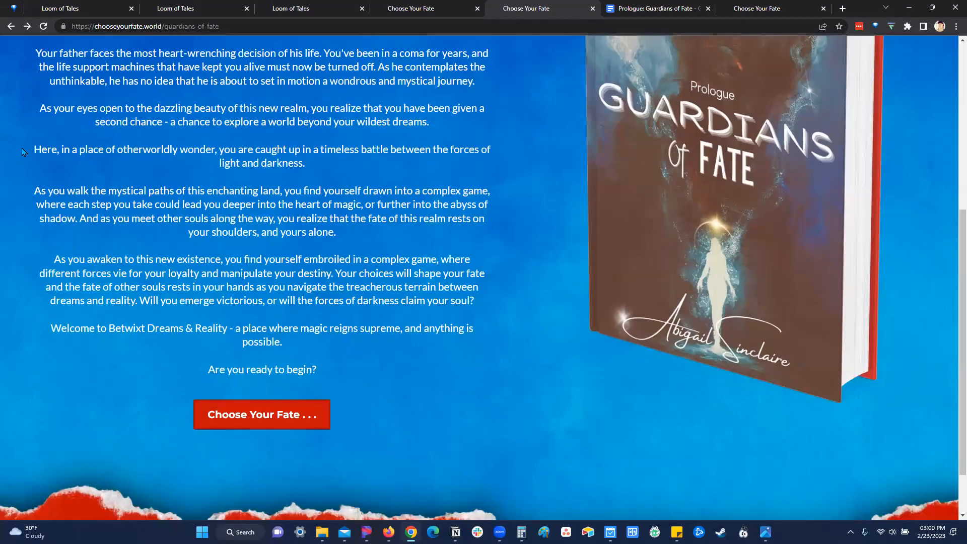
scroll(181, 156, up, 1)
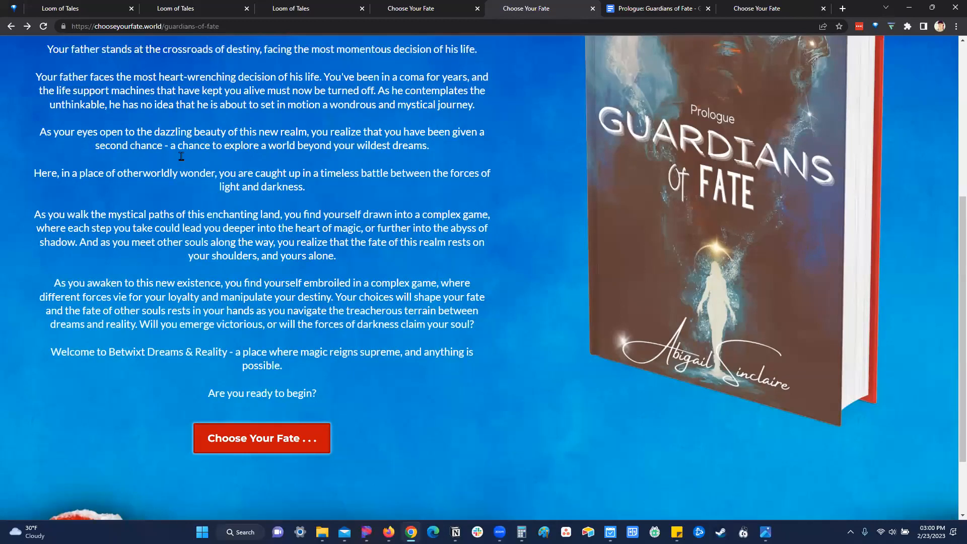
scroll(181, 156, up, 4)
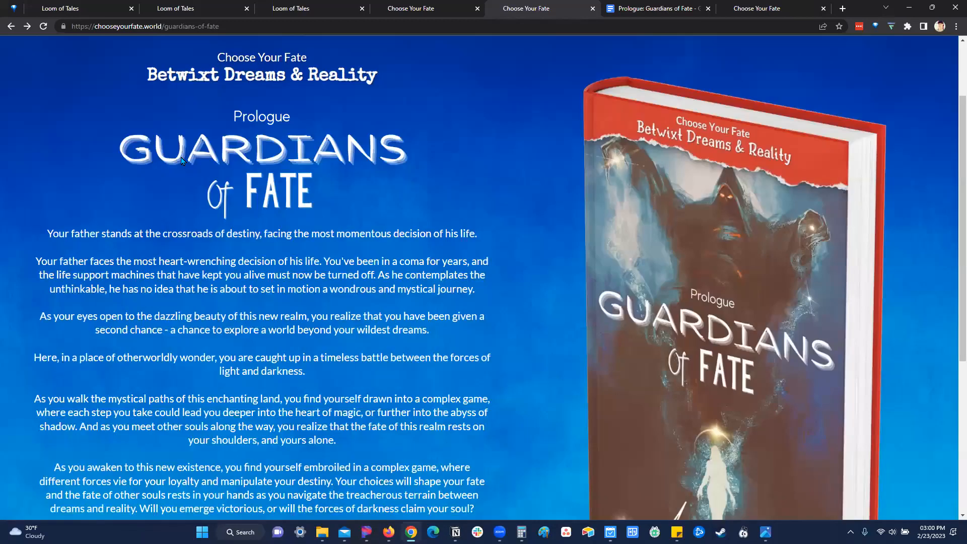
scroll(181, 160, up, 2)
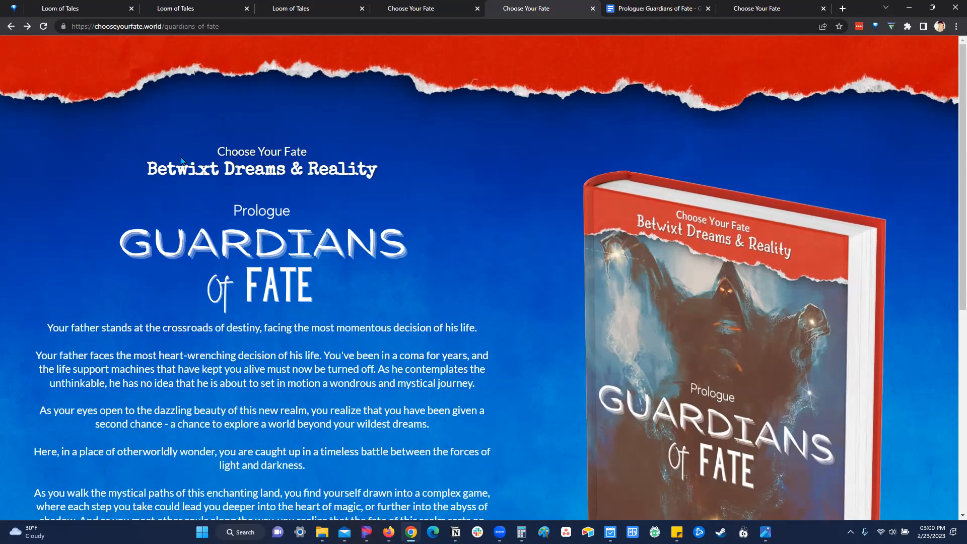